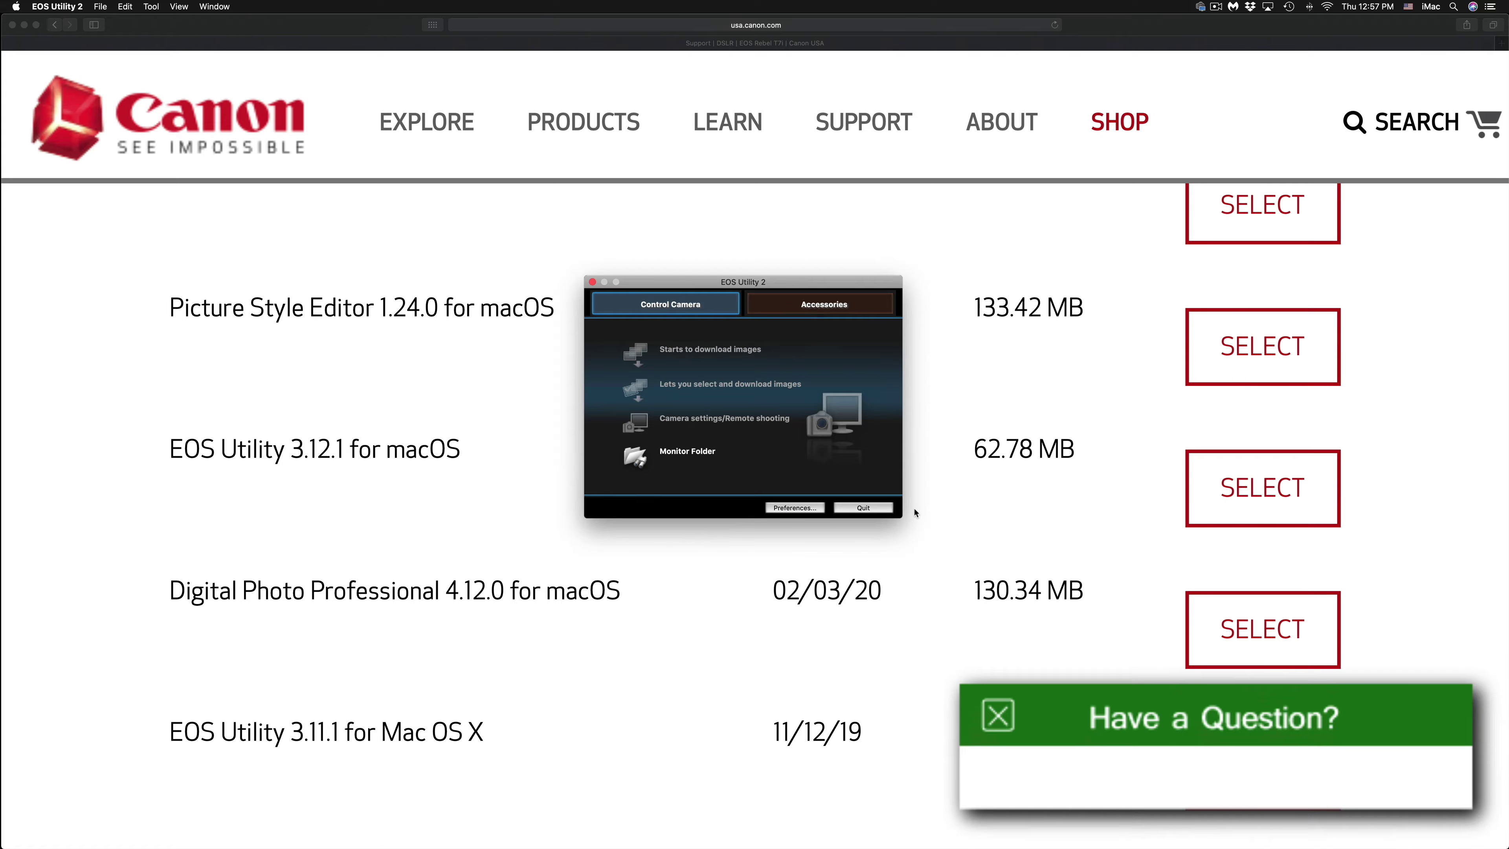
# Switch to Safari and review the macOS software downloads listed on Canon's EOS Rebel T7i support page.
pyautogui.click(936, 540)
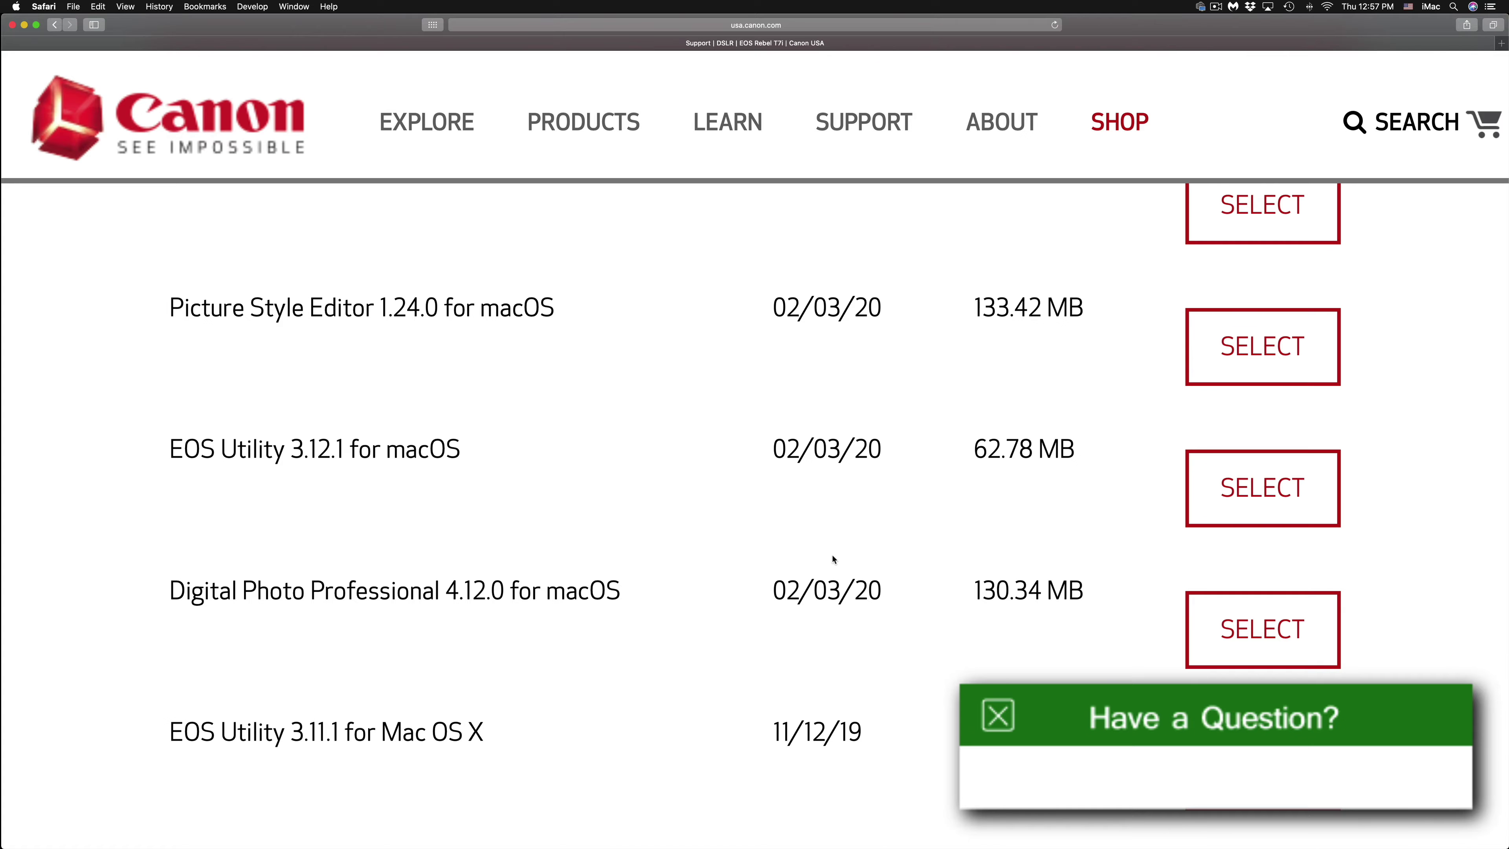
pyautogui.scroll(-2, 833, 559)
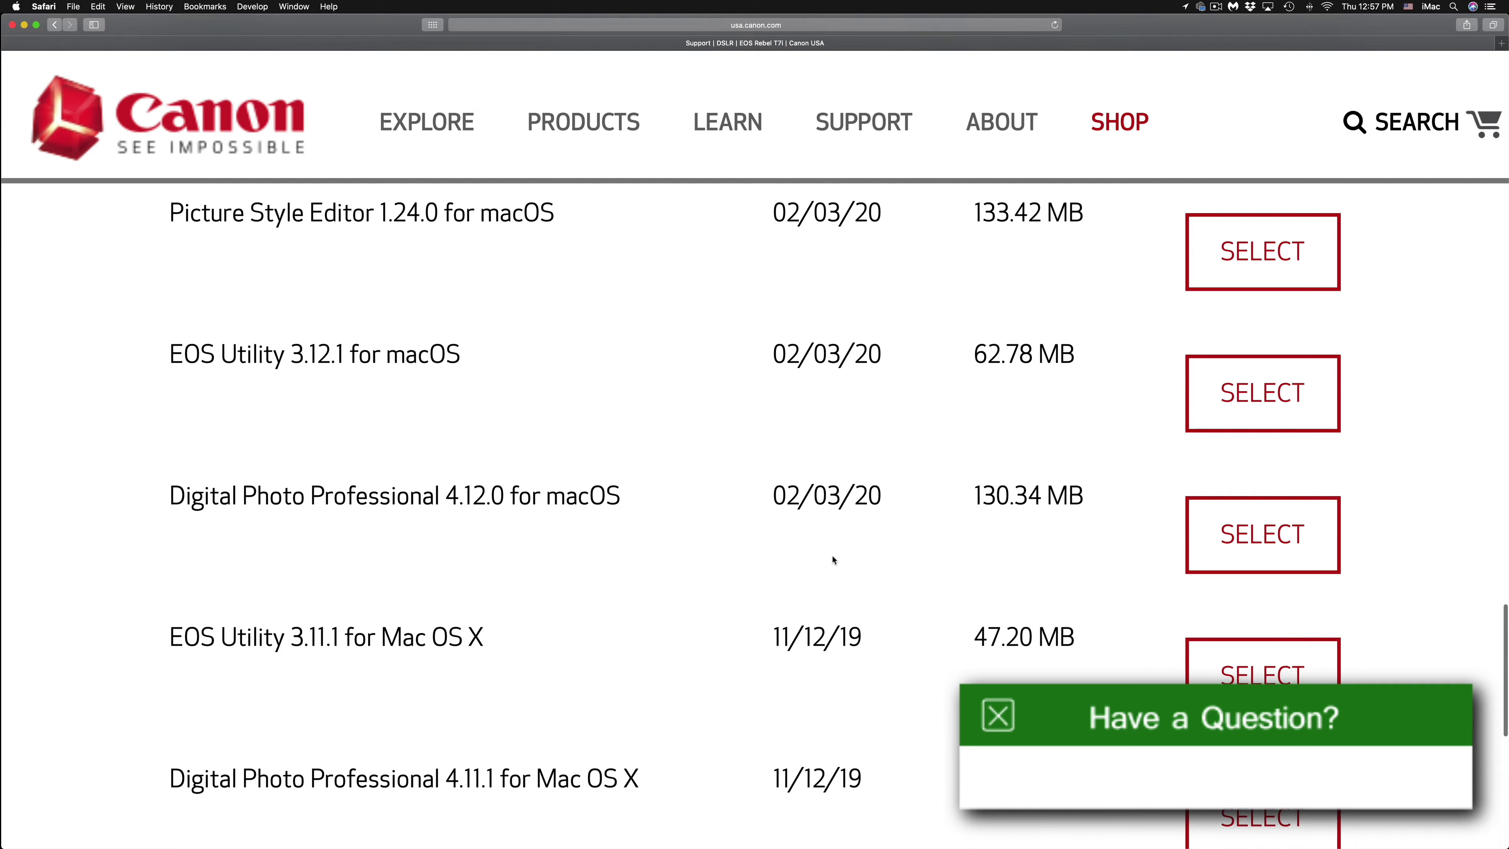
pyautogui.scroll(-2, 833, 560)
pyautogui.scroll(2, 834, 560)
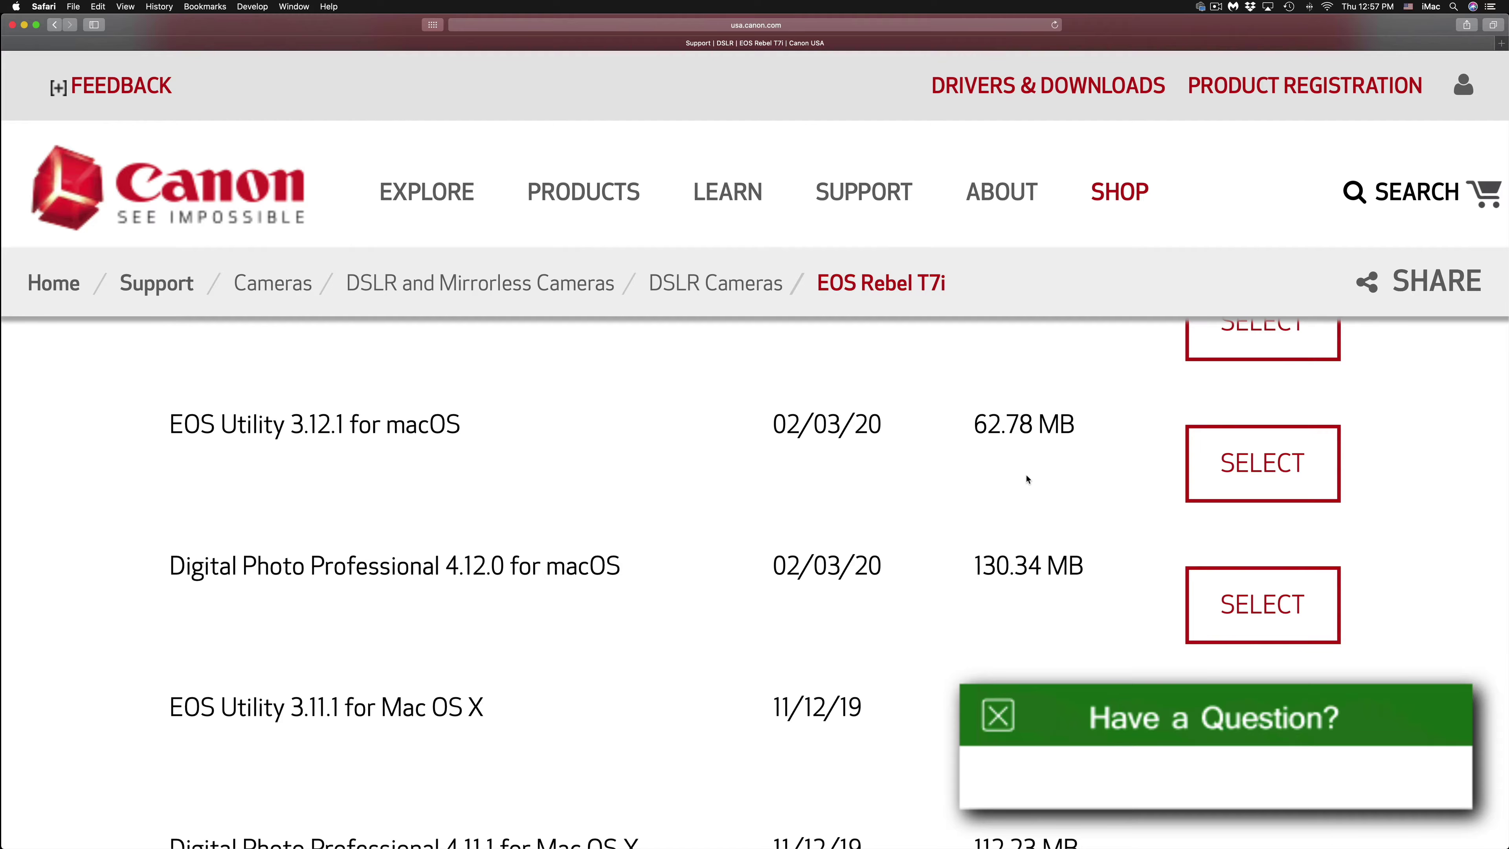
pyautogui.scroll(10, 1027, 479)
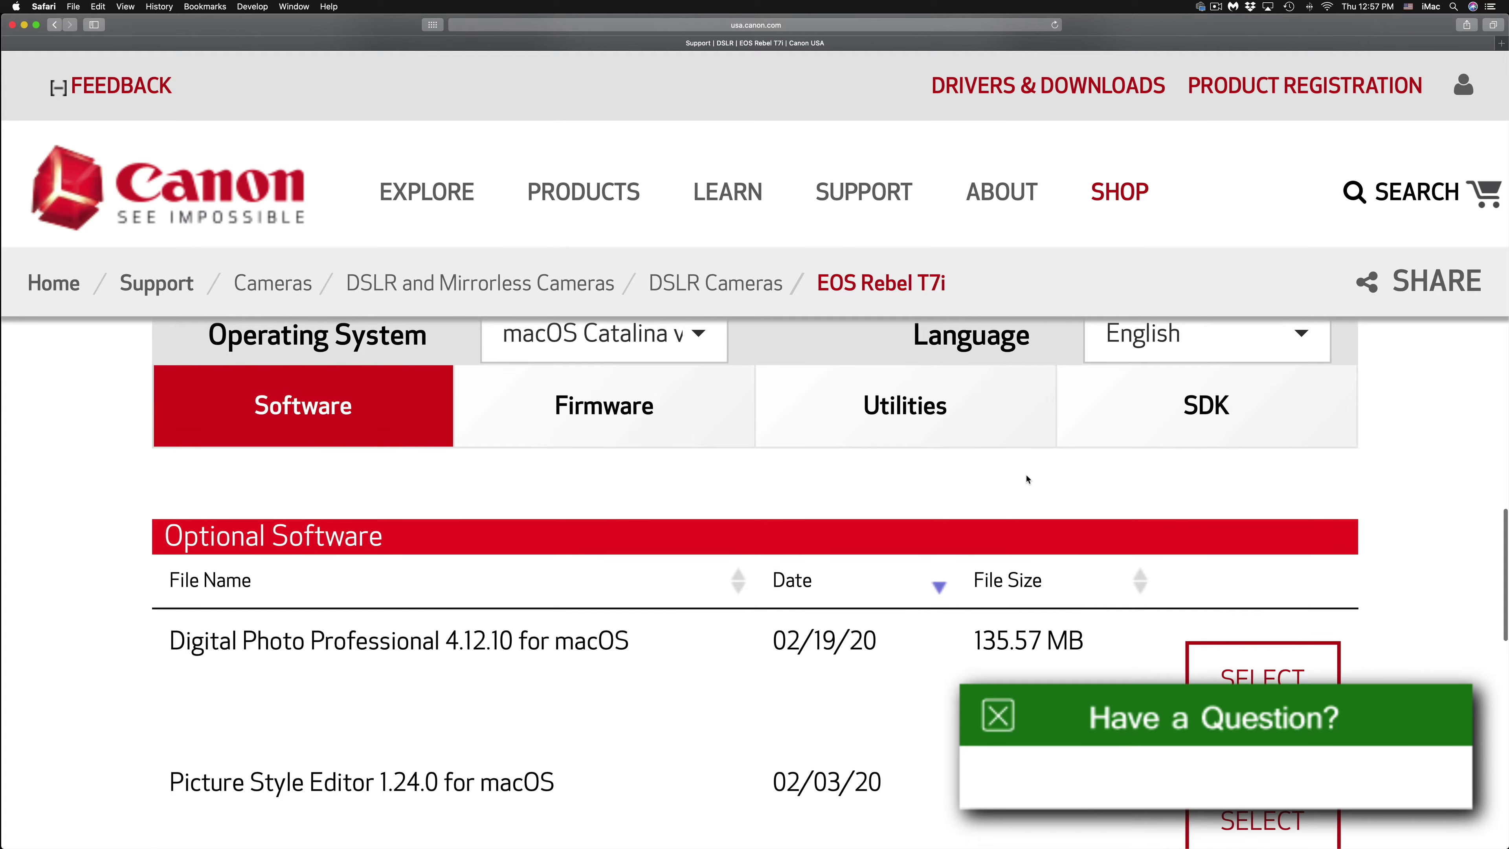
pyautogui.scroll(-2, 1027, 479)
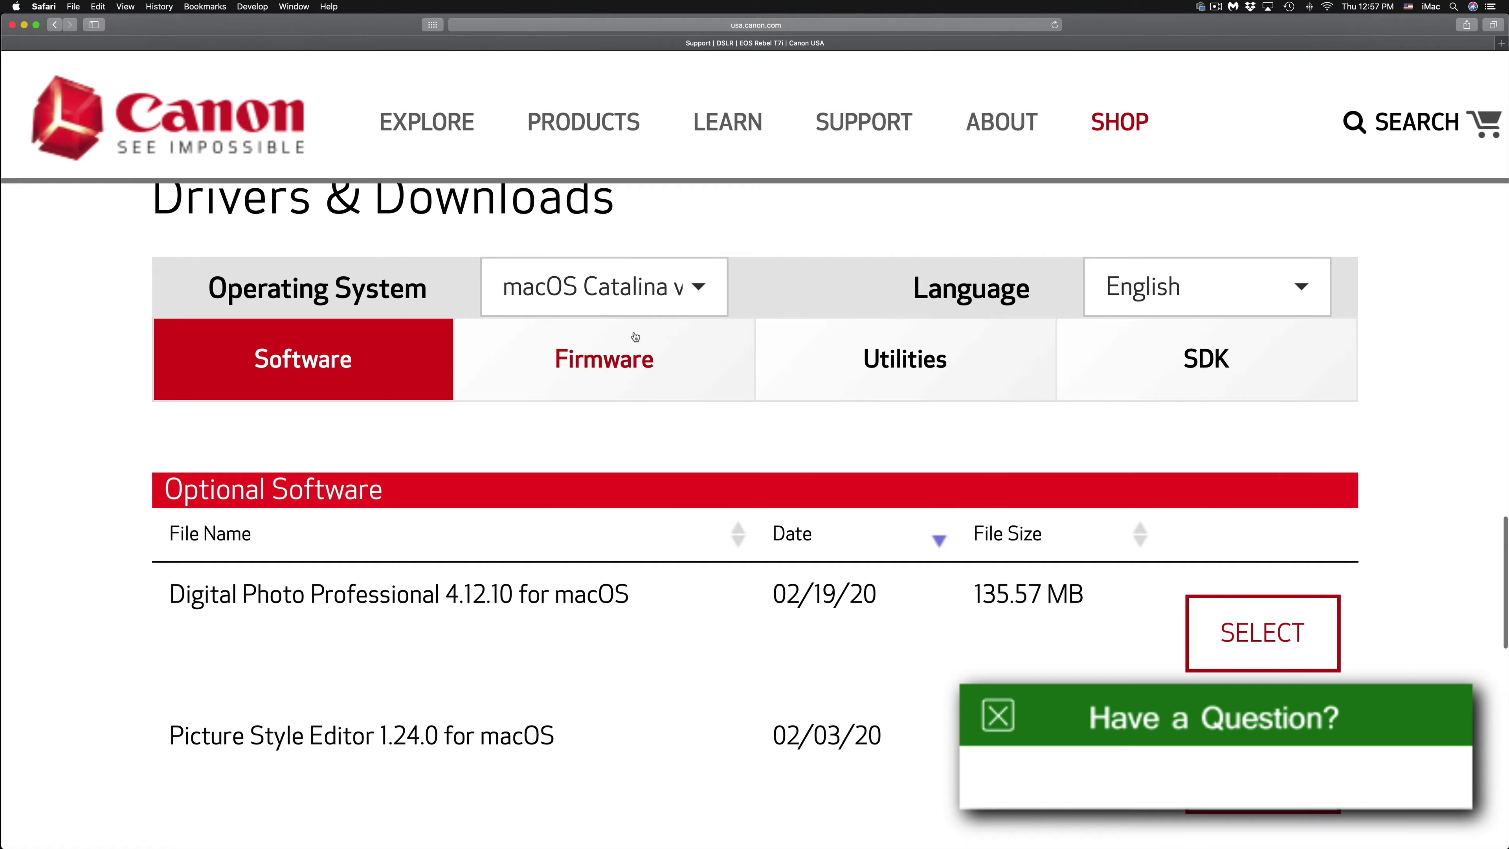
# Check the Firmware, Utilities and SDK download categories and return to the Software category.
pyautogui.click(605, 365)
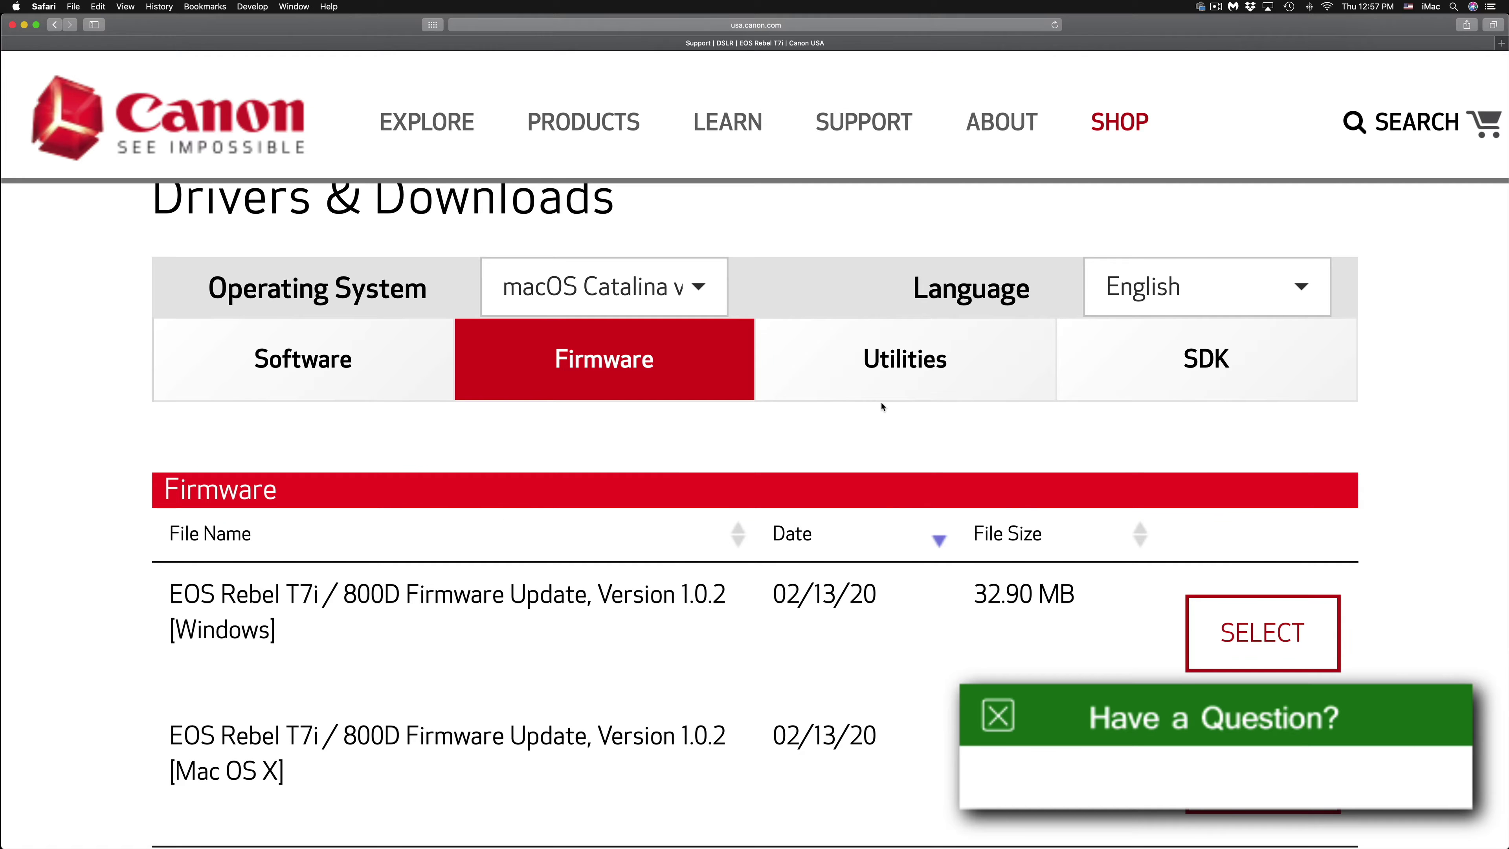
pyautogui.click(930, 379)
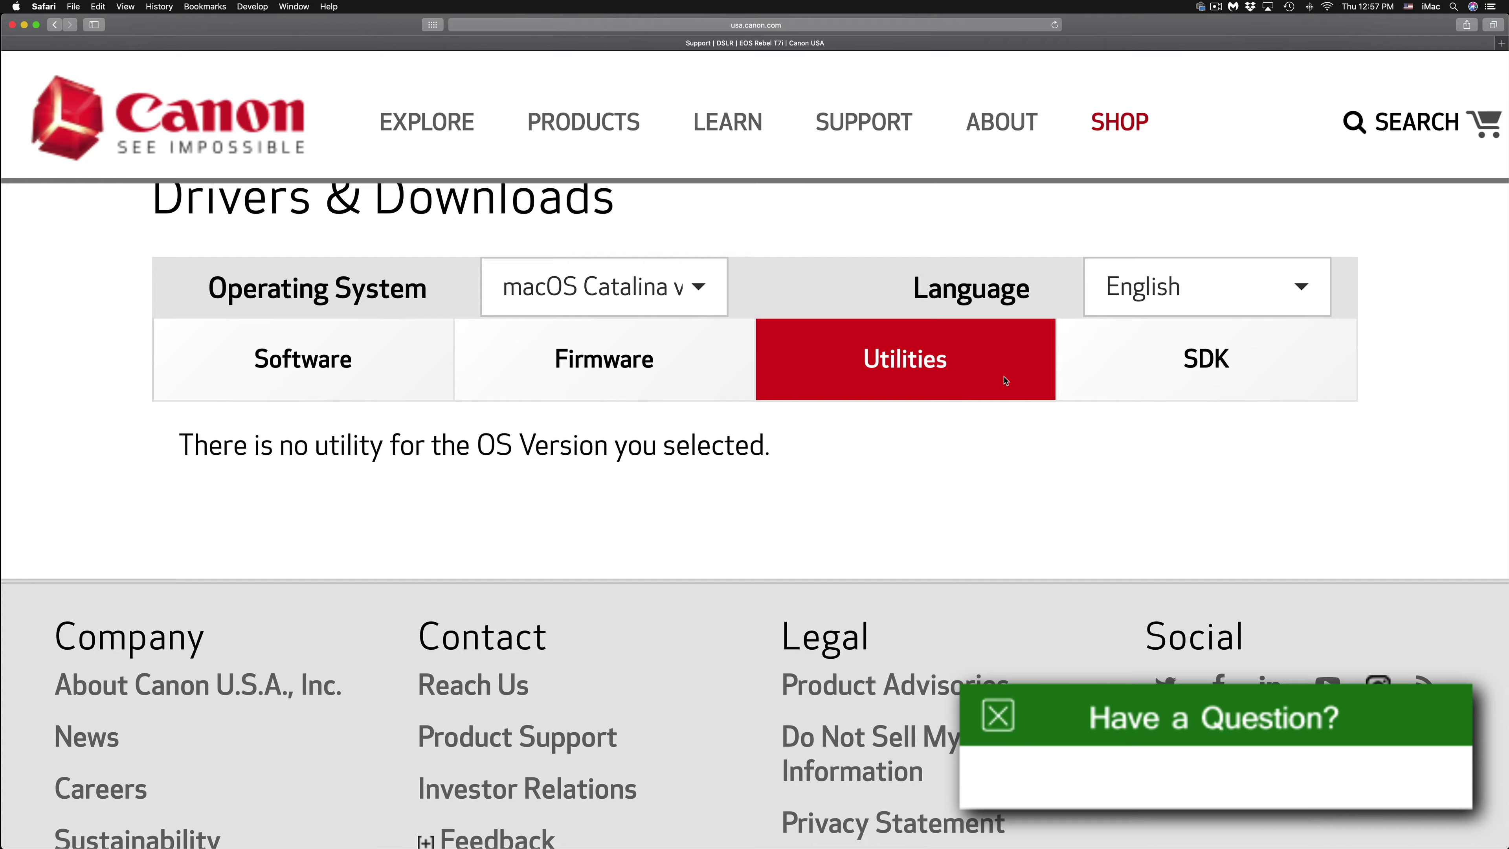
pyautogui.click(1136, 385)
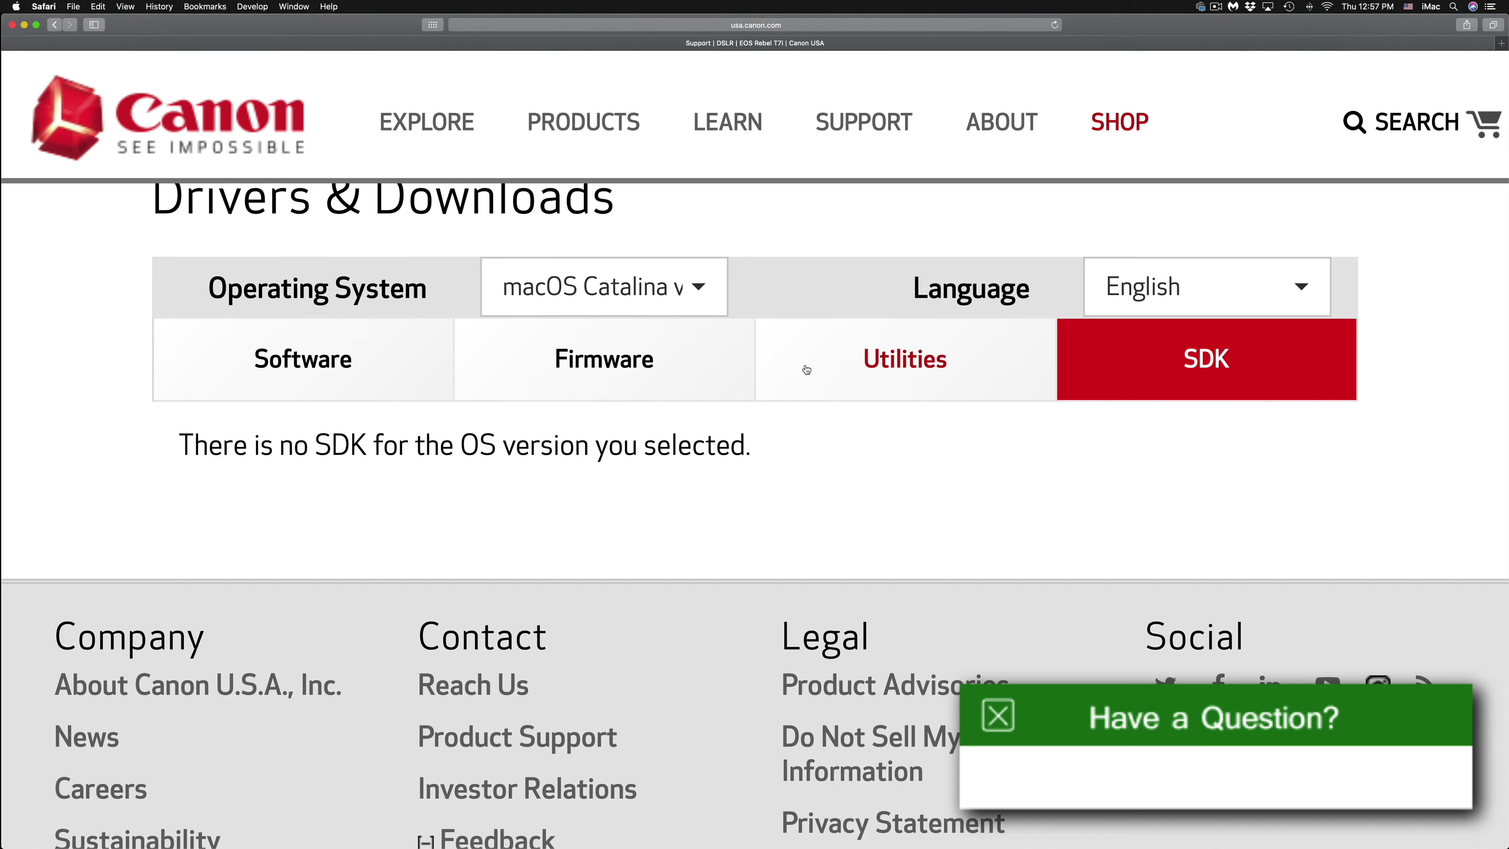
pyautogui.click(674, 376)
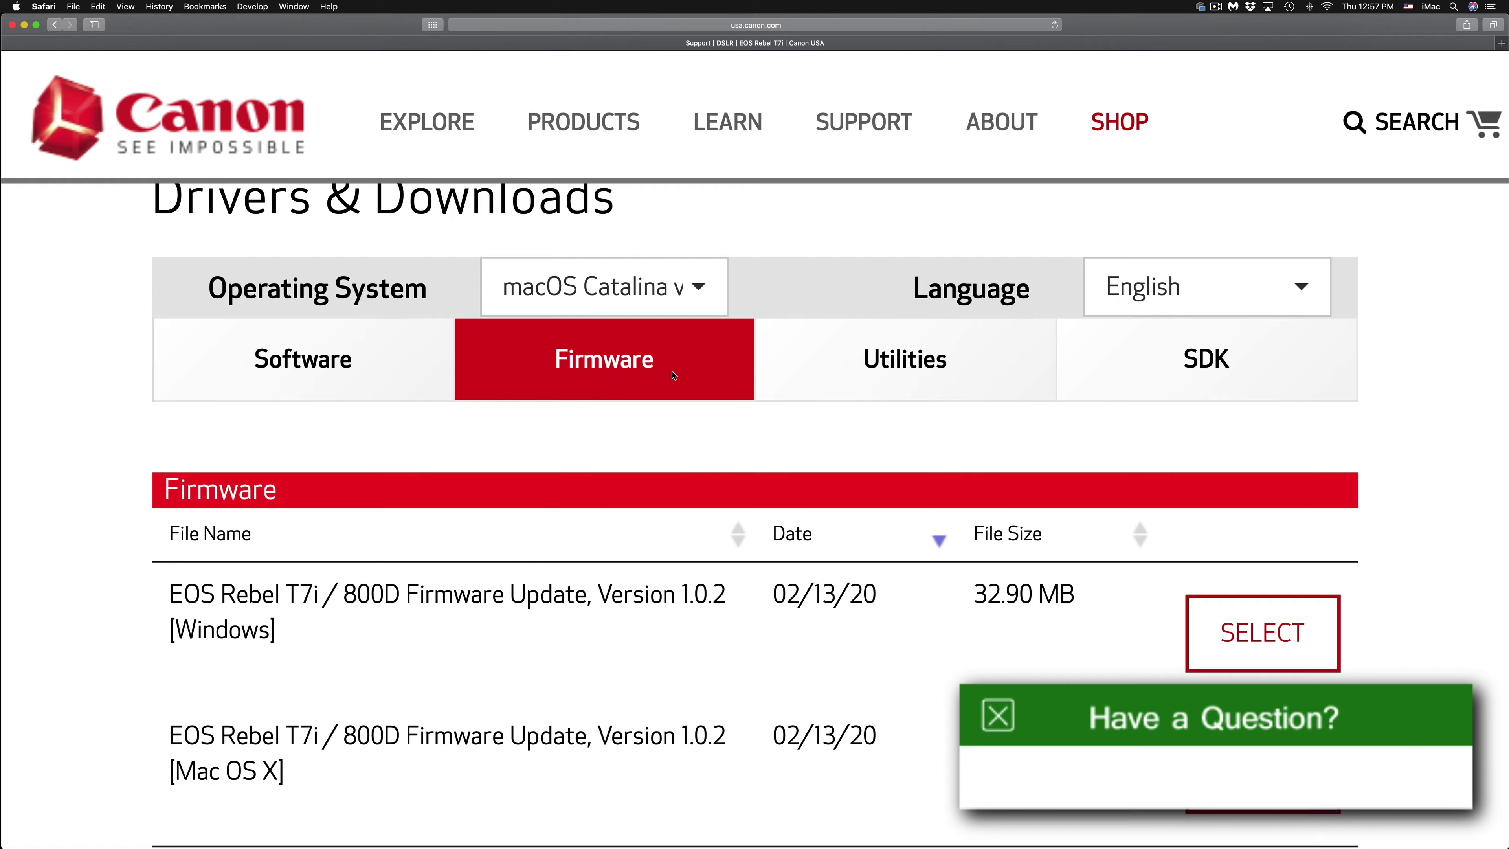
pyautogui.click(409, 369)
# Expand the download details for EOS Utility 3.12.1 for macOS in the optional software list.
pyautogui.scroll(-7, 858, 640)
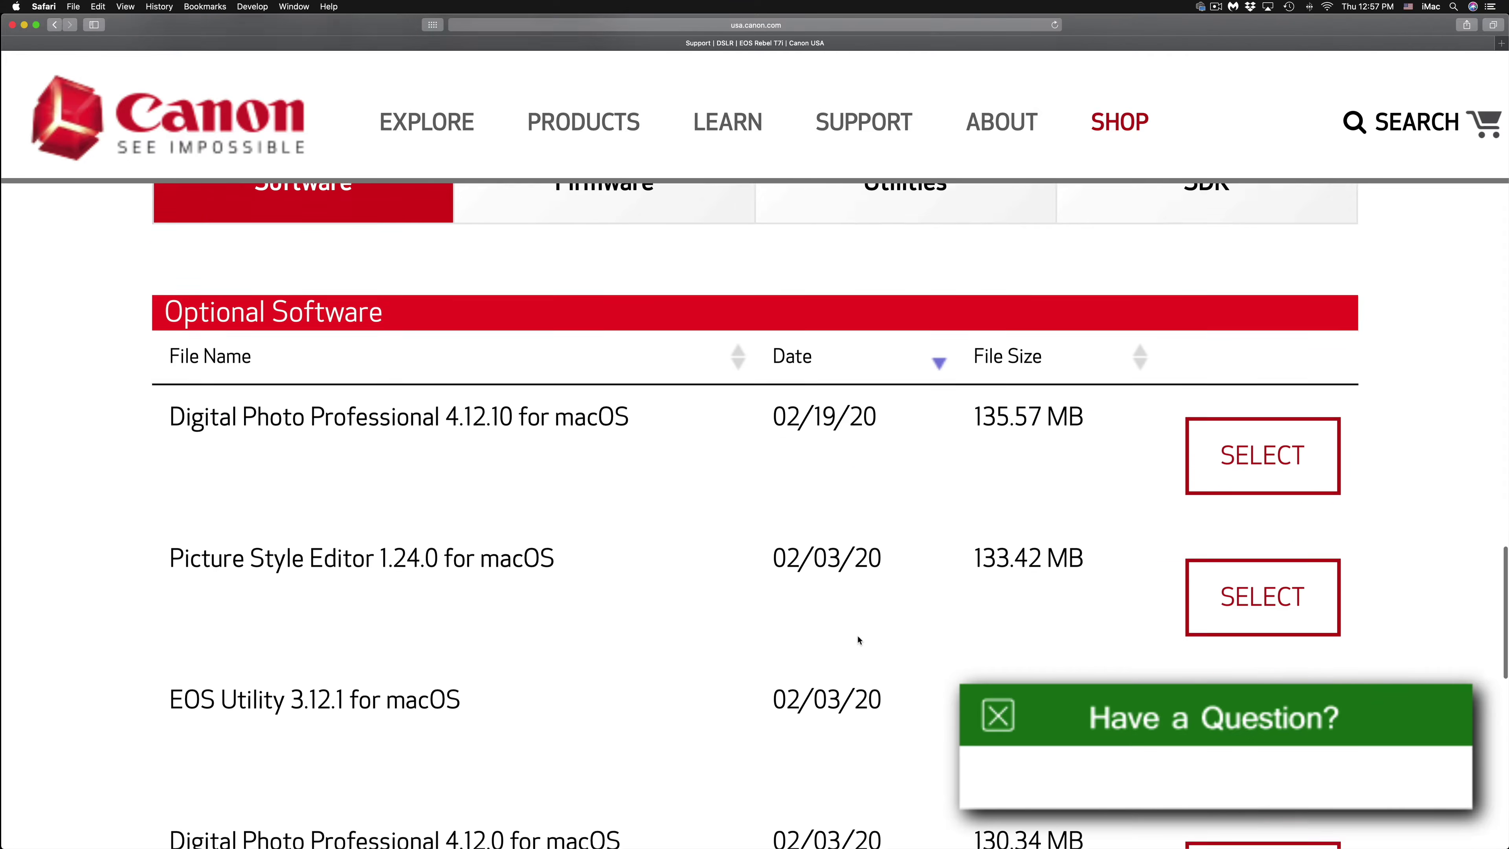
pyautogui.scroll(4, 858, 639)
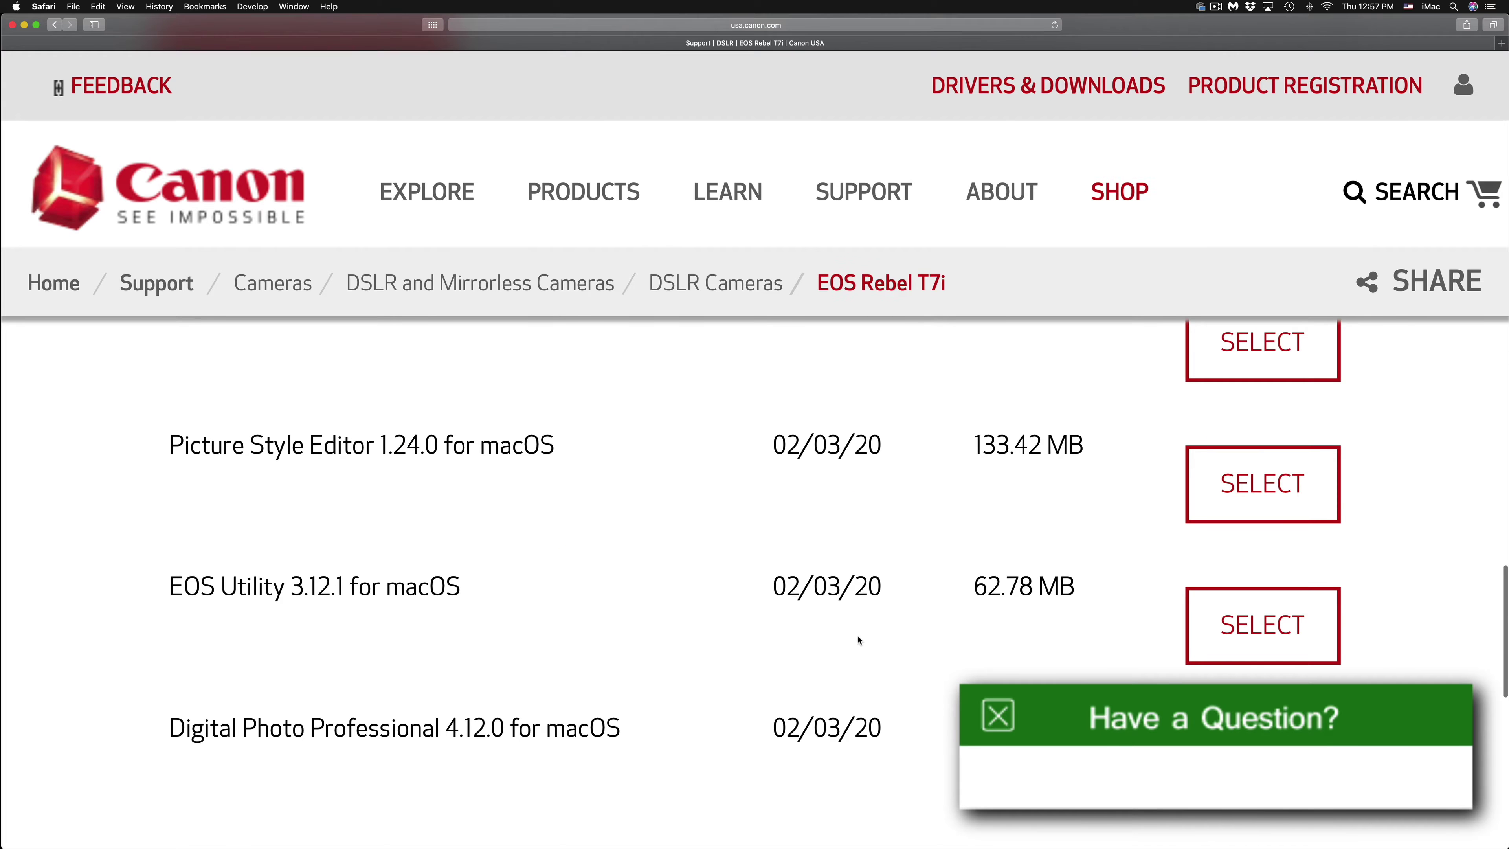
pyautogui.scroll(-2, 857, 636)
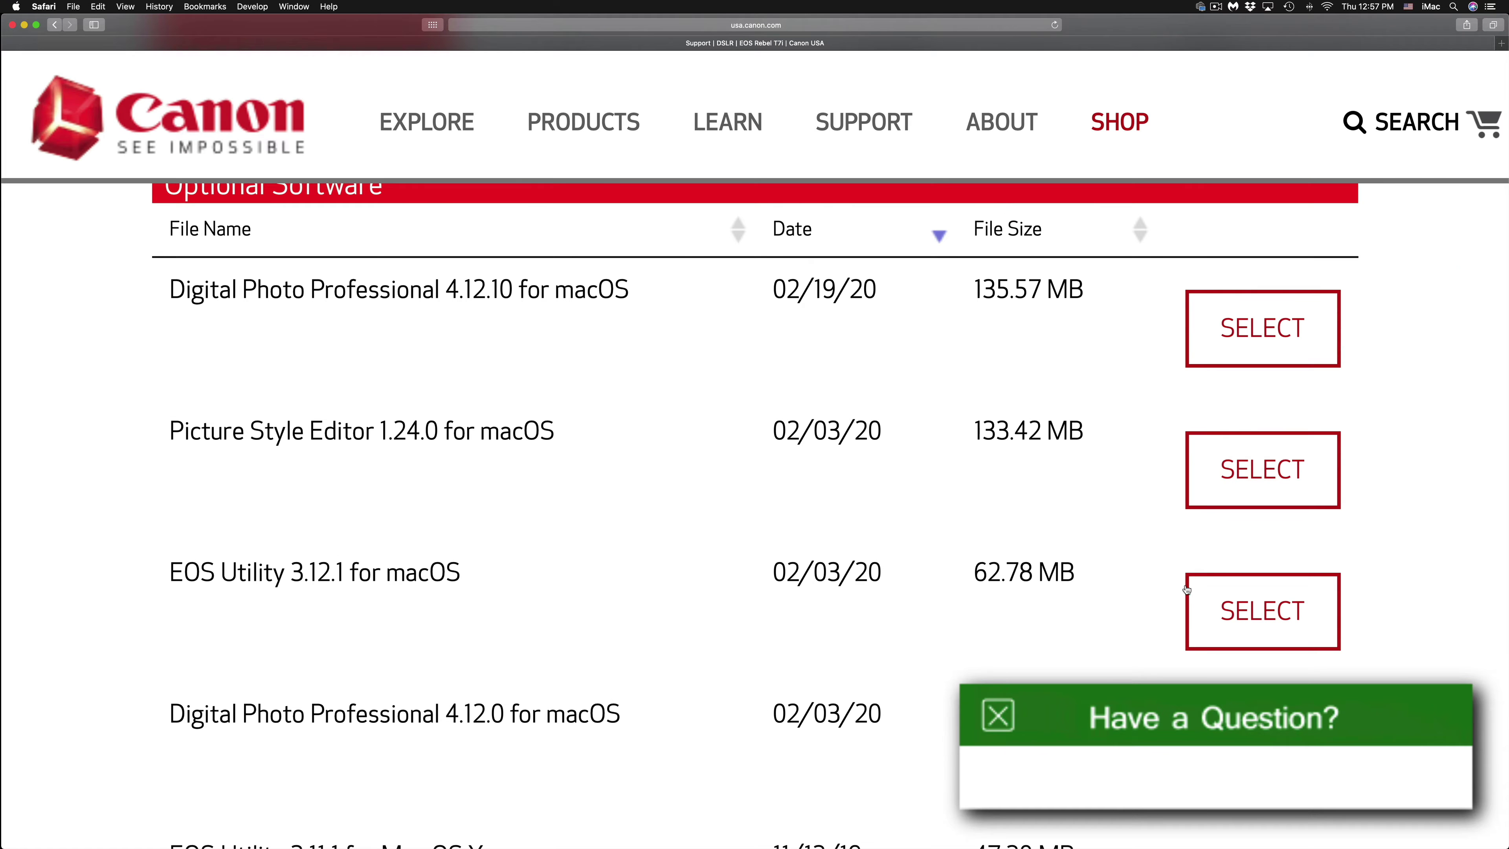
pyautogui.click(1259, 605)
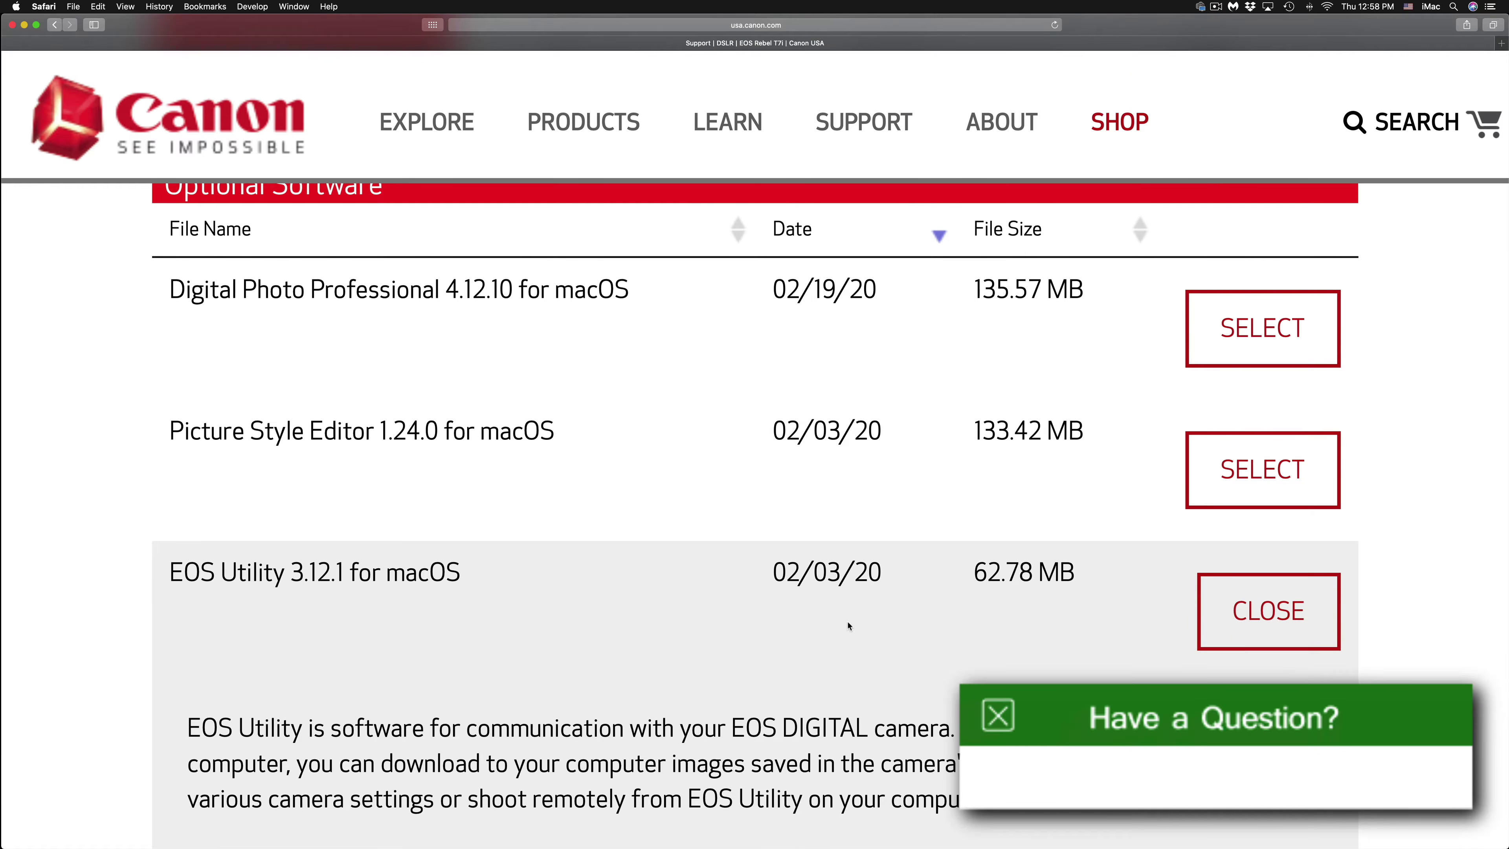
pyautogui.scroll(-5, 850, 624)
pyautogui.scroll(-2, 849, 625)
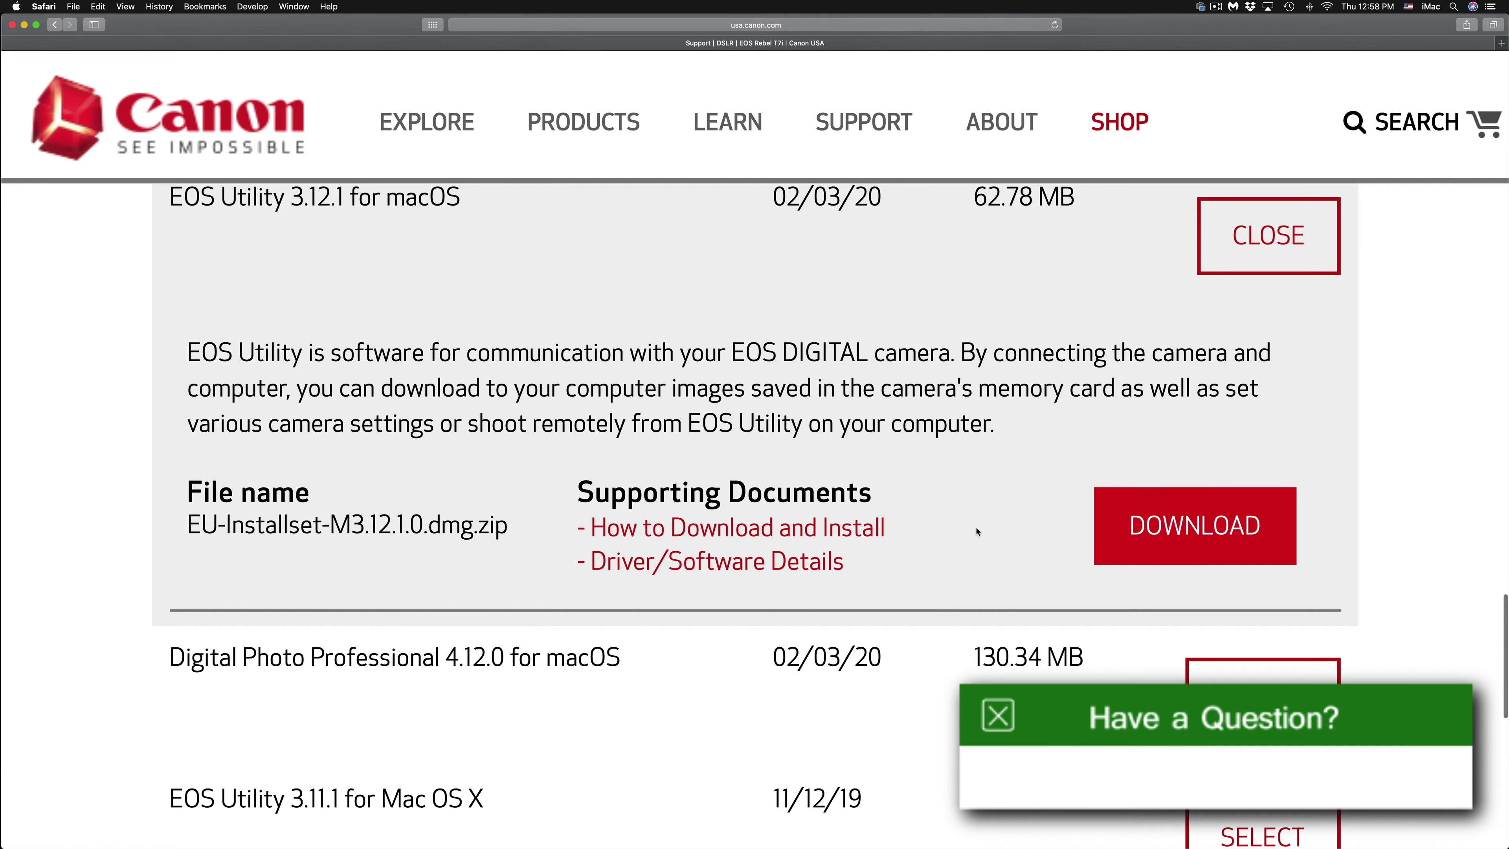
# Download EU-Installset-M3.12.1.0.dmg.zip, allow downloads from gdlp01.c-wss.com, dismiss the installation instructions and check the download's progress.
pyautogui.click(1182, 531)
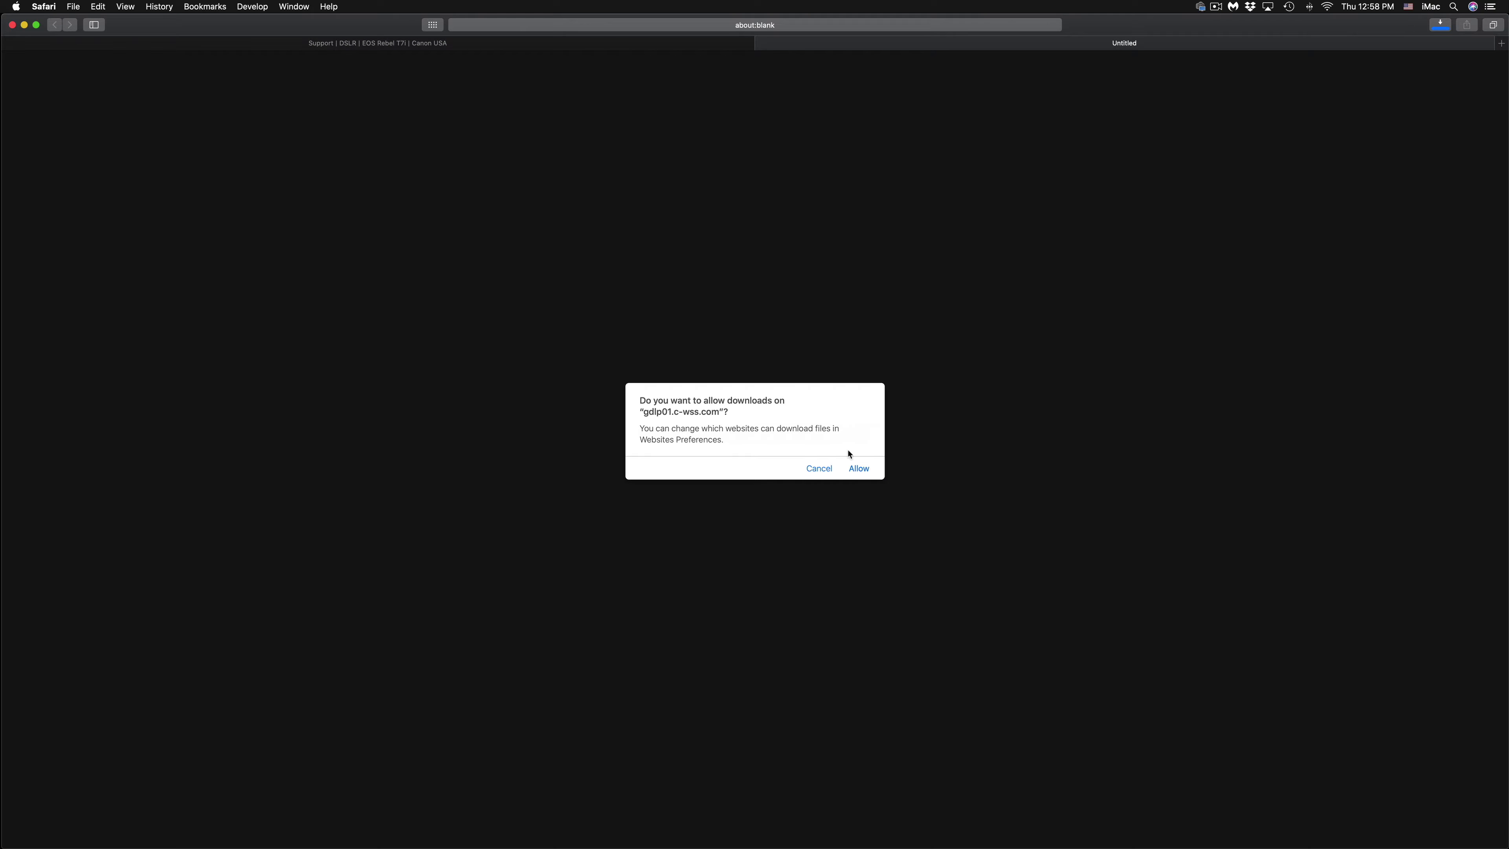
pyautogui.click(861, 469)
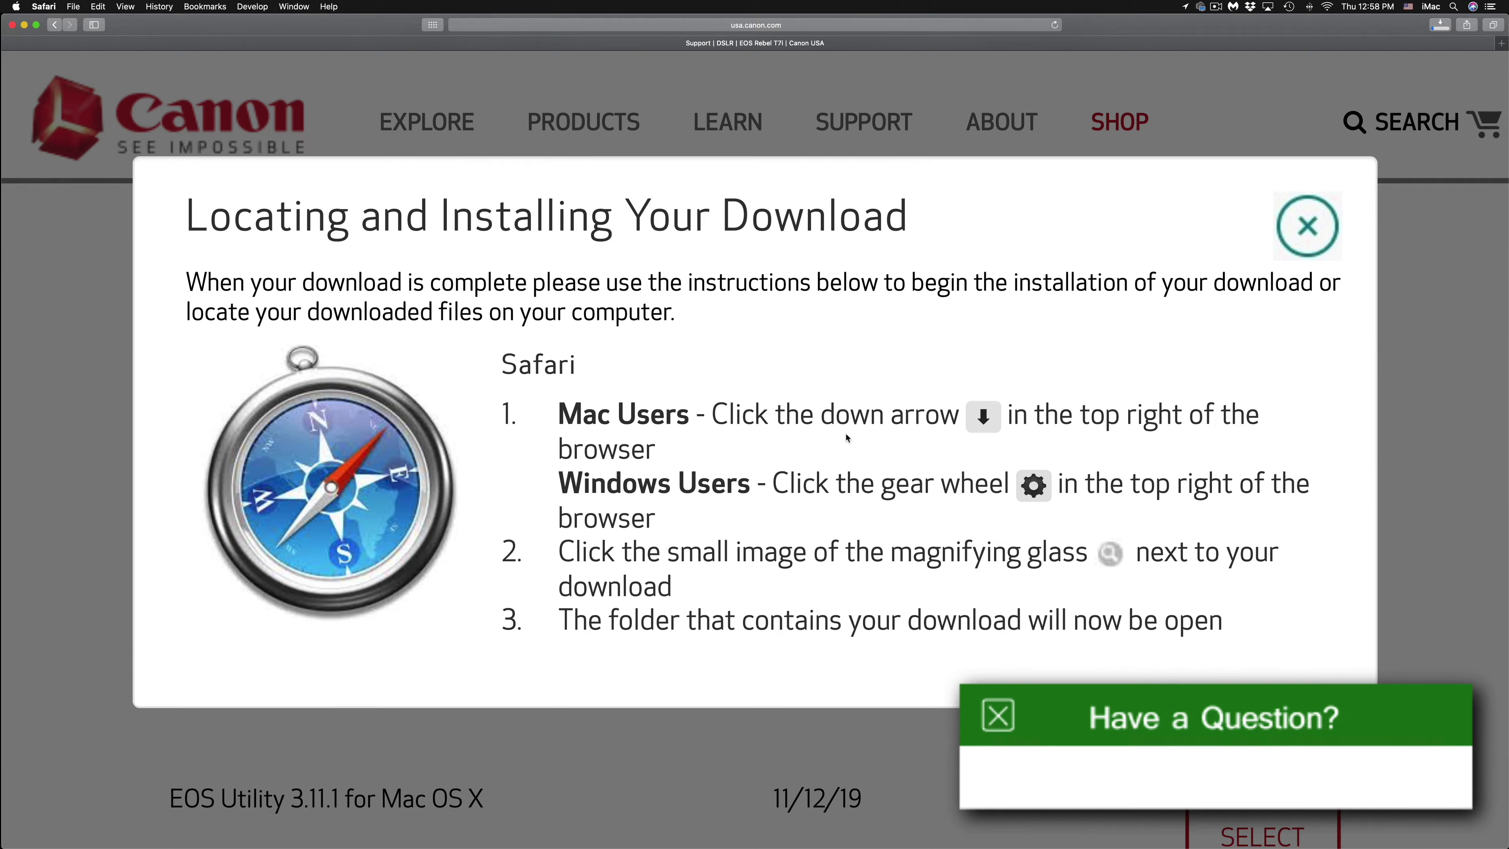
pyautogui.click(1299, 233)
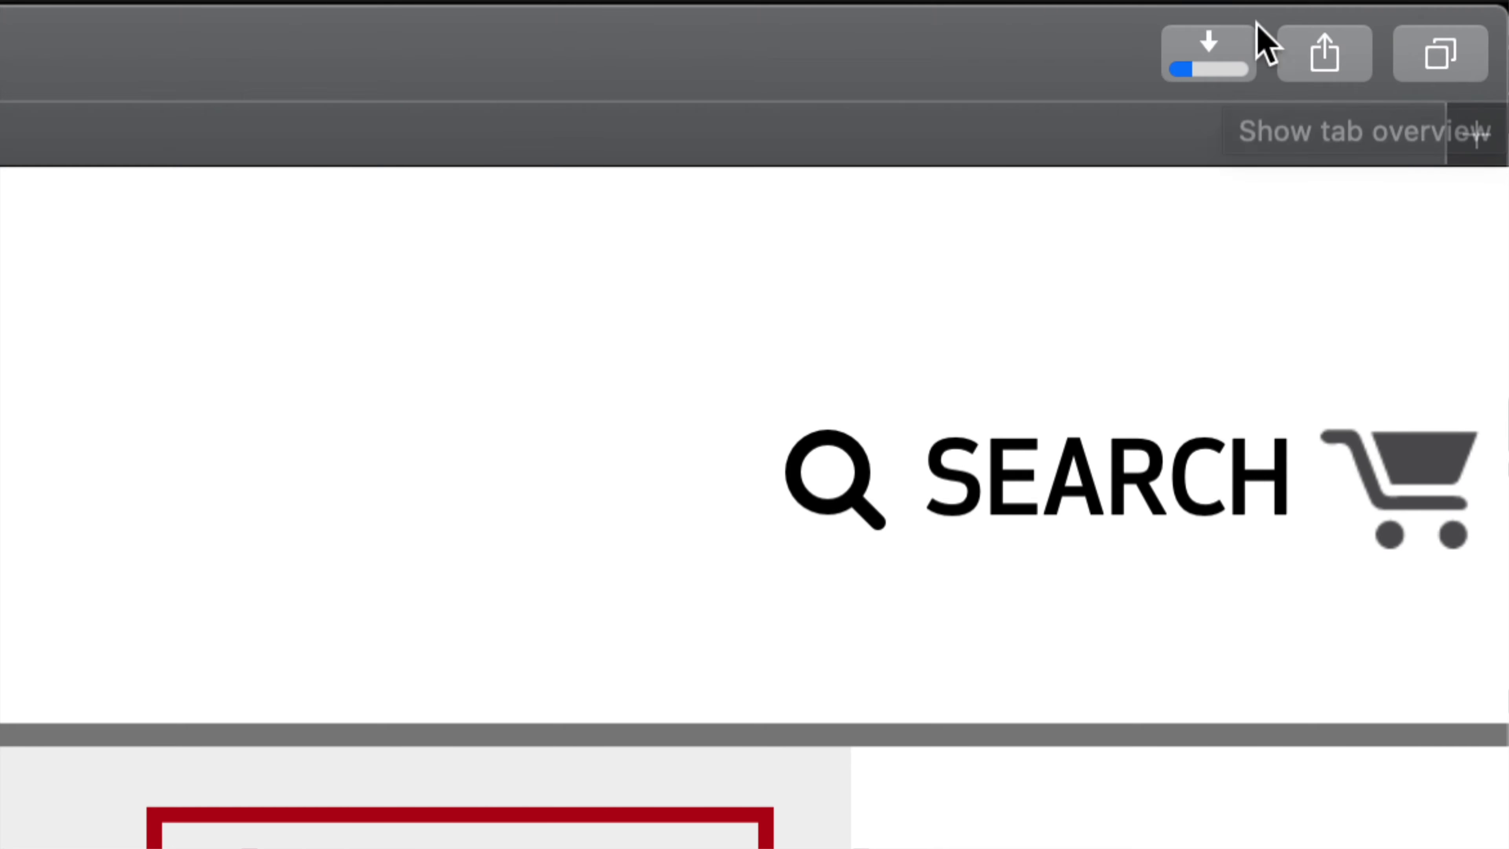
pyautogui.click(1204, 42)
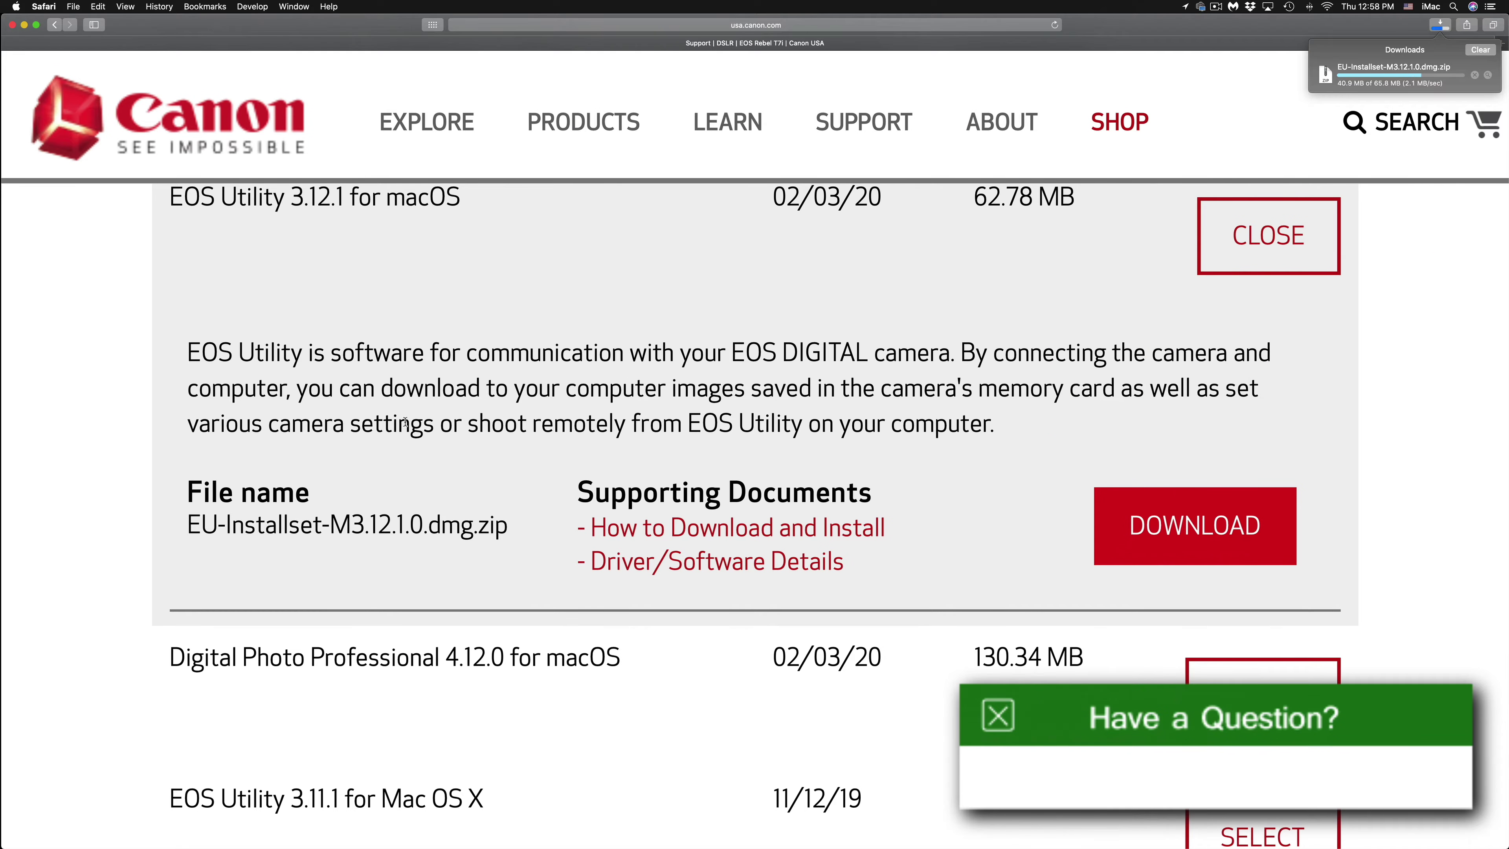
pyautogui.click(131, 508)
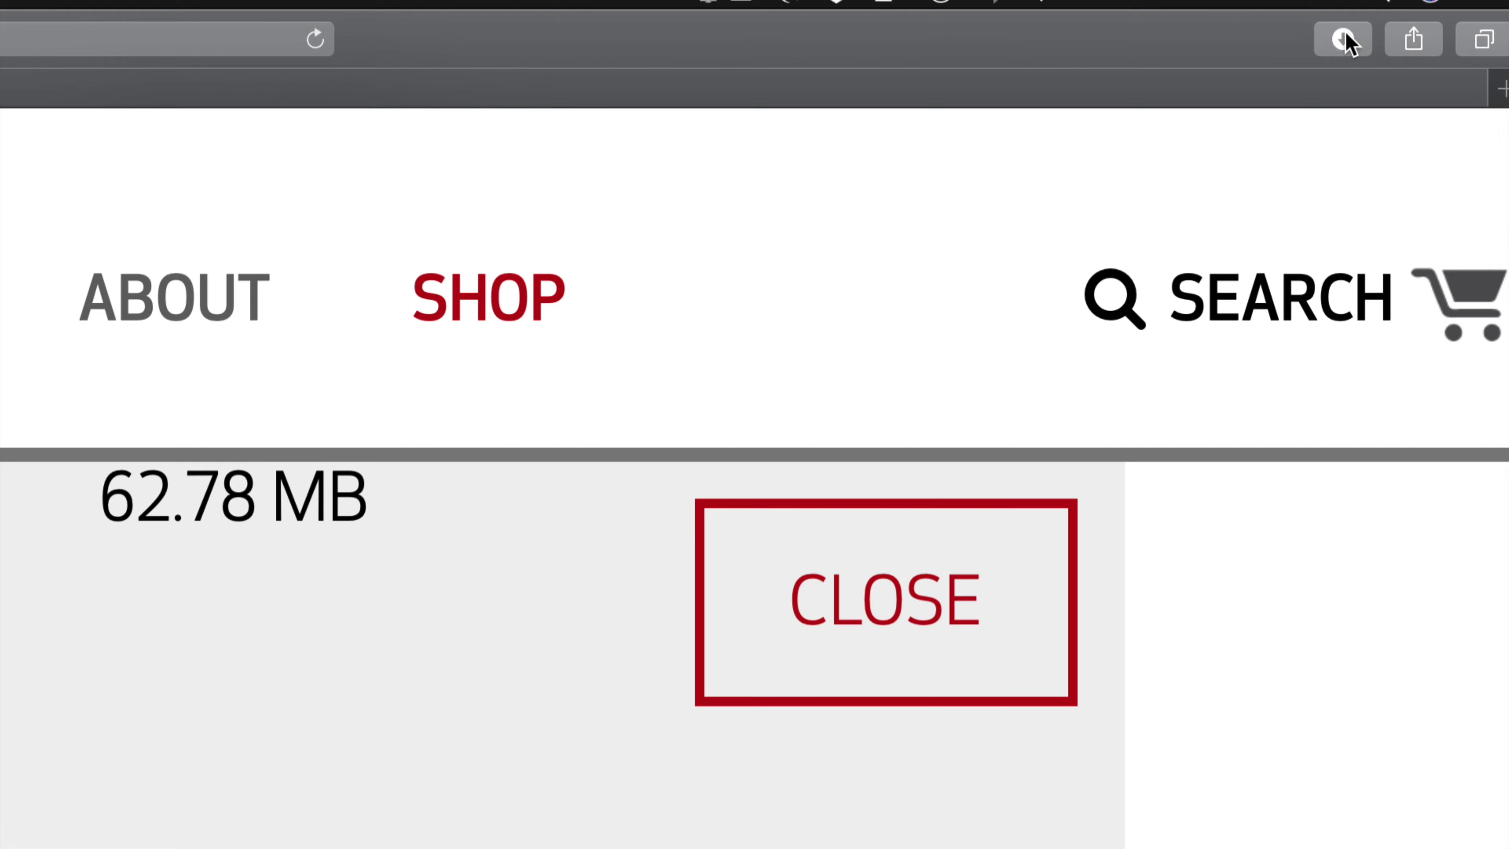
# Open the downloaded disk image EU-Installset-M3.12.1.0.dmg and move its window toward the middle of the screen.
pyautogui.click(1343, 39)
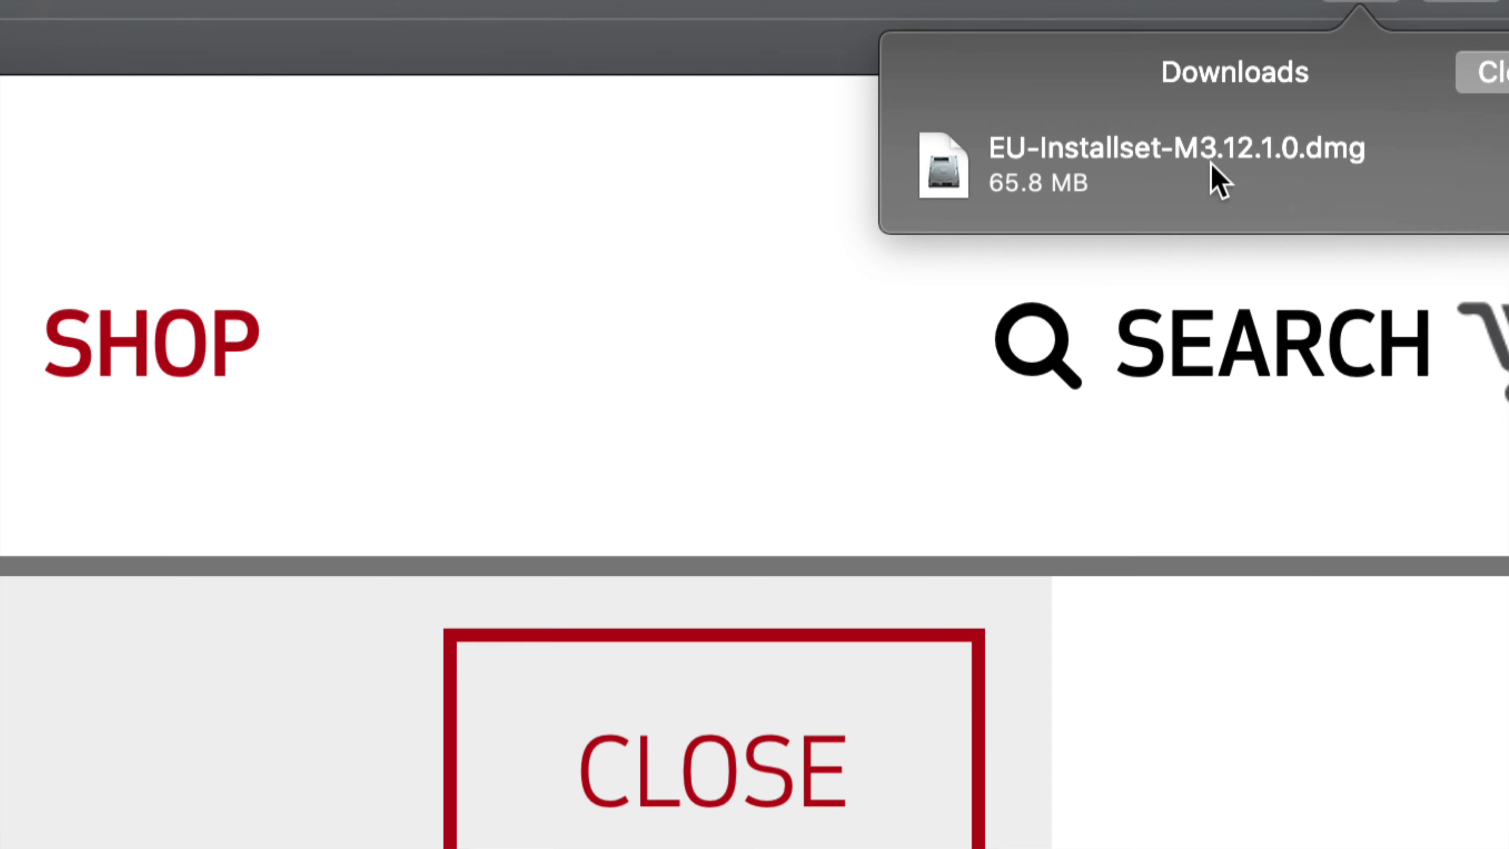
pyautogui.click(1238, 150)
pyautogui.doubleClick(1243, 165)
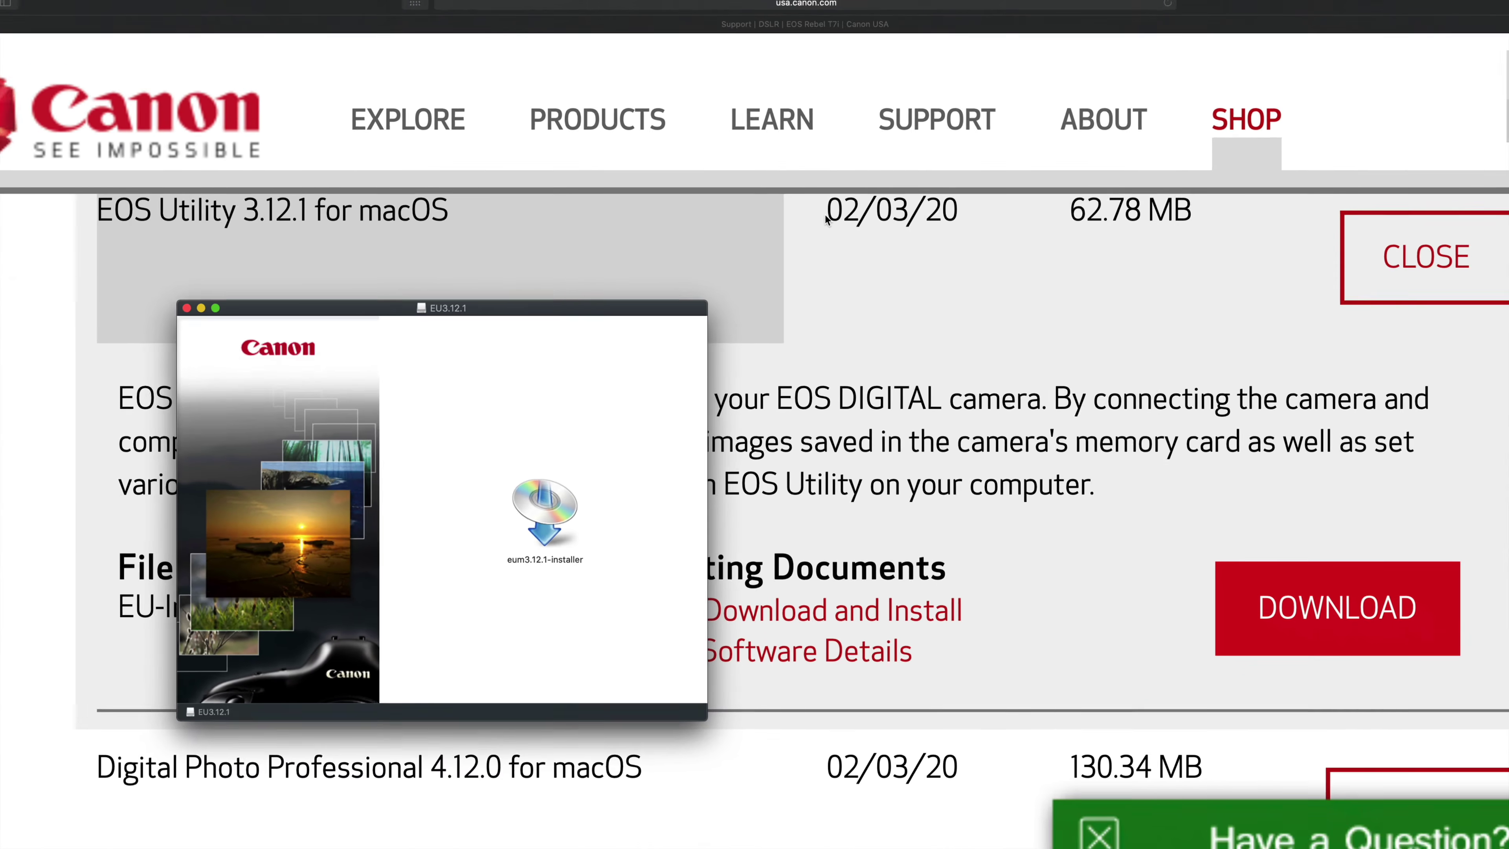
pyautogui.moveTo(475, 304); pyautogui.dragTo(840, 235)
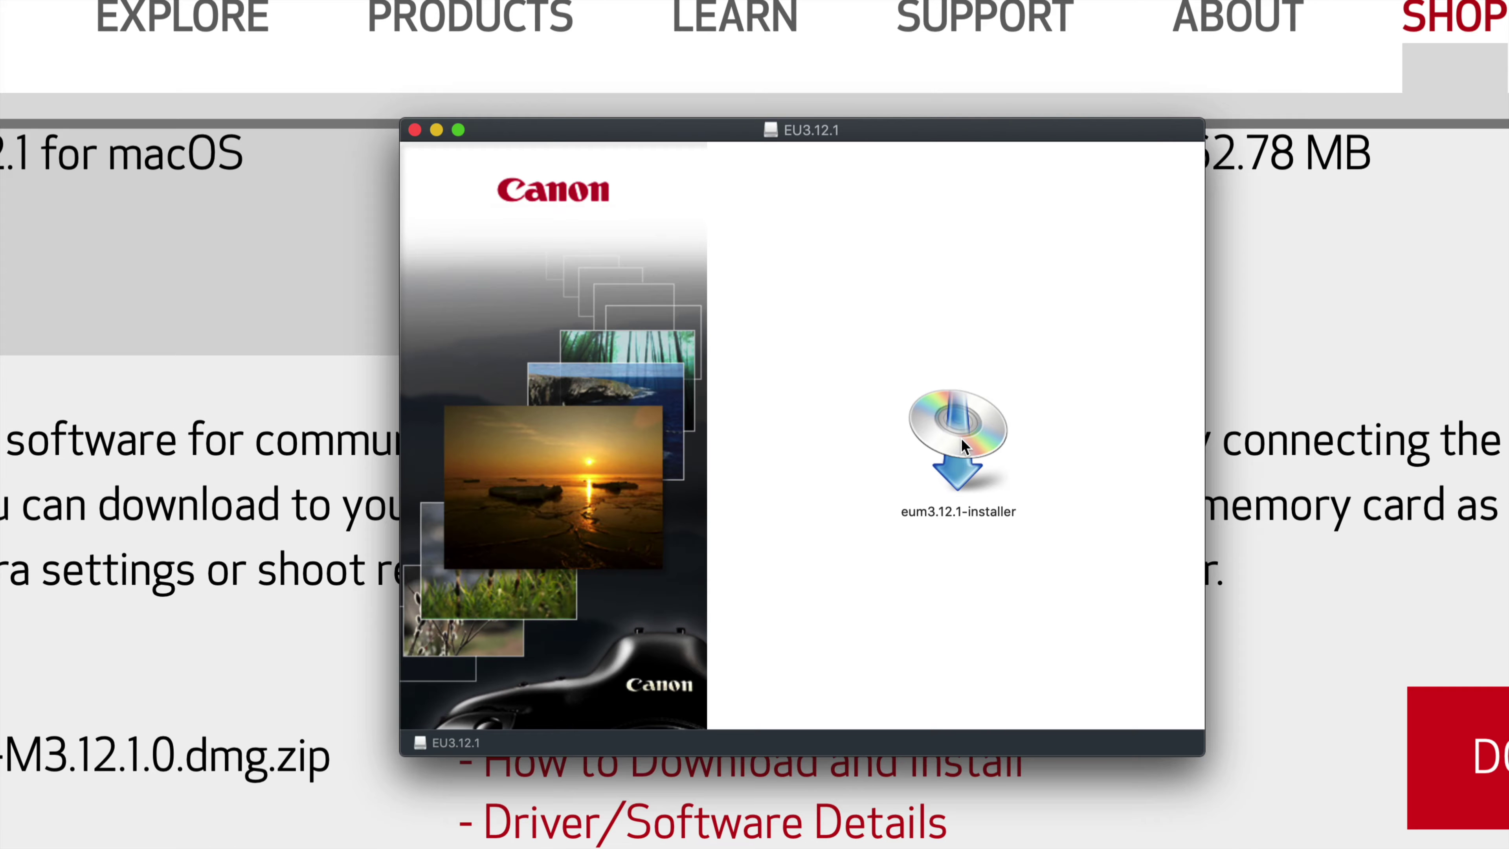
# Launch eum3.12.1-installer from the disk image and confirm opening the app downloaded from the Internet.
pyautogui.click(932, 412)
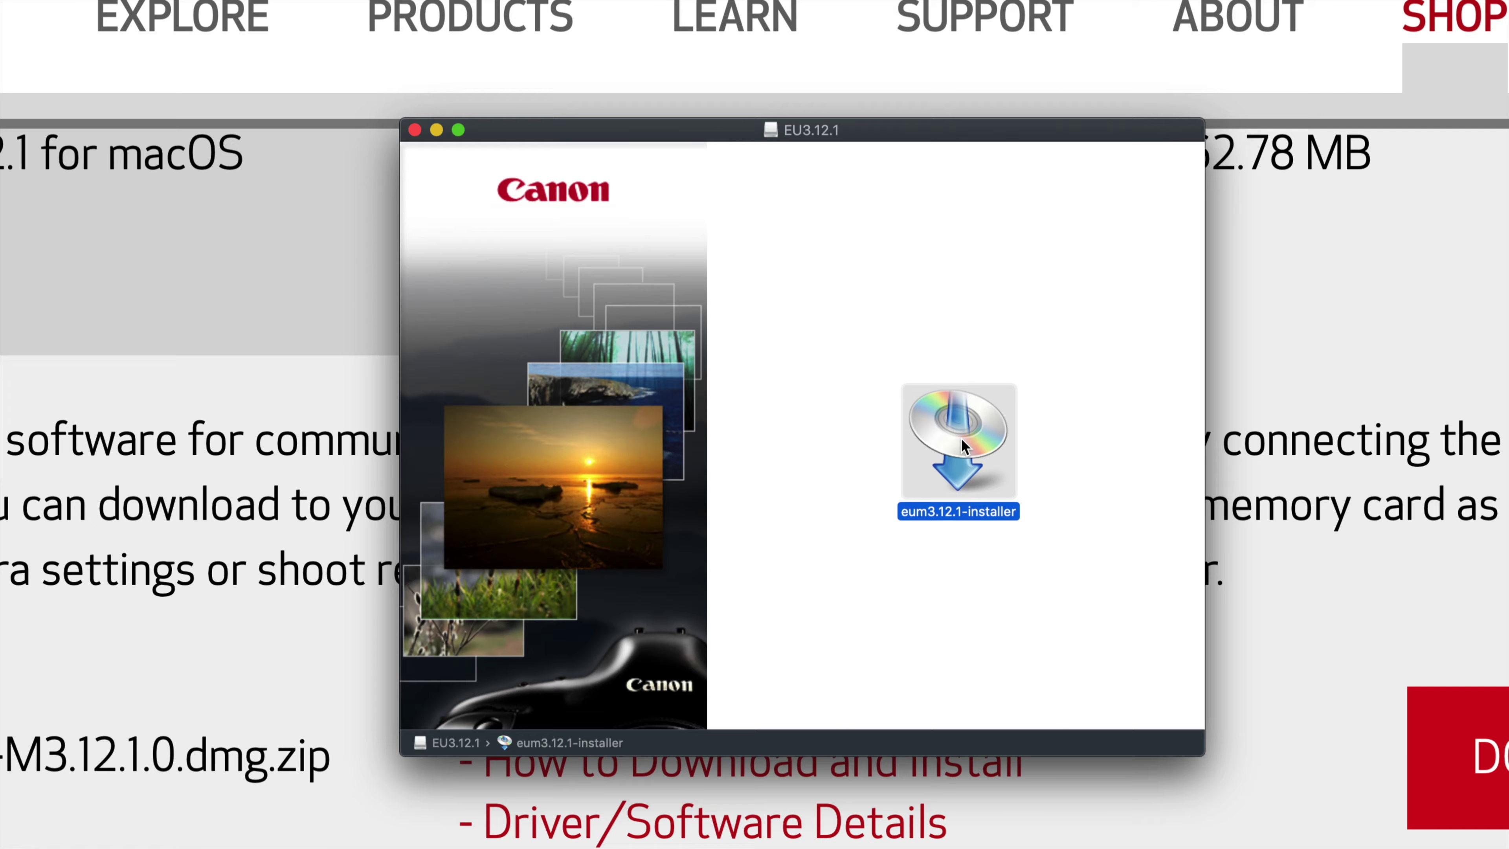
pyautogui.doubleClick(962, 446)
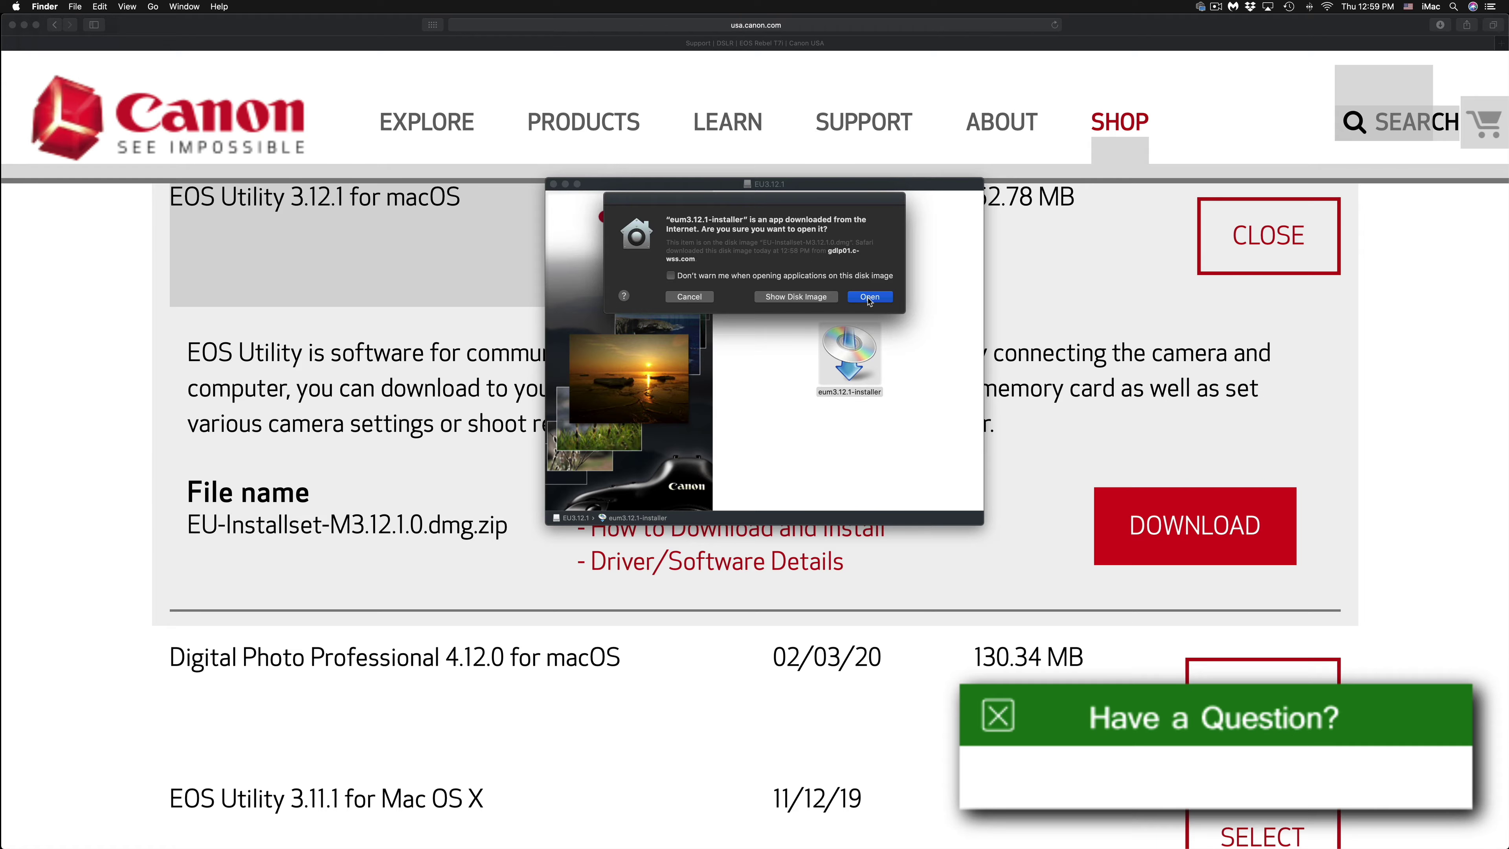
pyautogui.click(868, 297)
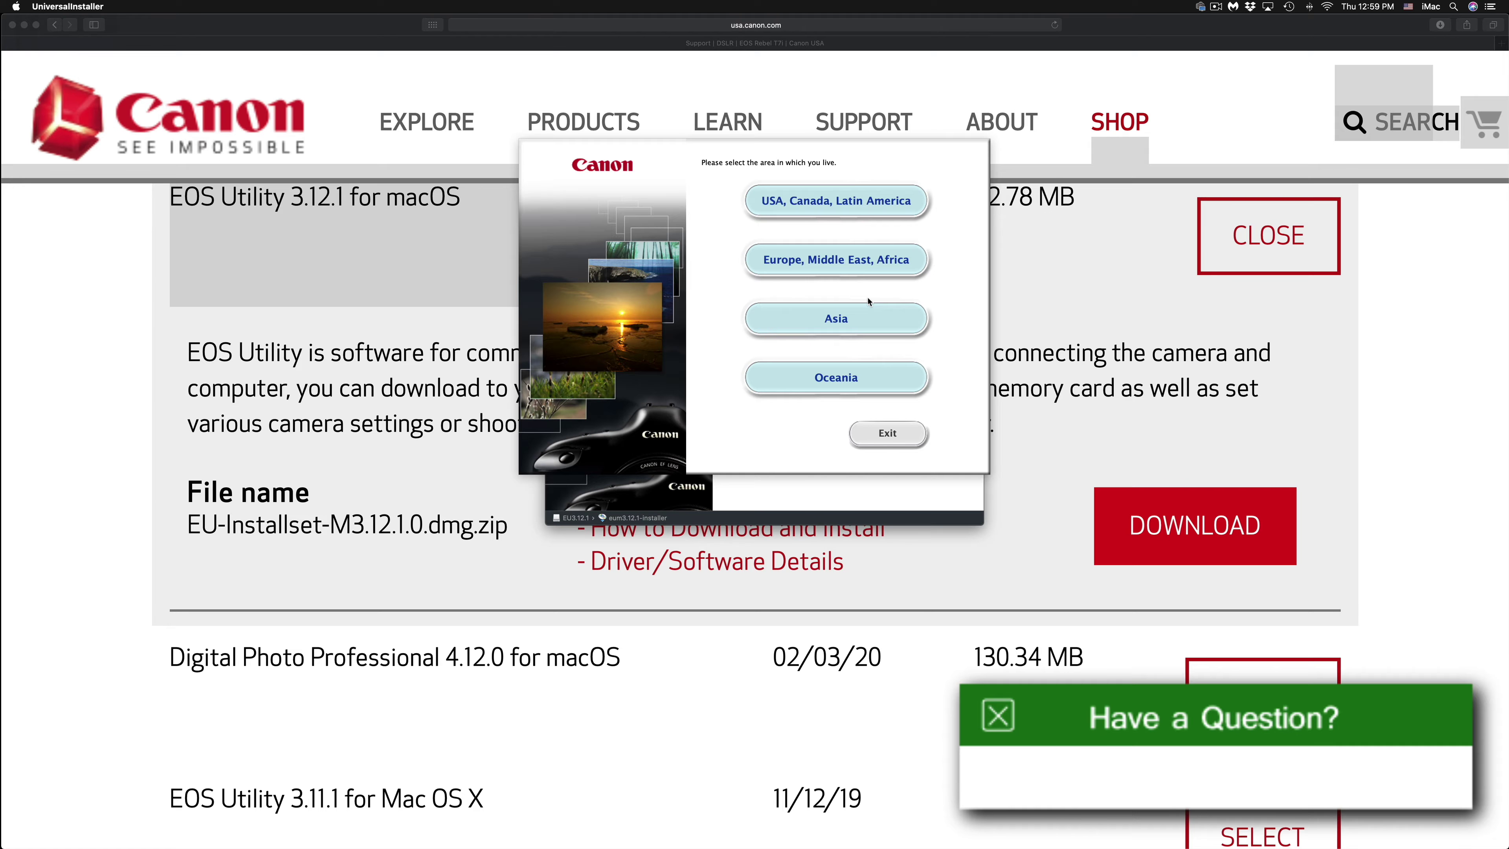
# Choose USA, Canada, Latin America as the installer's area and United States as the country, and continue.
pyautogui.click(823, 214)
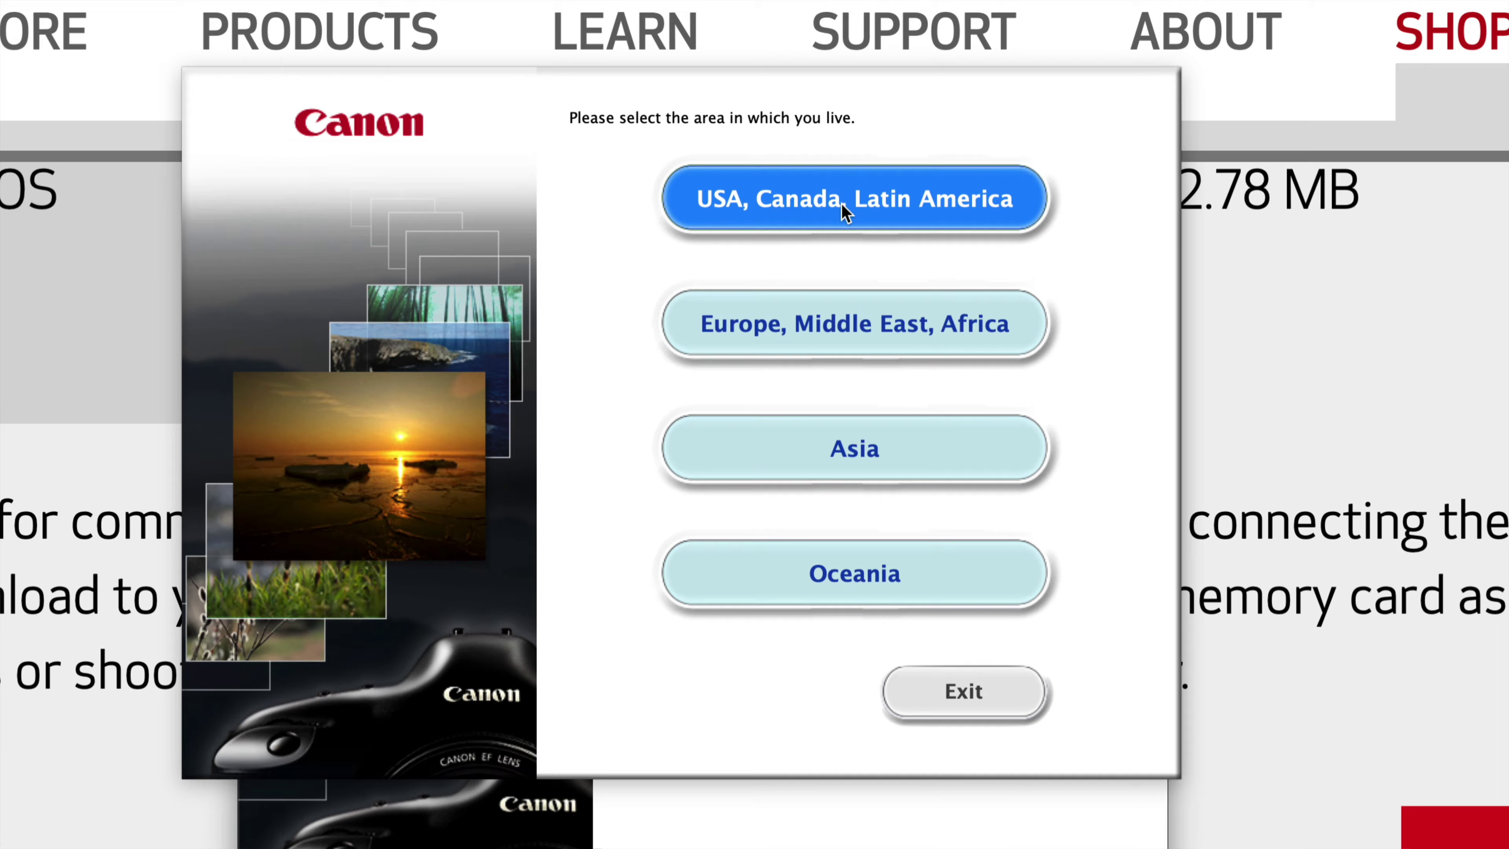
pyautogui.click(841, 203)
pyautogui.click(709, 189)
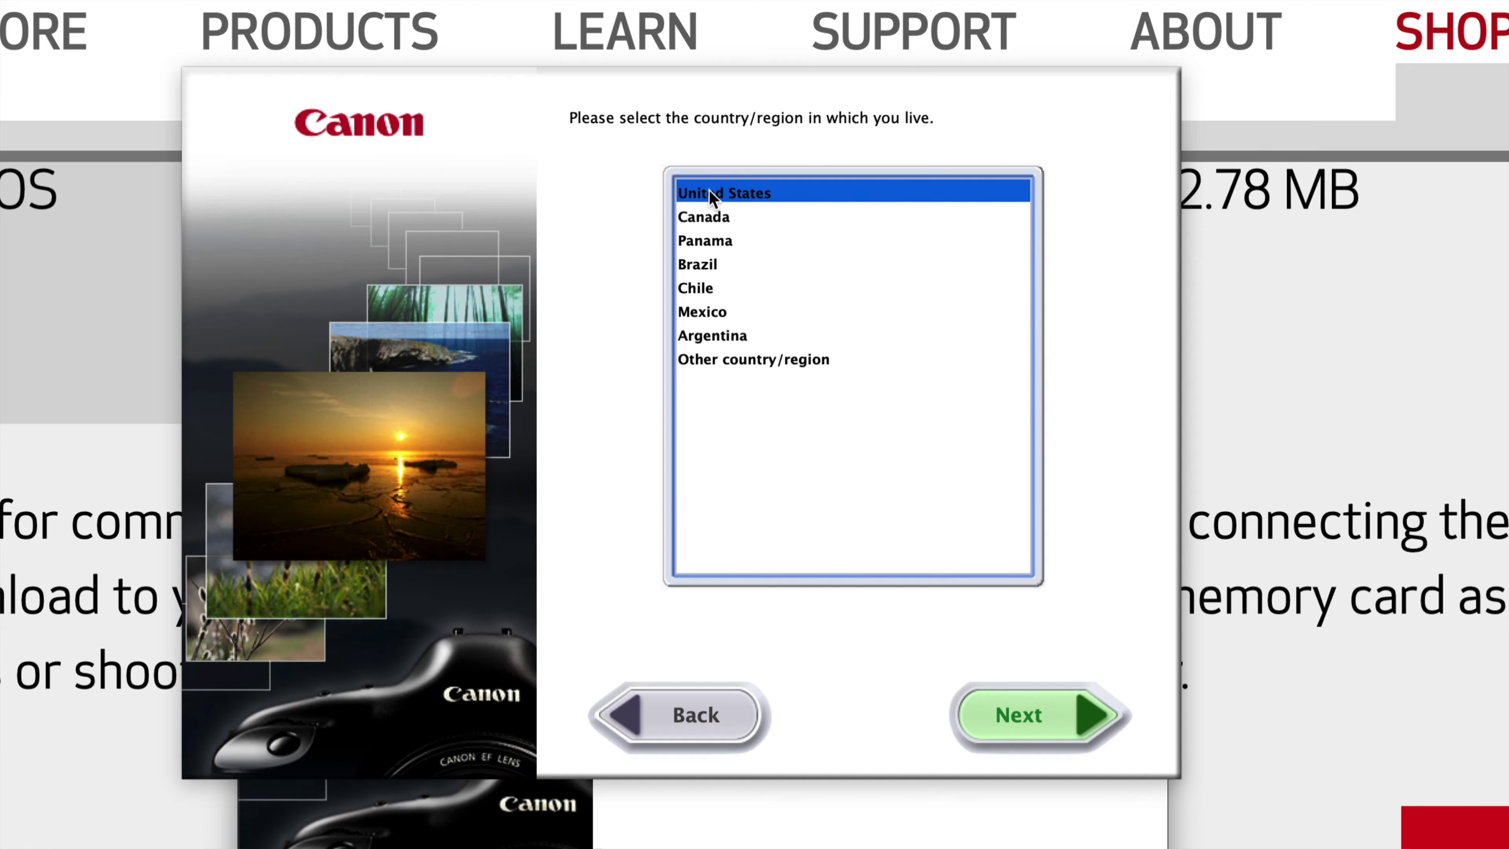
pyautogui.click(1032, 740)
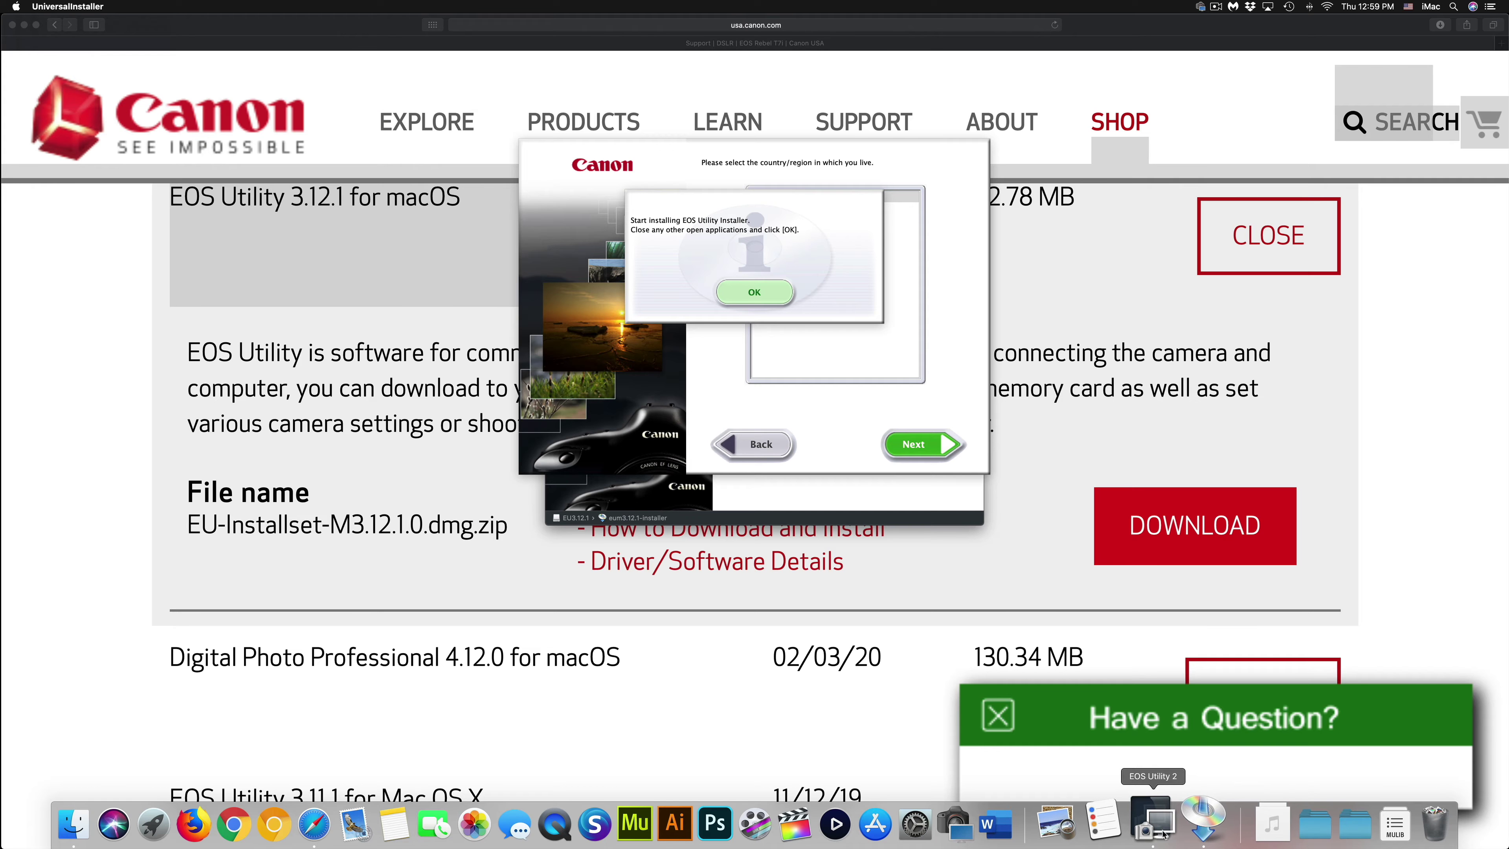
# Quit the running EOS Utility 2 application and accept the installer's notice about closing other open applications.
pyautogui.rightClick(1163, 834)
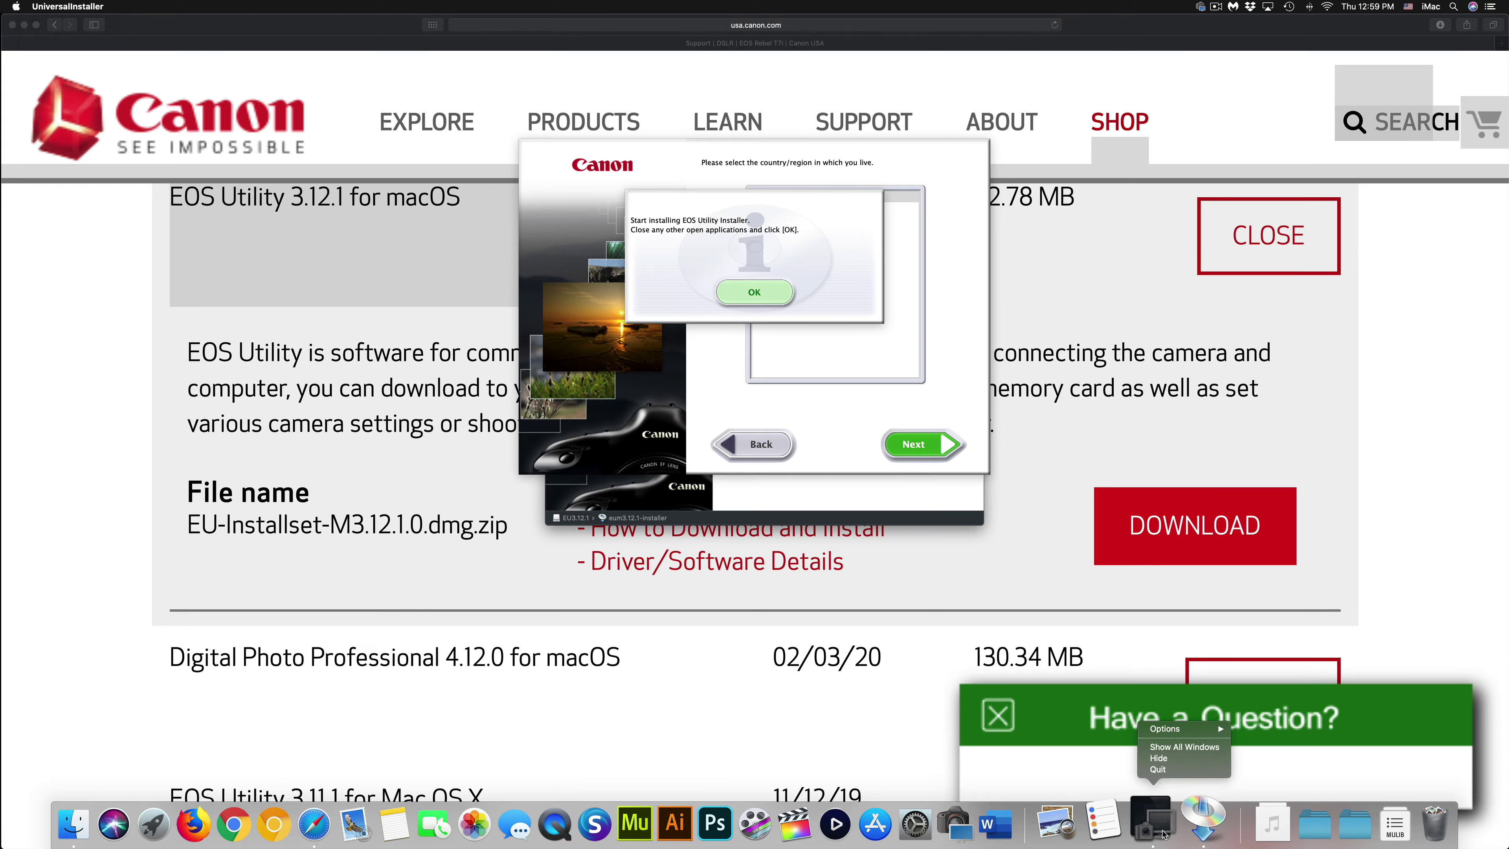
pyautogui.click(1173, 773)
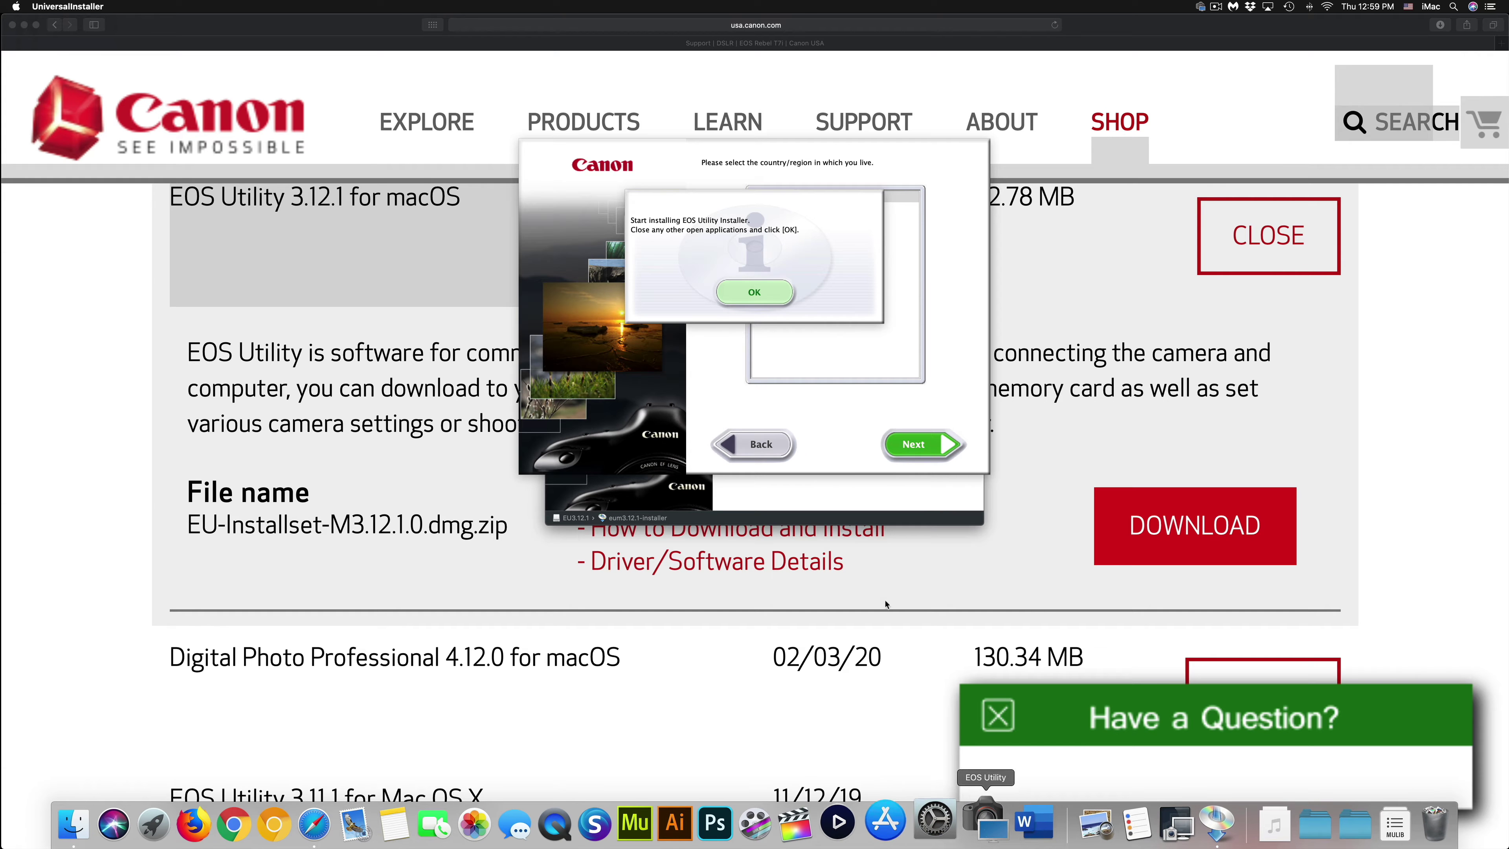
pyautogui.click(748, 290)
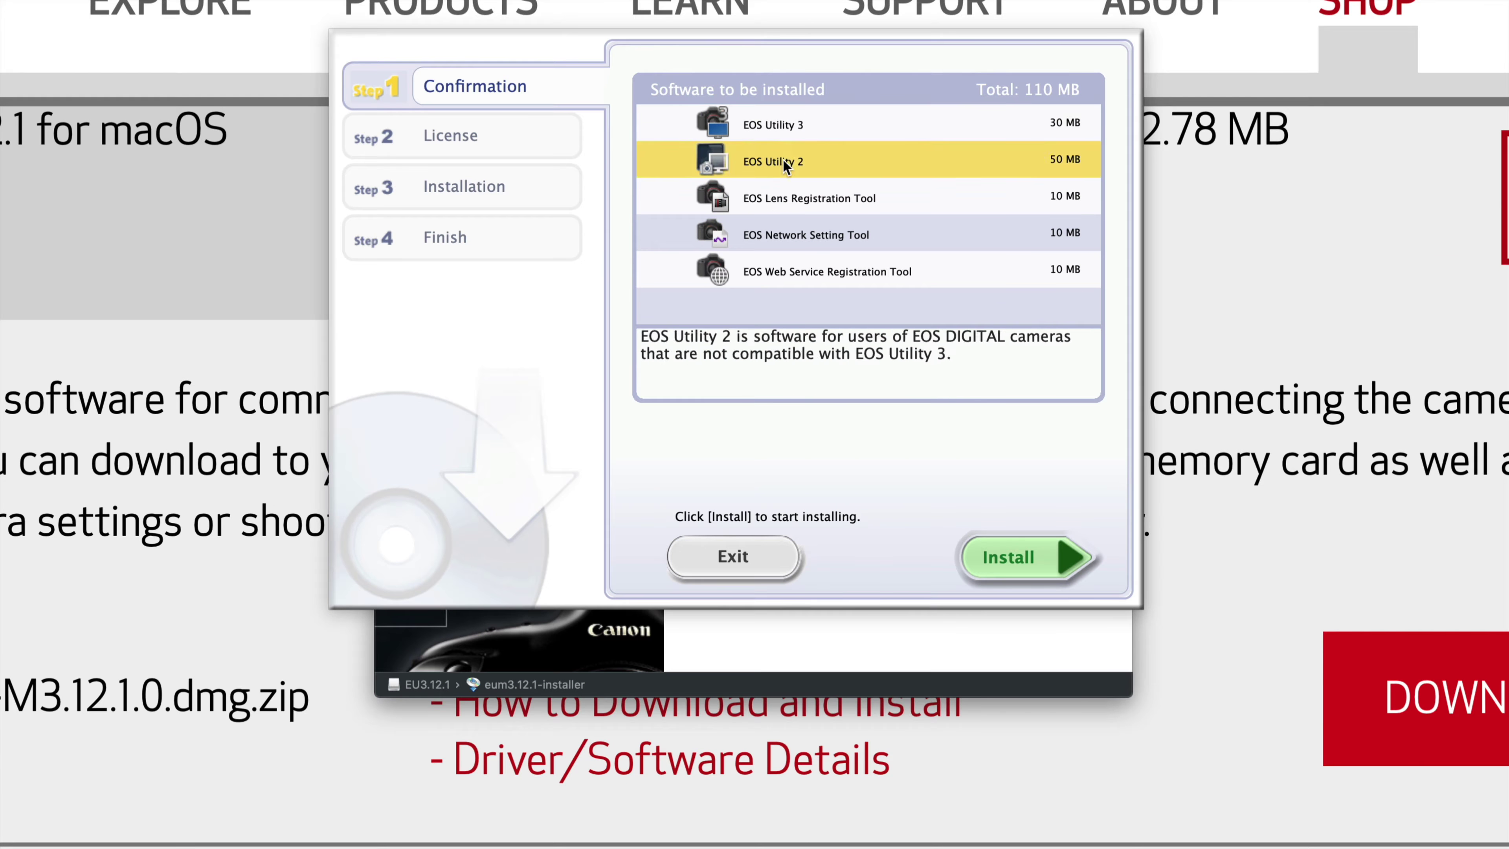
# Start installing the listed EOS Utility 3, EOS Utility 2 and accompanying registration and network tools.
pyautogui.click(1000, 553)
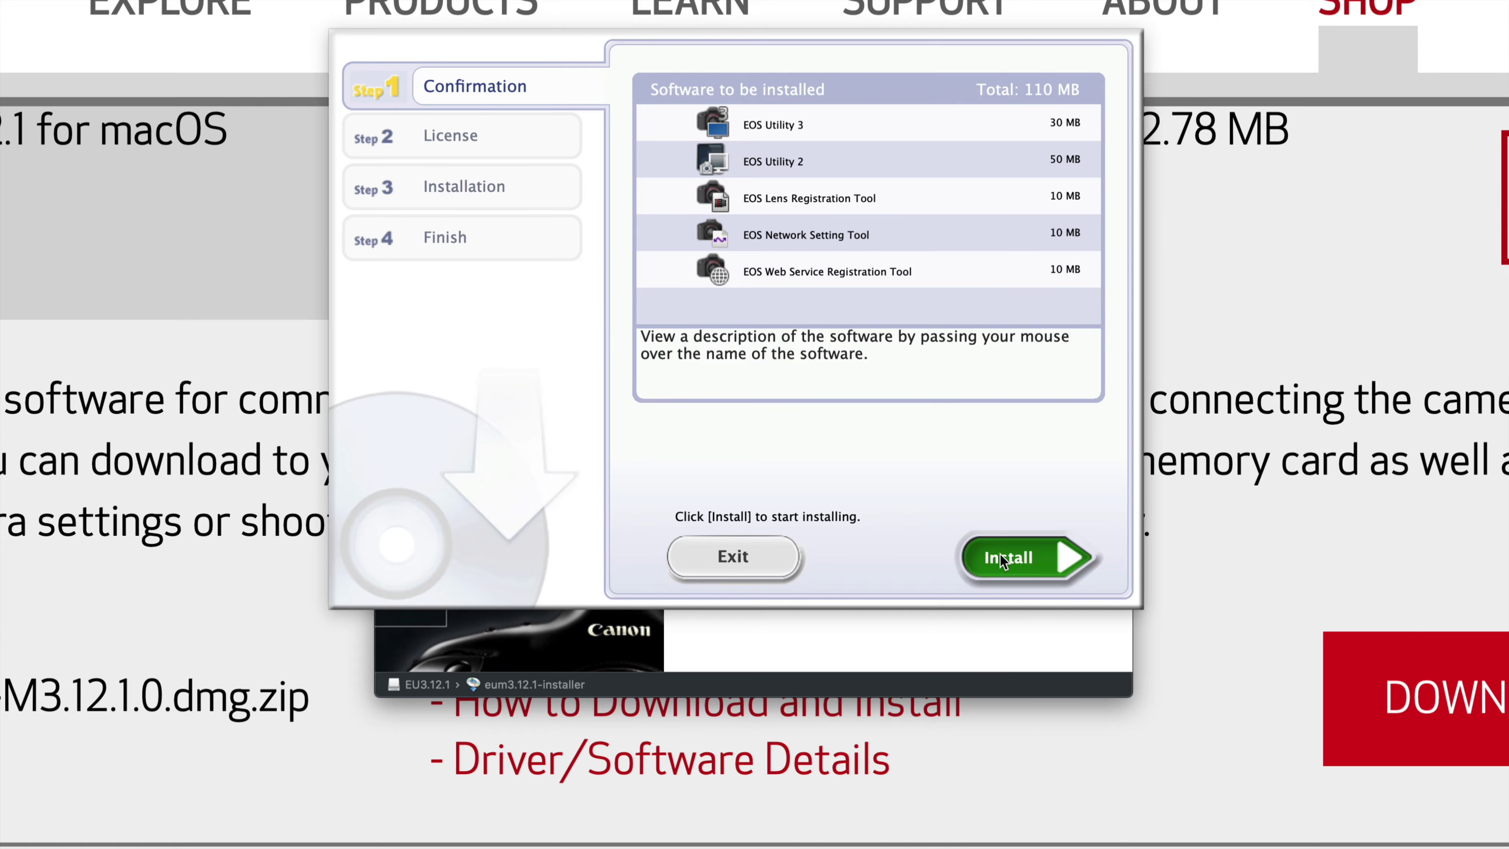
pyautogui.click(1002, 551)
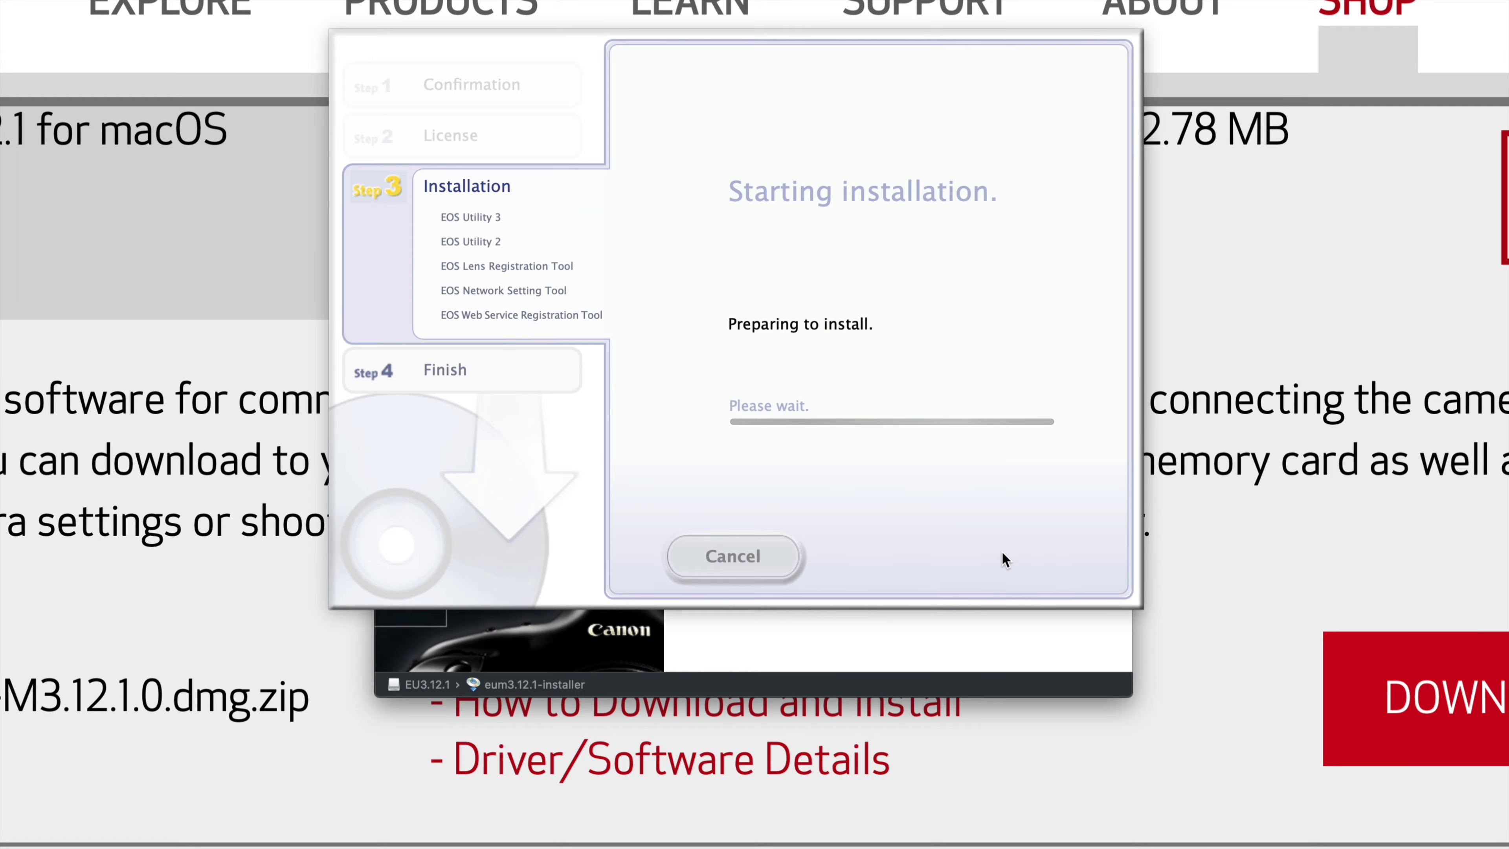
pyautogui.click(902, 620)
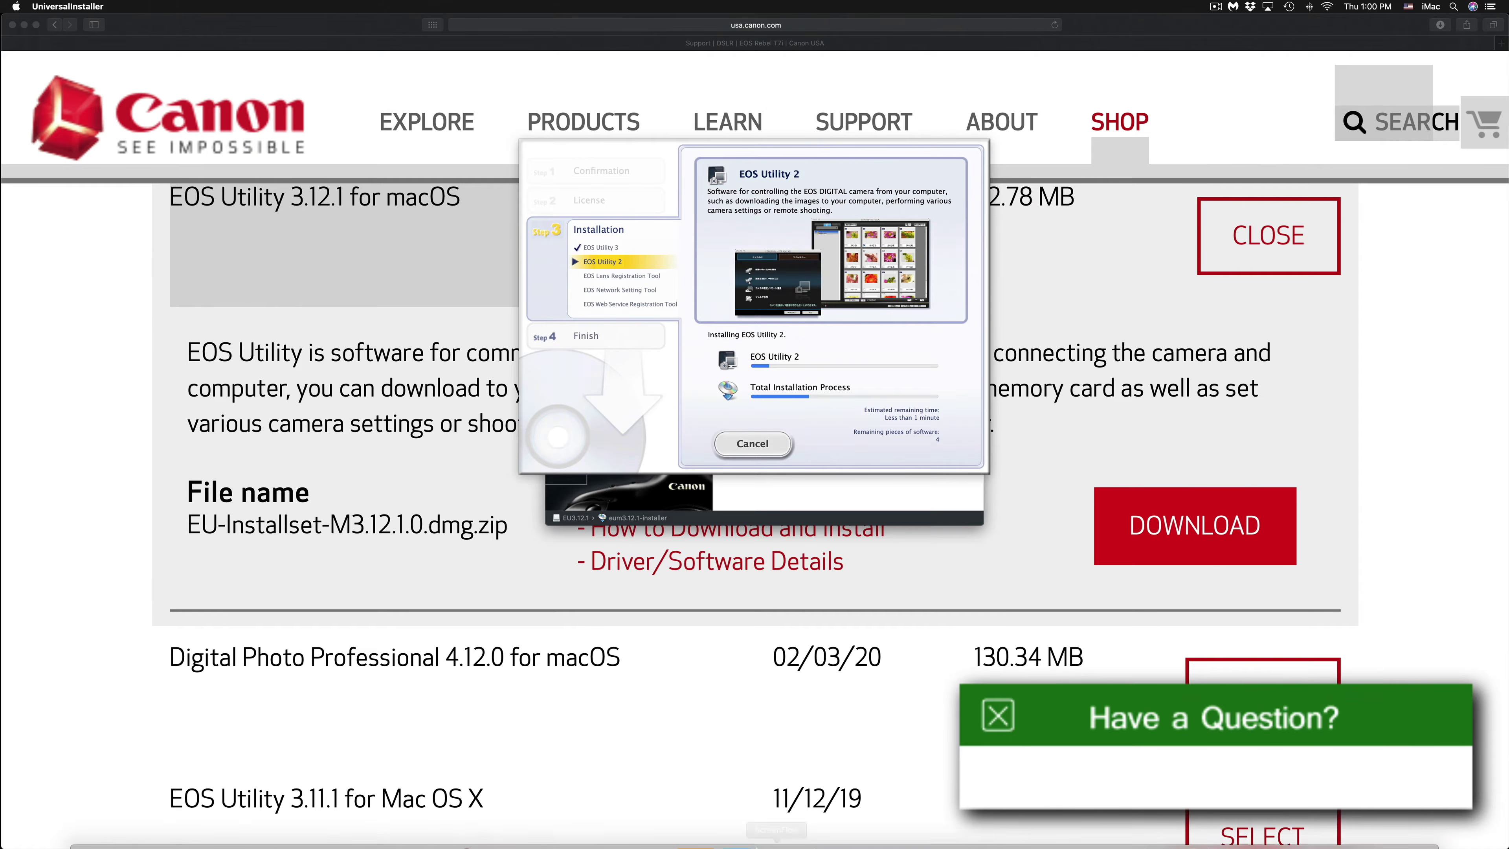
pyautogui.moveTo(927, 838)
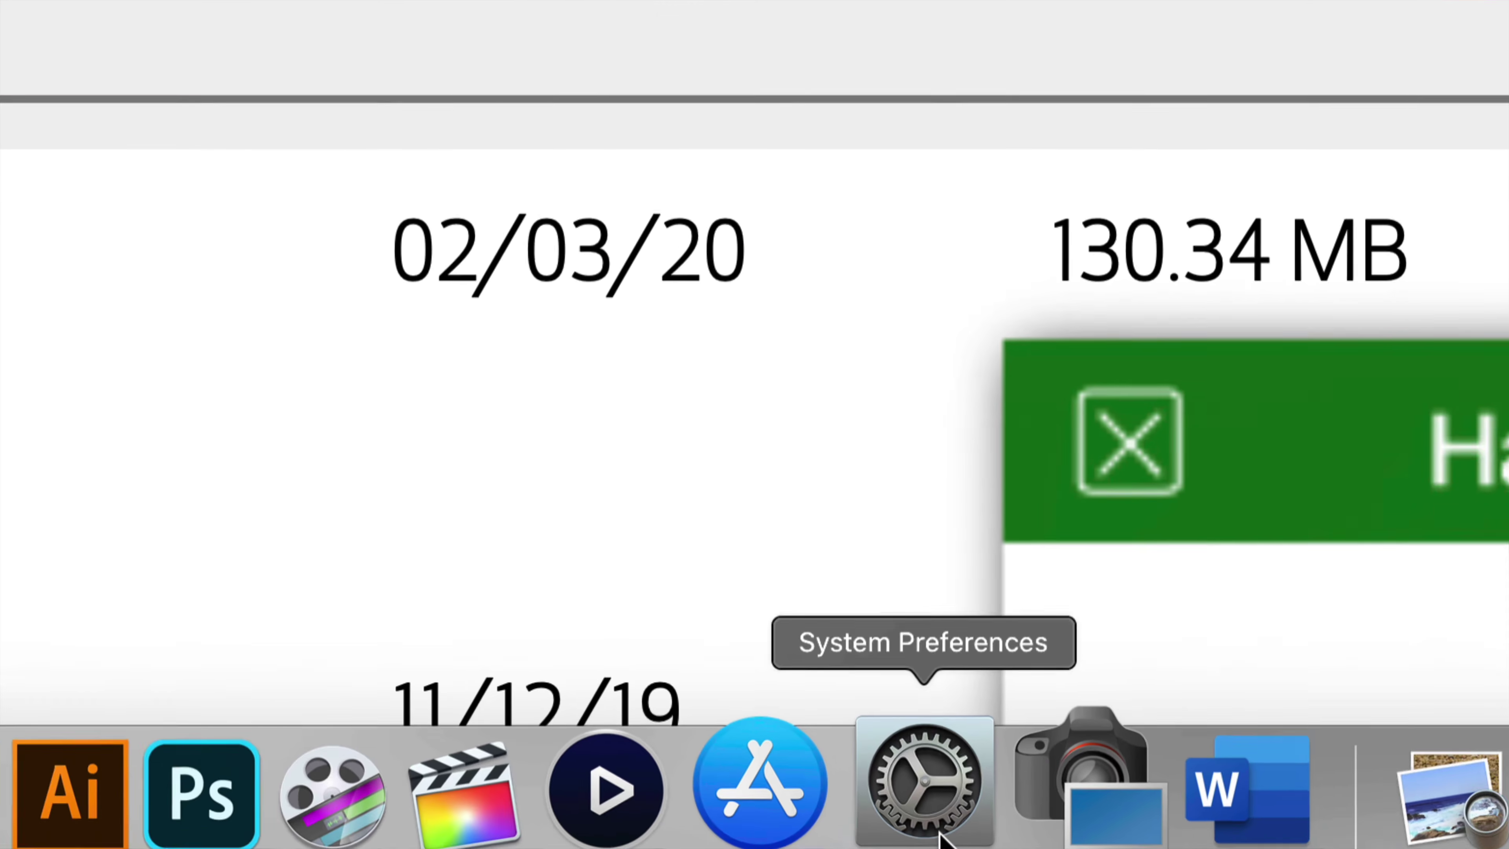
# Switch to System Preferences, unlock the General settings under Security & Privacy for changes, and close the window.
pyautogui.click(938, 832)
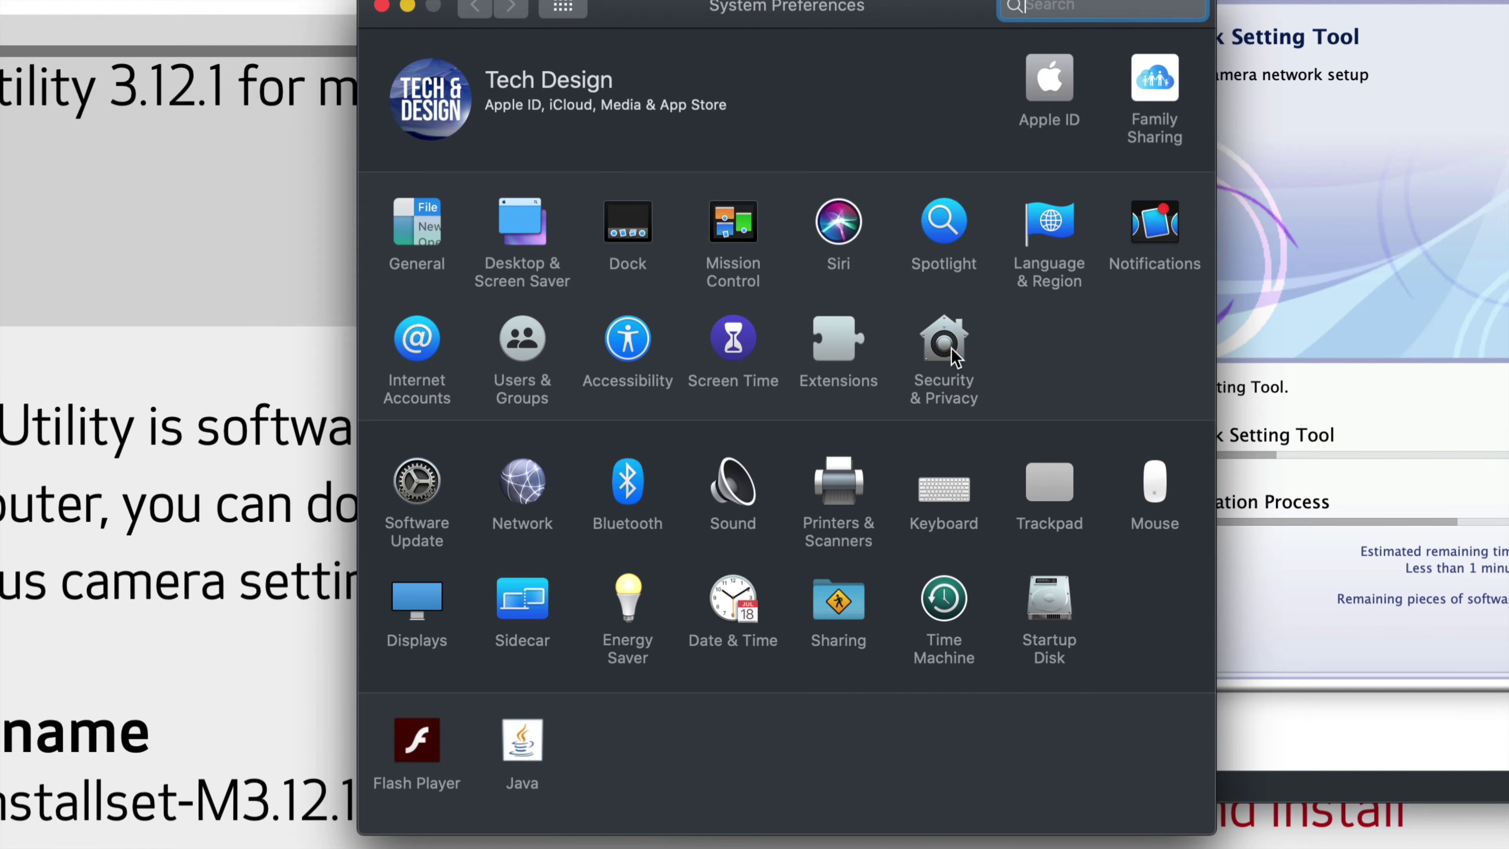
pyautogui.click(948, 345)
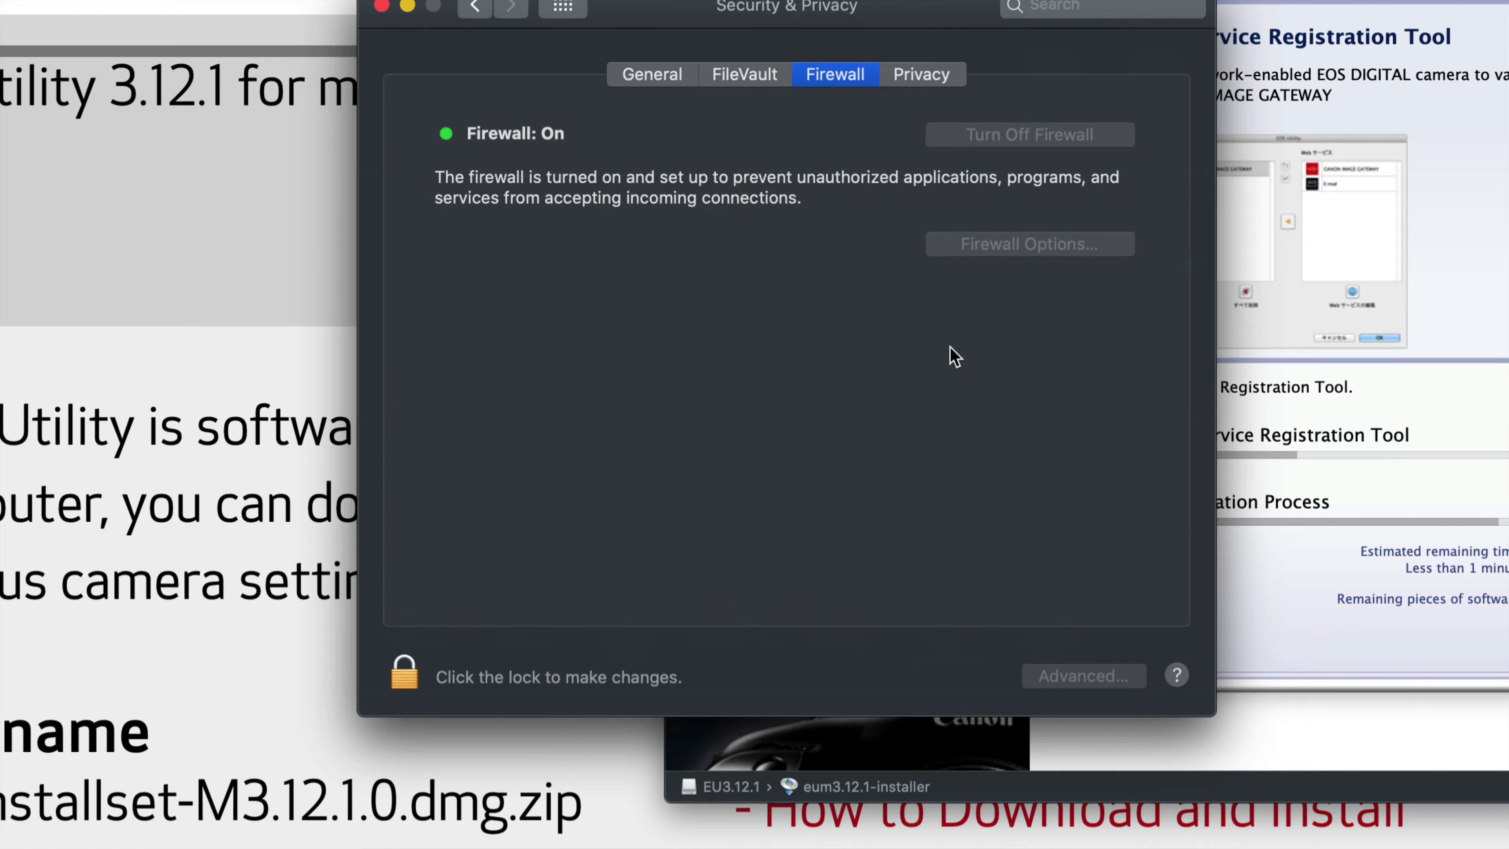
pyautogui.click(652, 75)
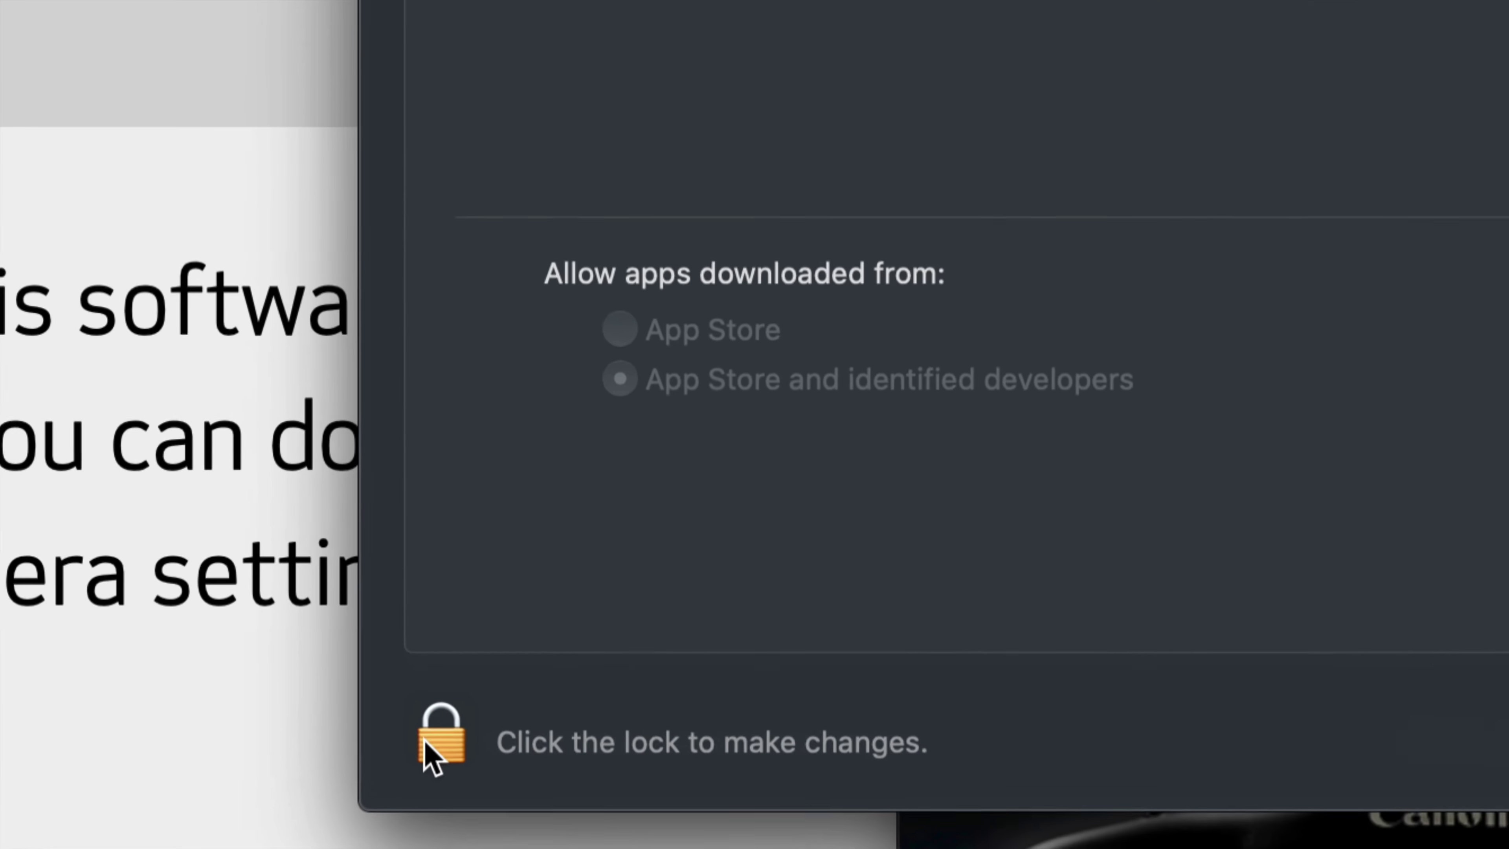
pyautogui.click(429, 741)
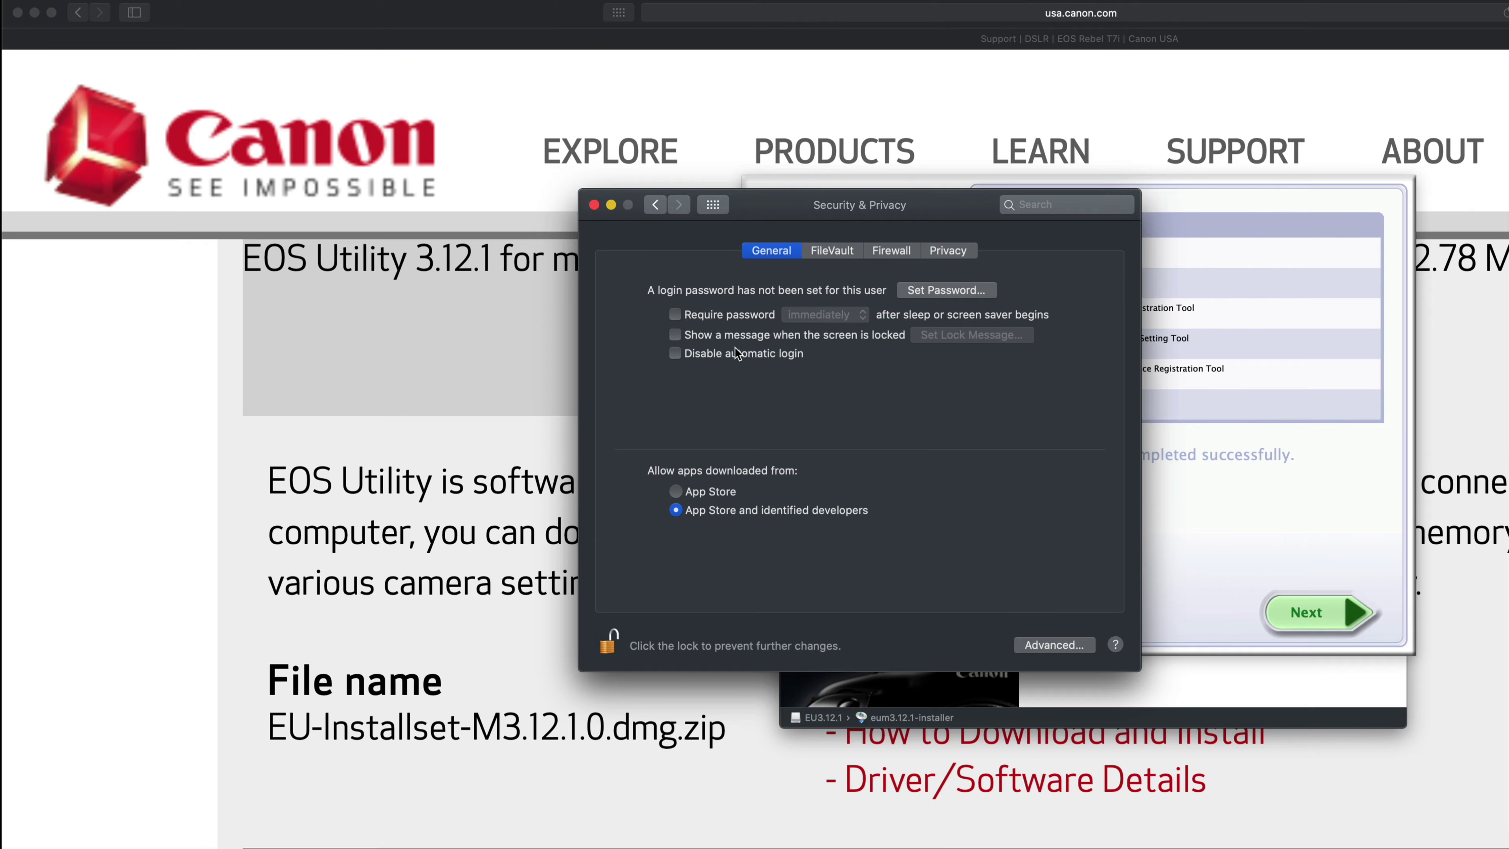
pyautogui.click(594, 204)
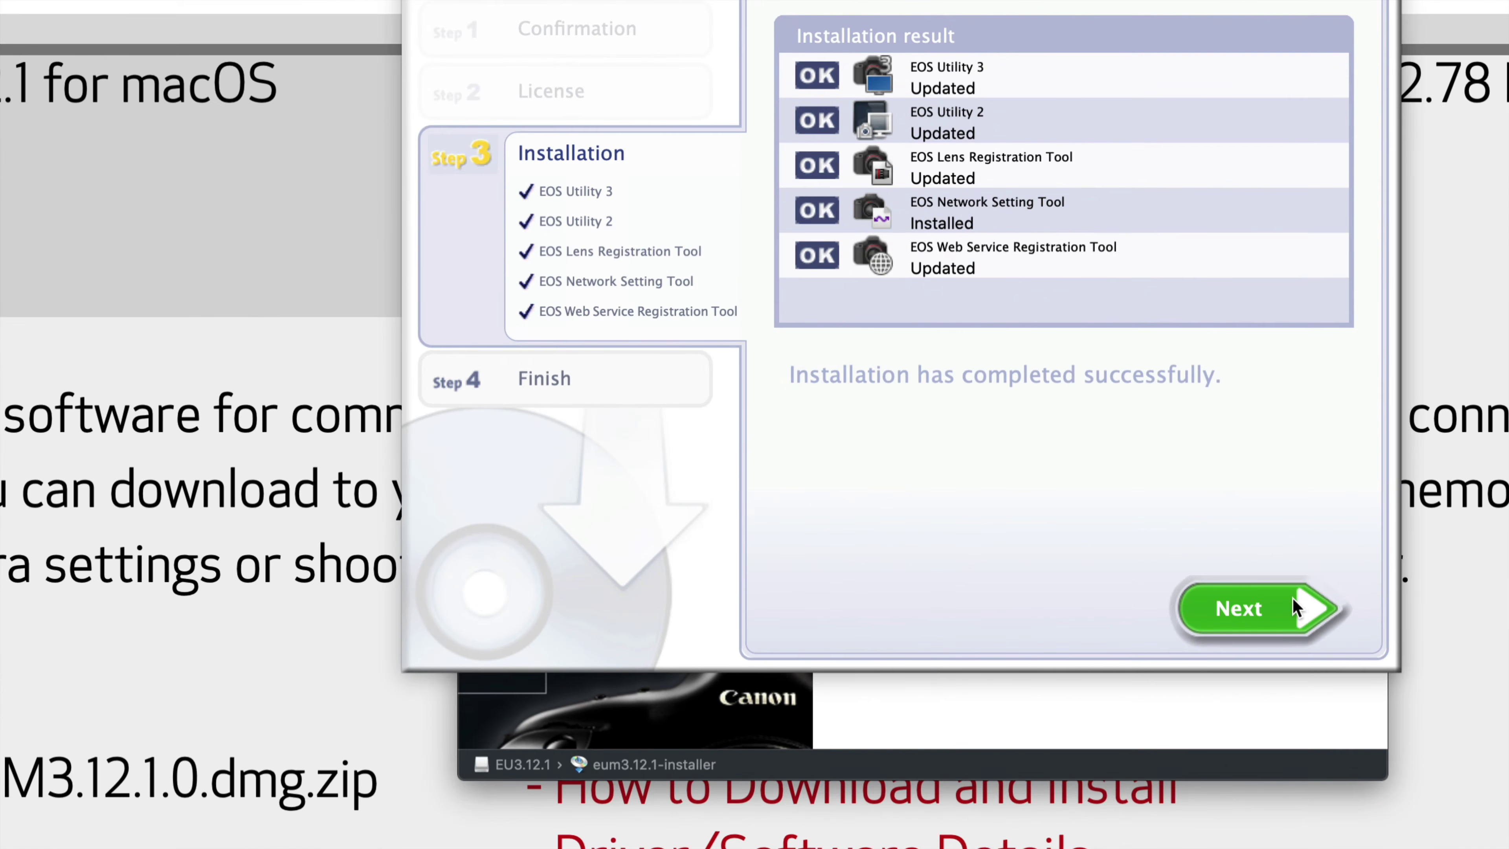
# Finish the EOS Utility installer and close the EU3.12.1 disk image window.
pyautogui.click(1312, 611)
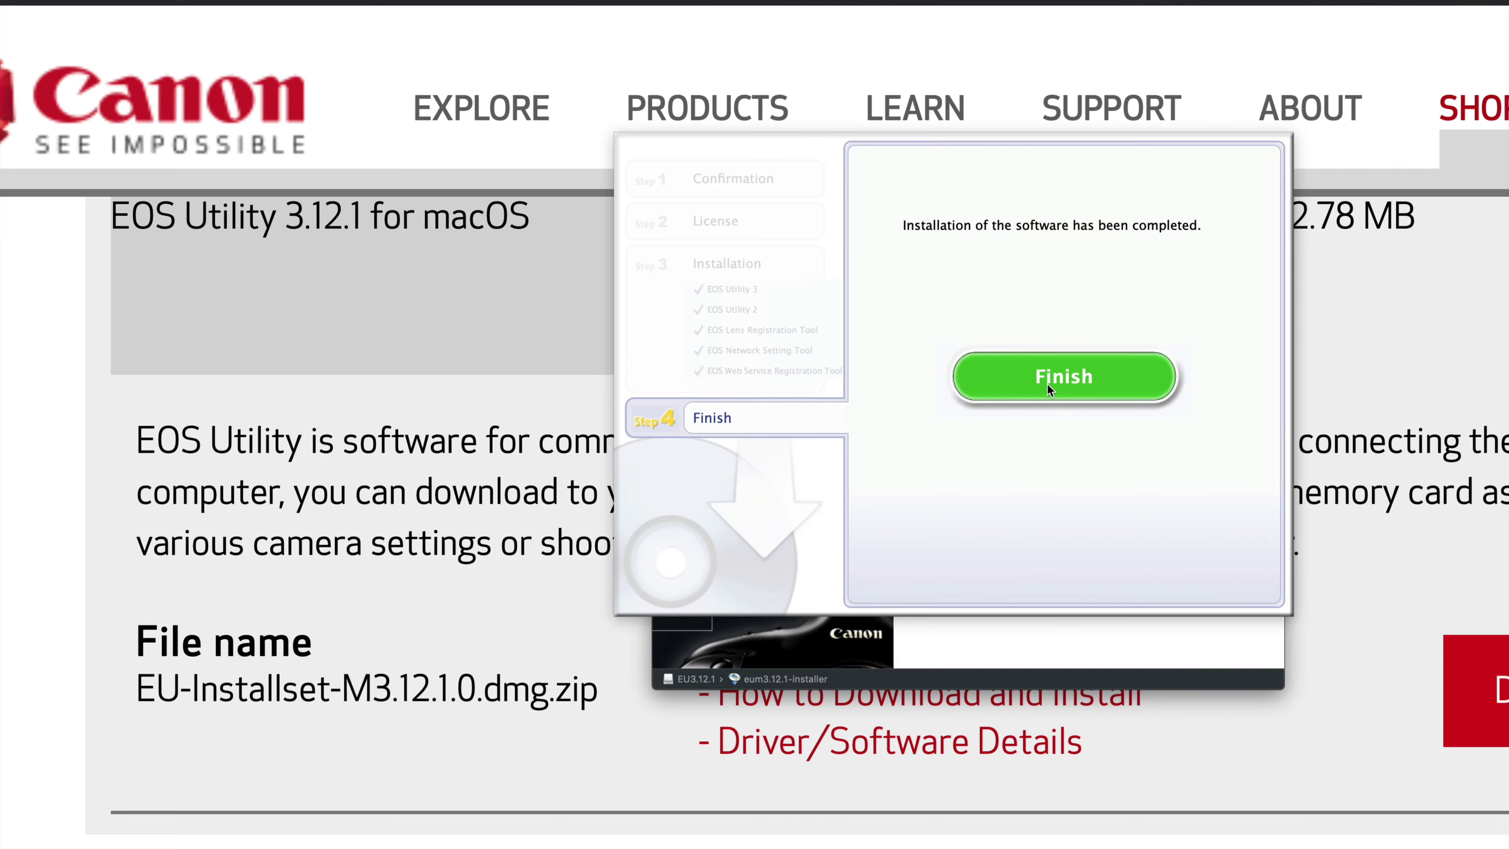
pyautogui.click(1063, 319)
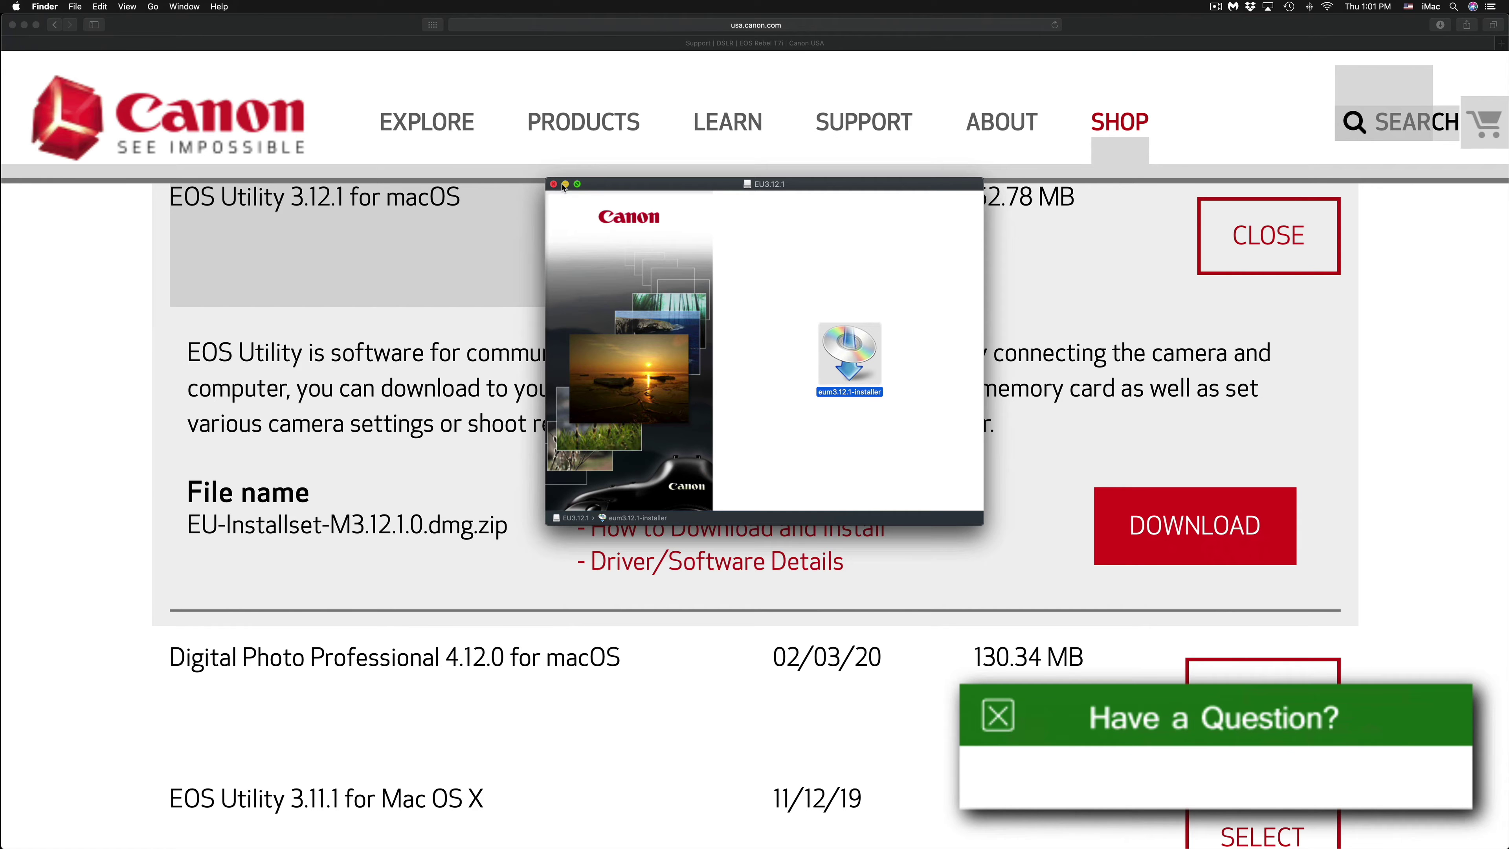
pyautogui.click(553, 185)
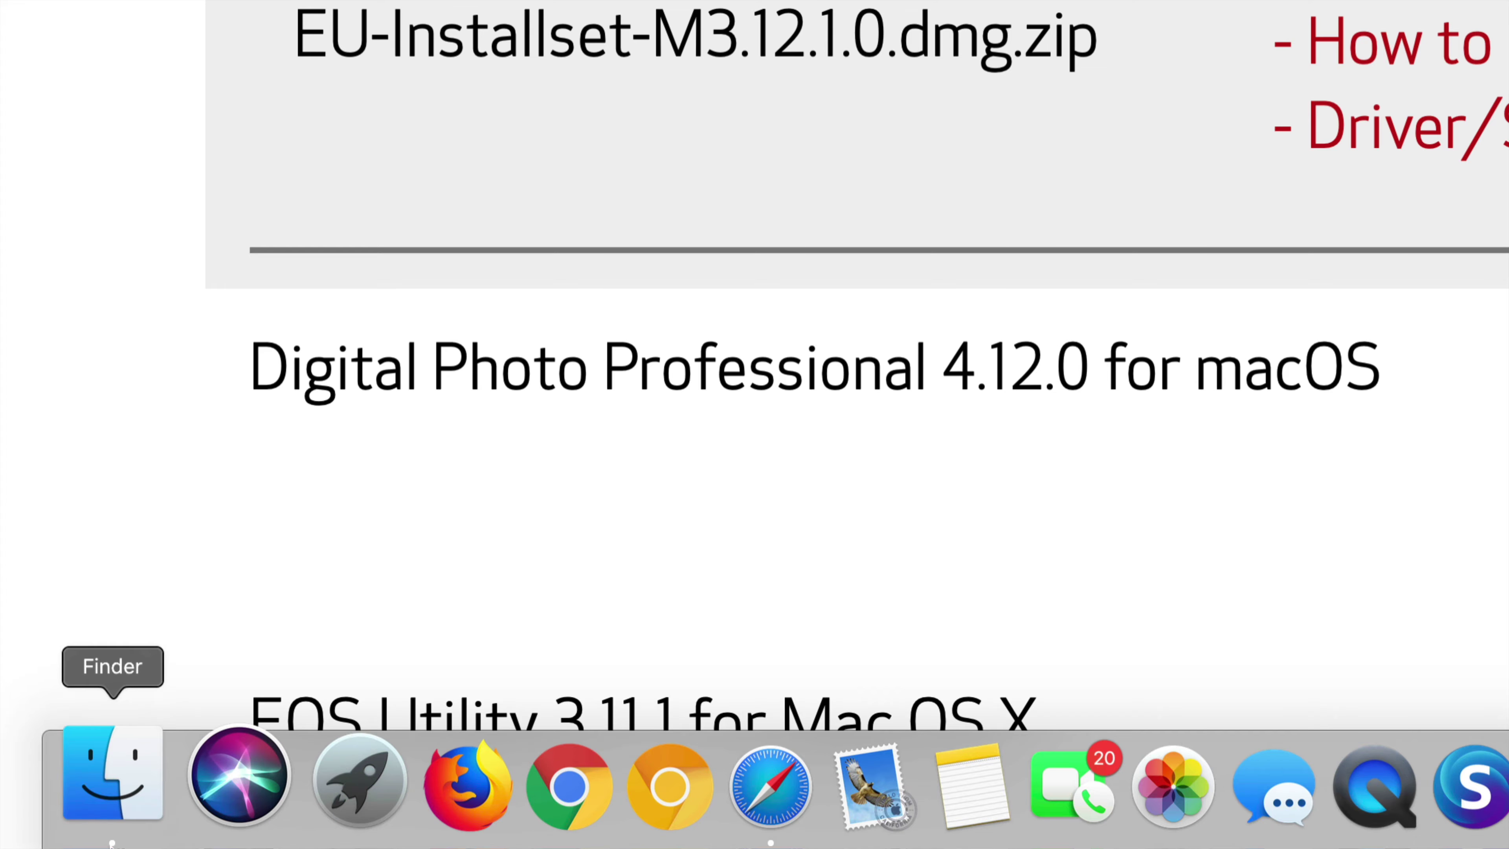
# Switch to Finder and open the EOS Utility folder inside Canon Utilities in Applications.
pyautogui.click(113, 800)
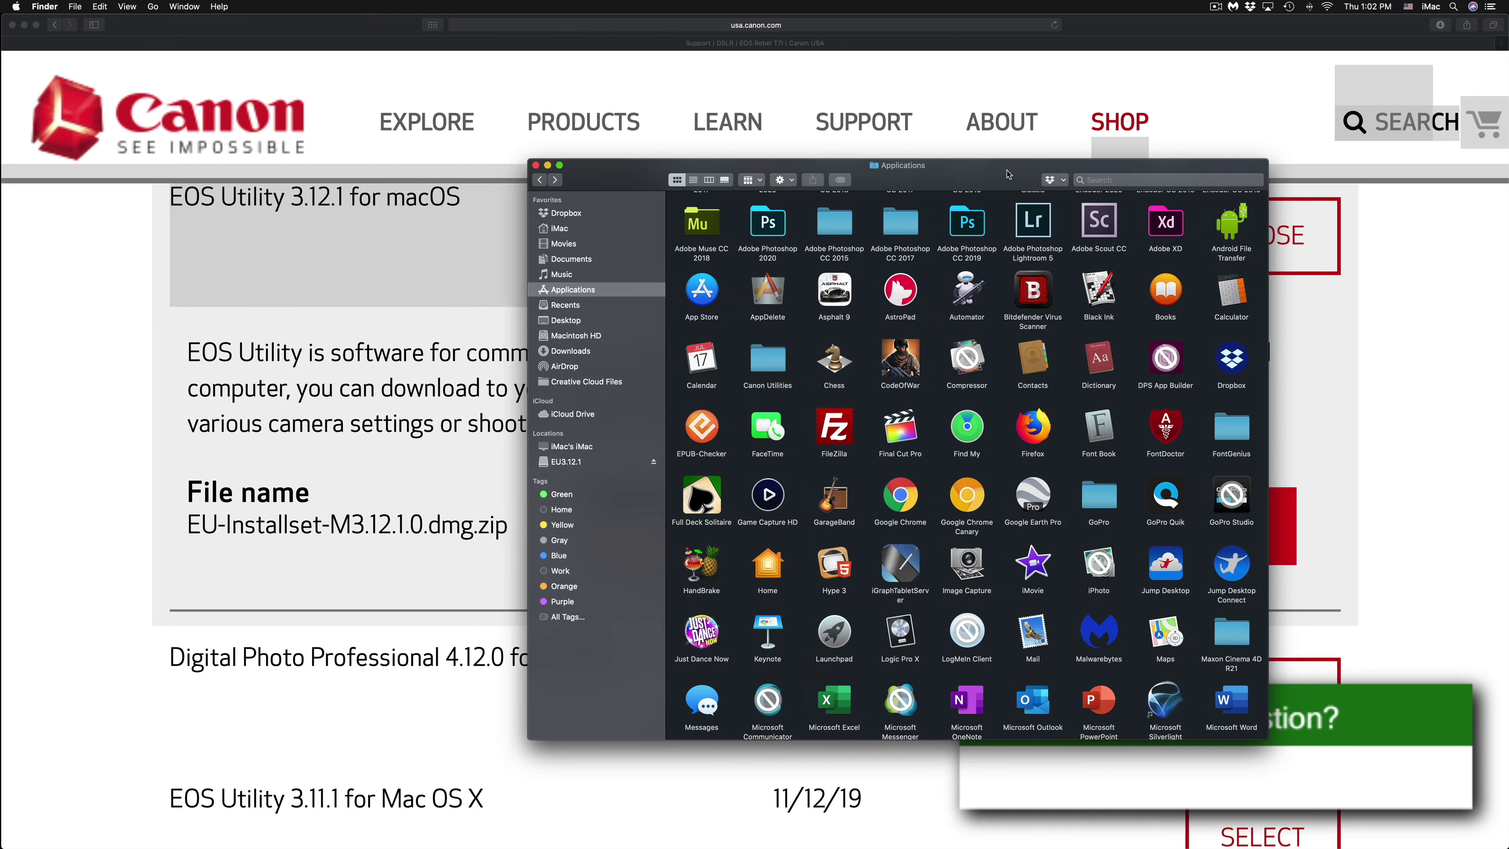
pyautogui.moveTo(1008, 174); pyautogui.dragTo(872, 179)
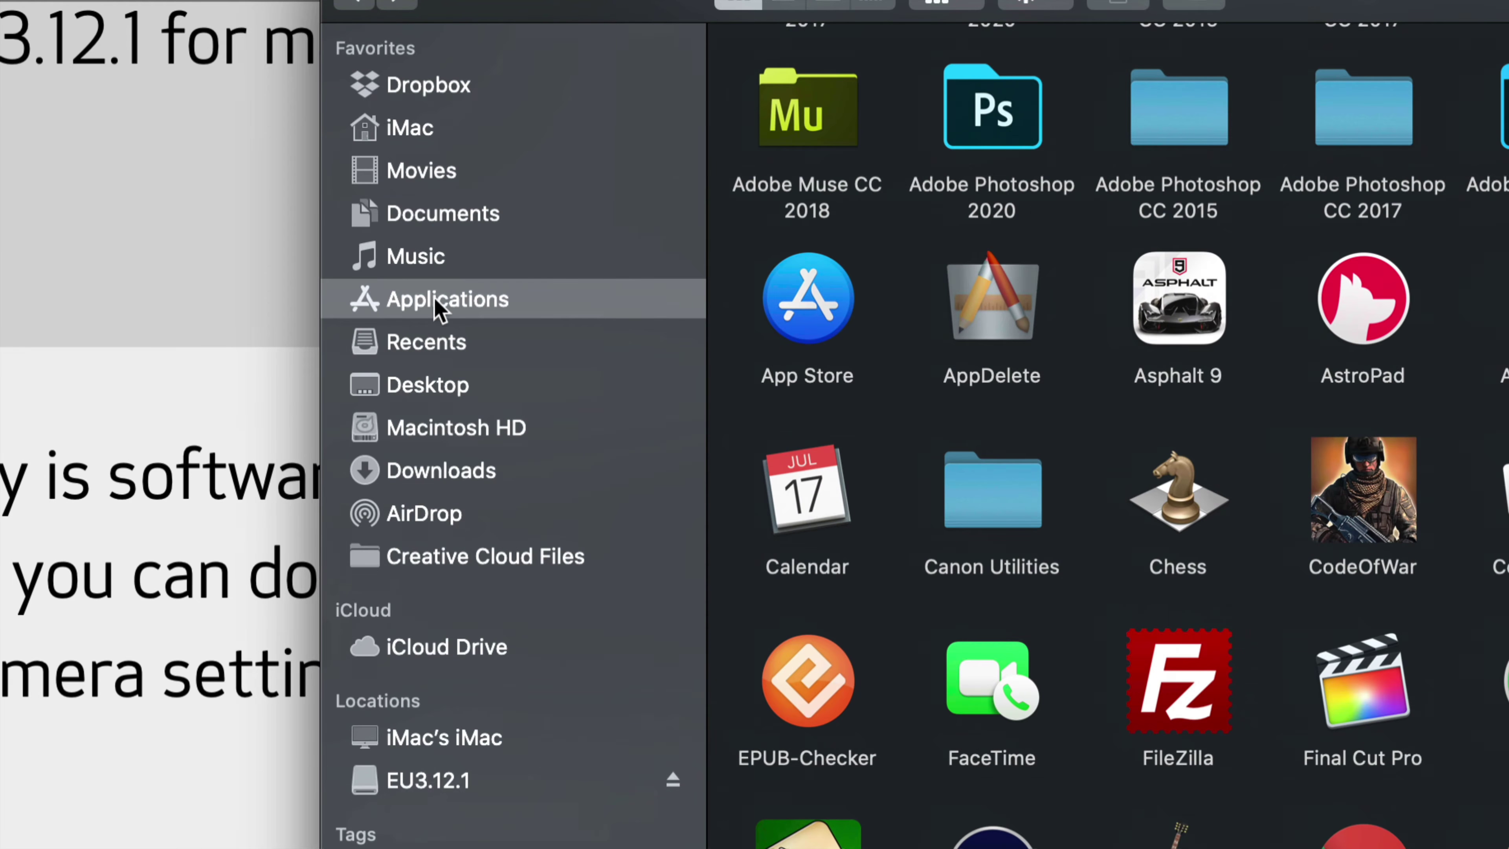
pyautogui.click(1007, 505)
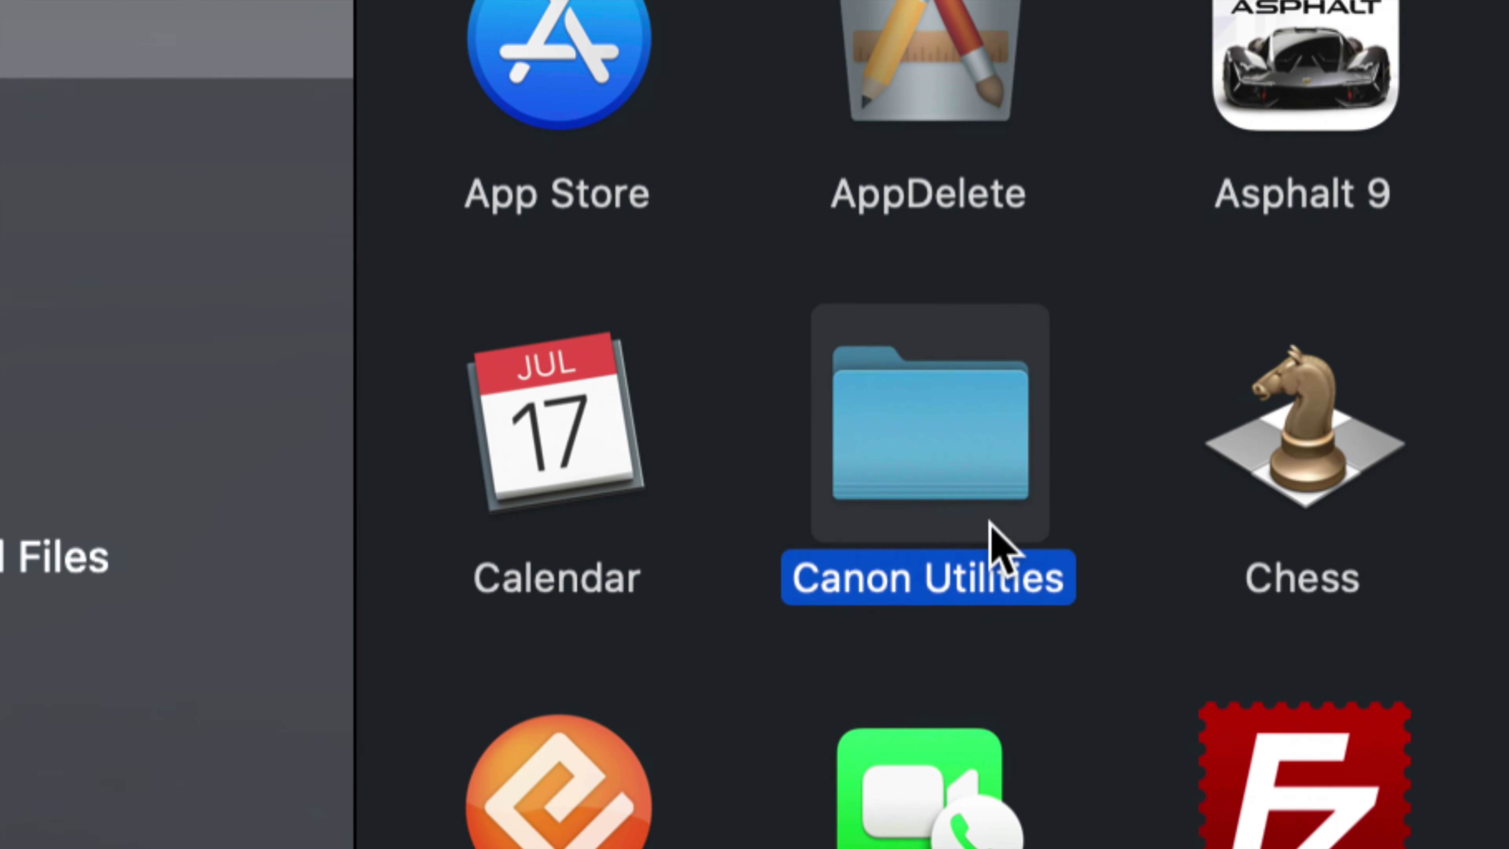
pyautogui.doubleClick(932, 479)
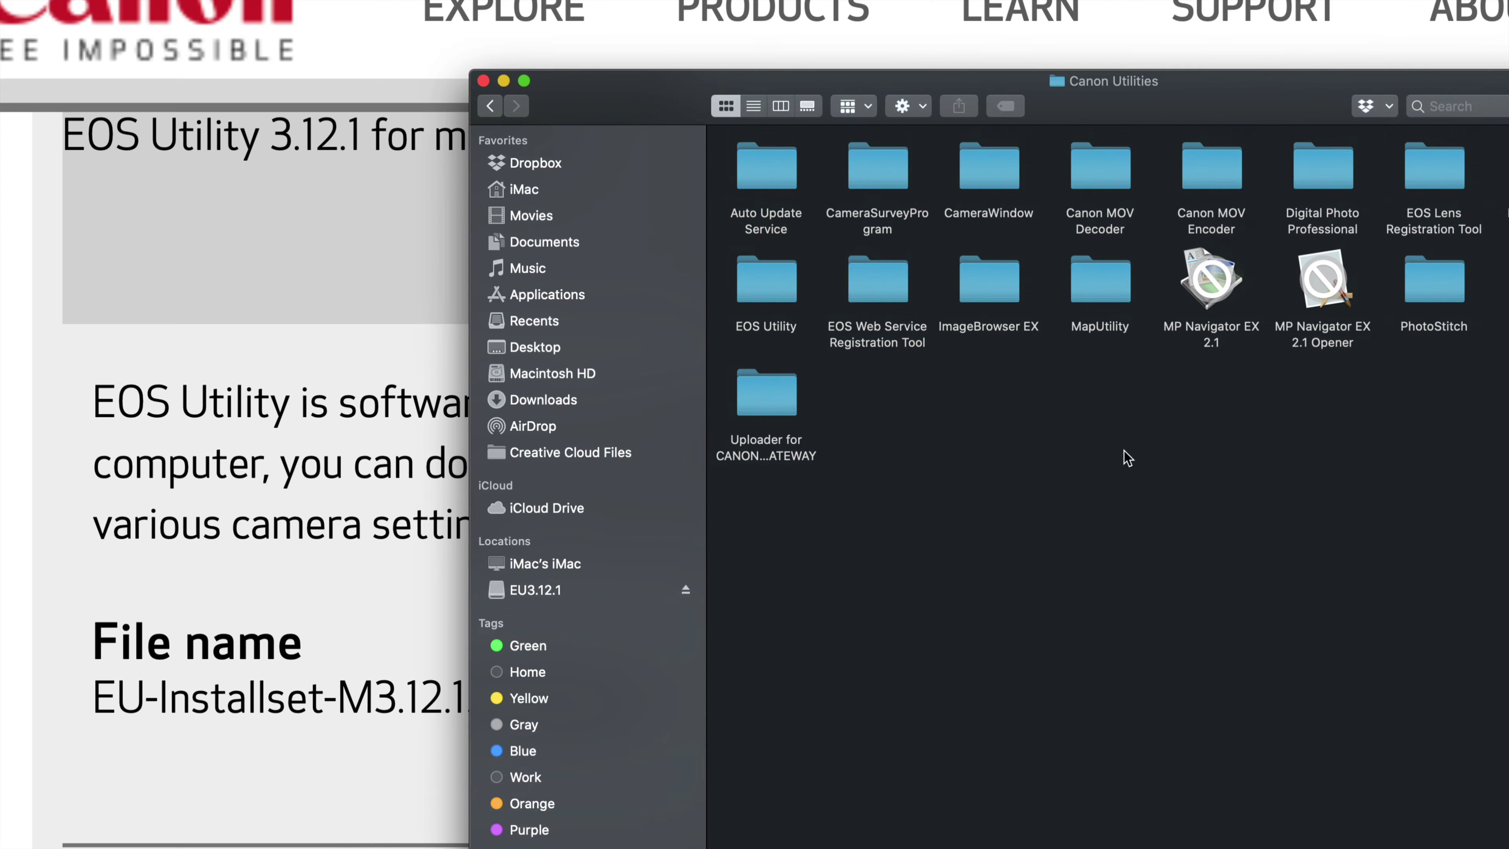
pyautogui.moveTo(1185, 119); pyautogui.dragTo(873, 99)
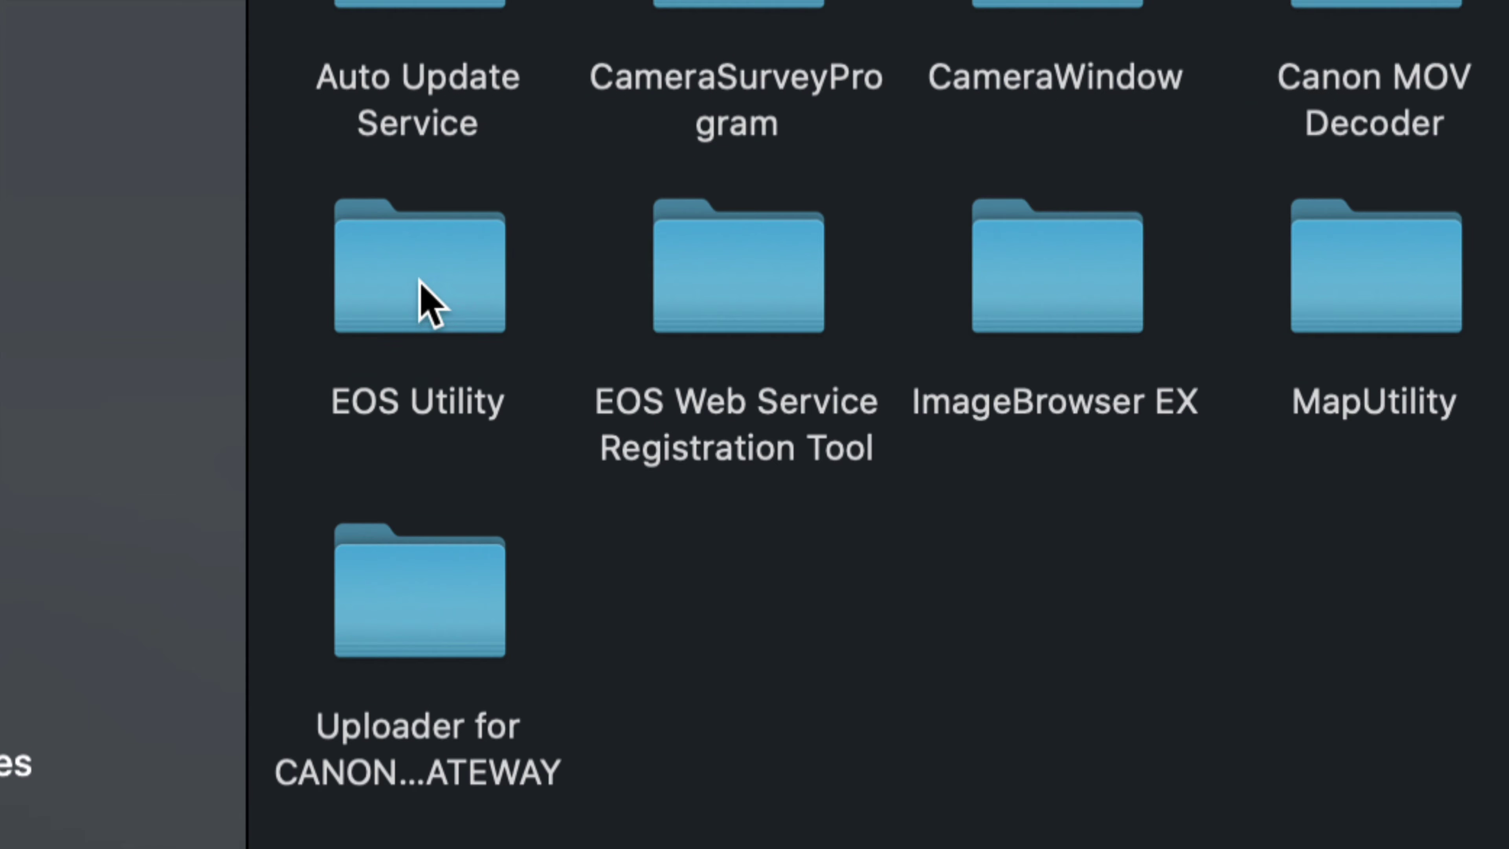
pyautogui.click(435, 279)
pyautogui.doubleClick(419, 280)
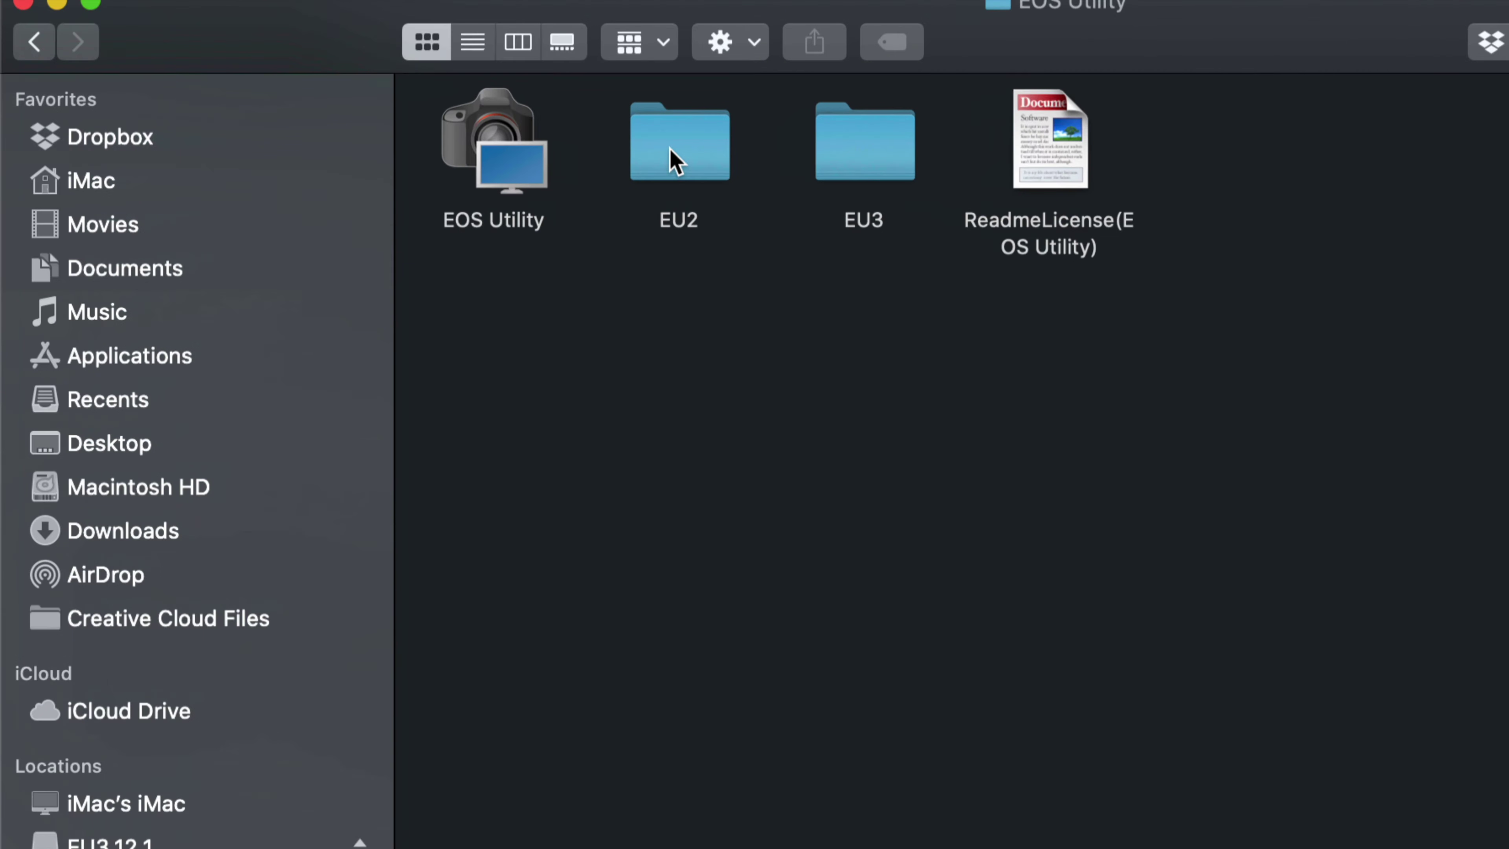
# Look inside the EU2 folder, return to EOS Utility, and locate EOS Utility 3 in the EU3 folder.
pyautogui.doubleClick(672, 155)
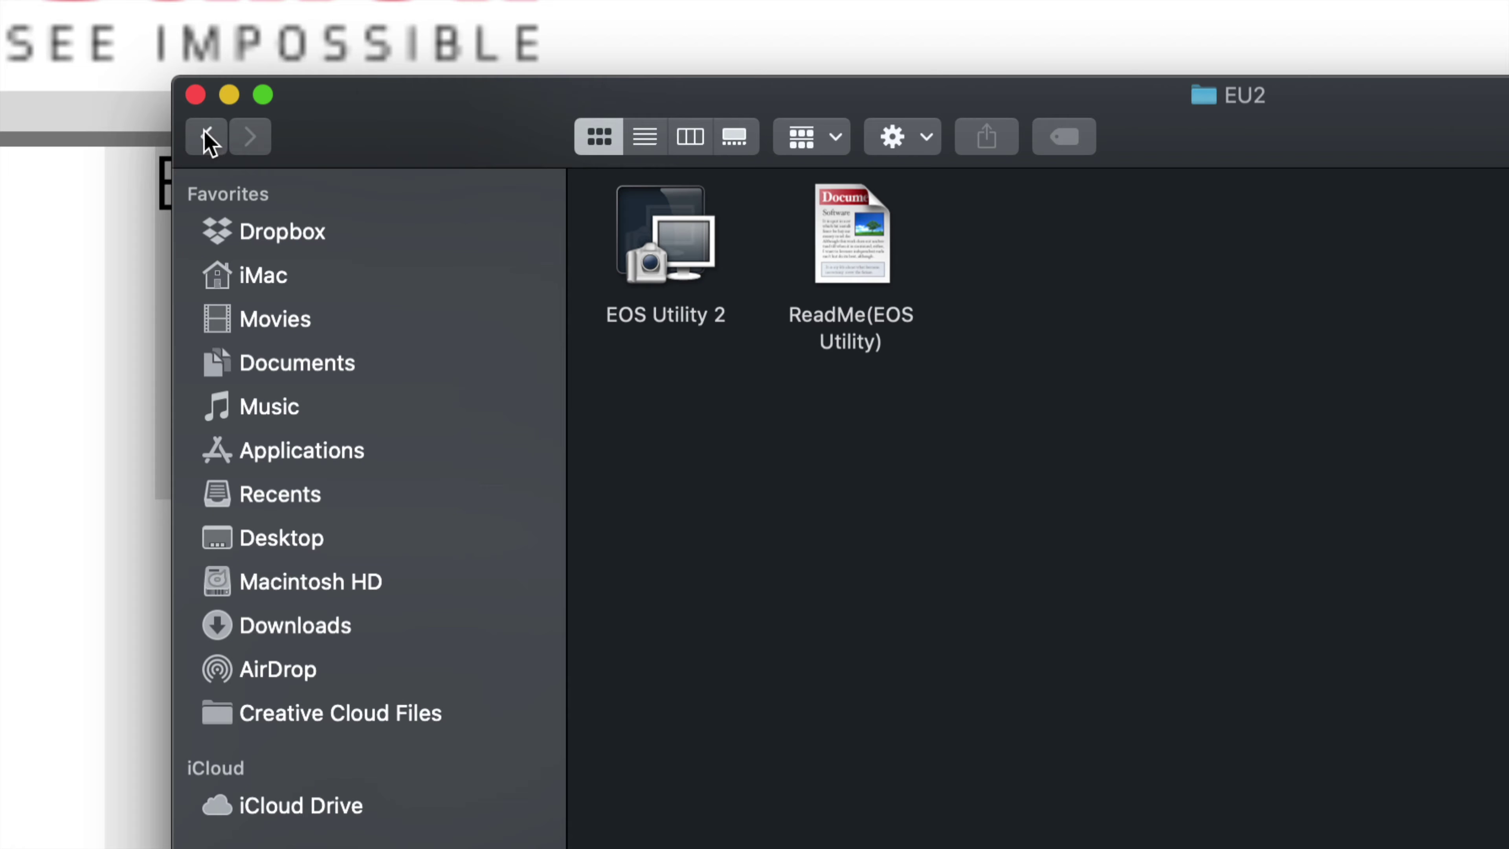
pyautogui.click(46, 40)
pyautogui.doubleClick(1014, 247)
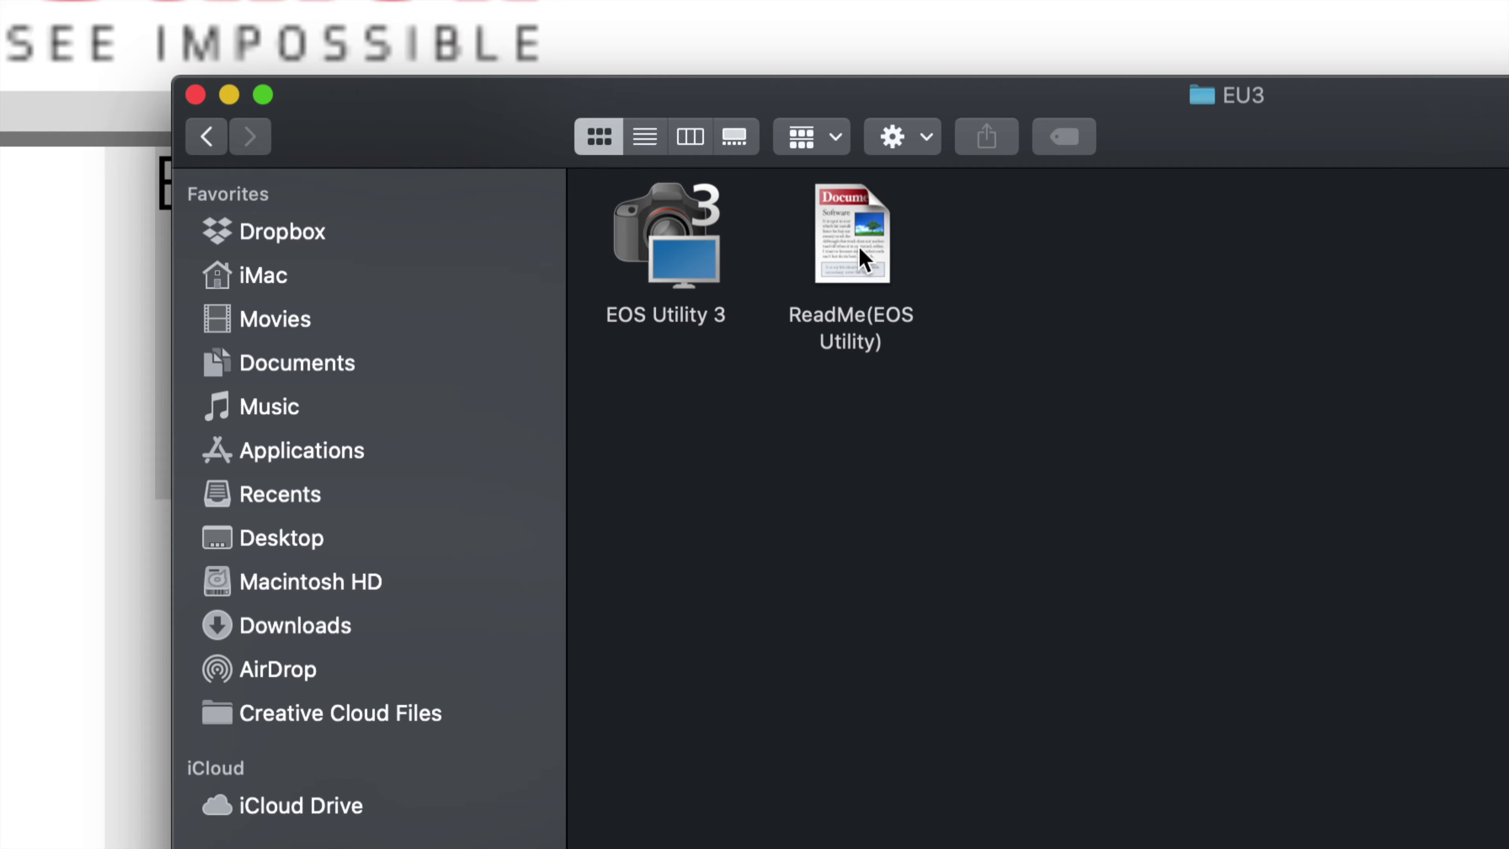
pyautogui.click(698, 259)
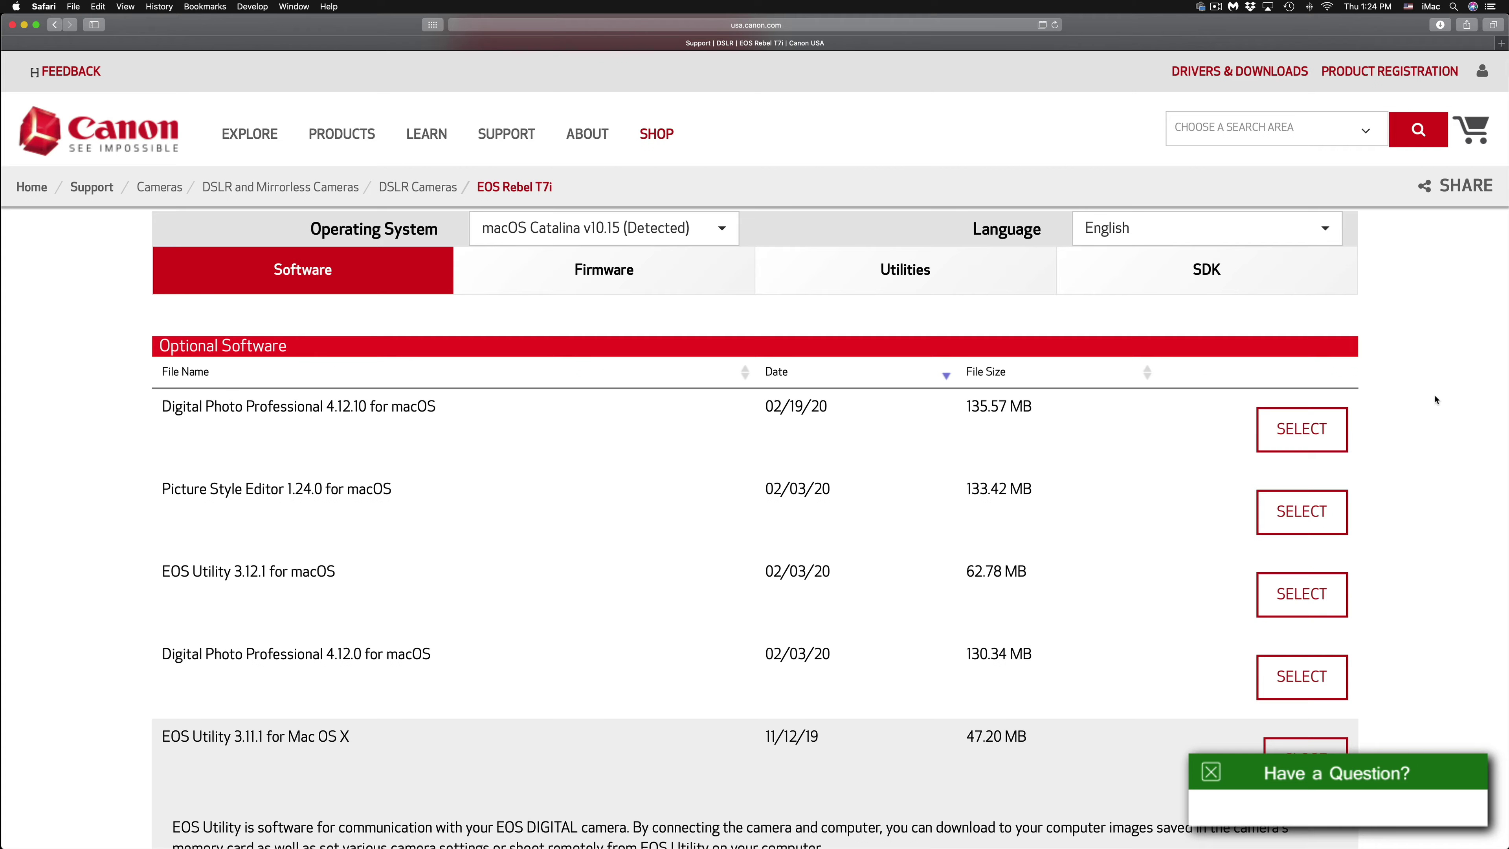
# Bring up the EOS_DIGITAL memory card in Finder, check its MISC folder, and return to the card's top level.
pyautogui.moveTo(475, 844)
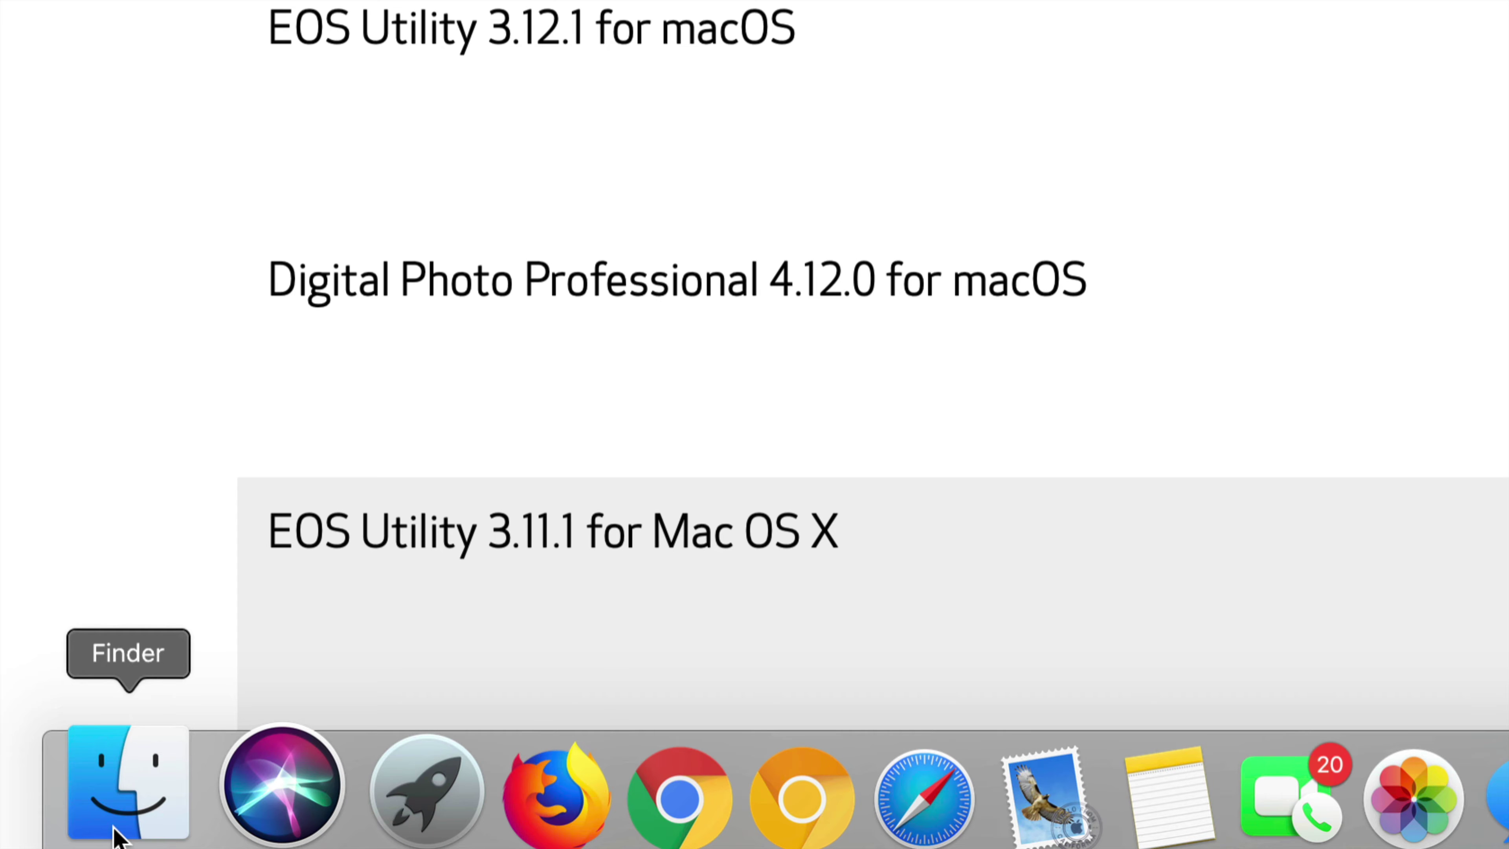
pyautogui.click(115, 834)
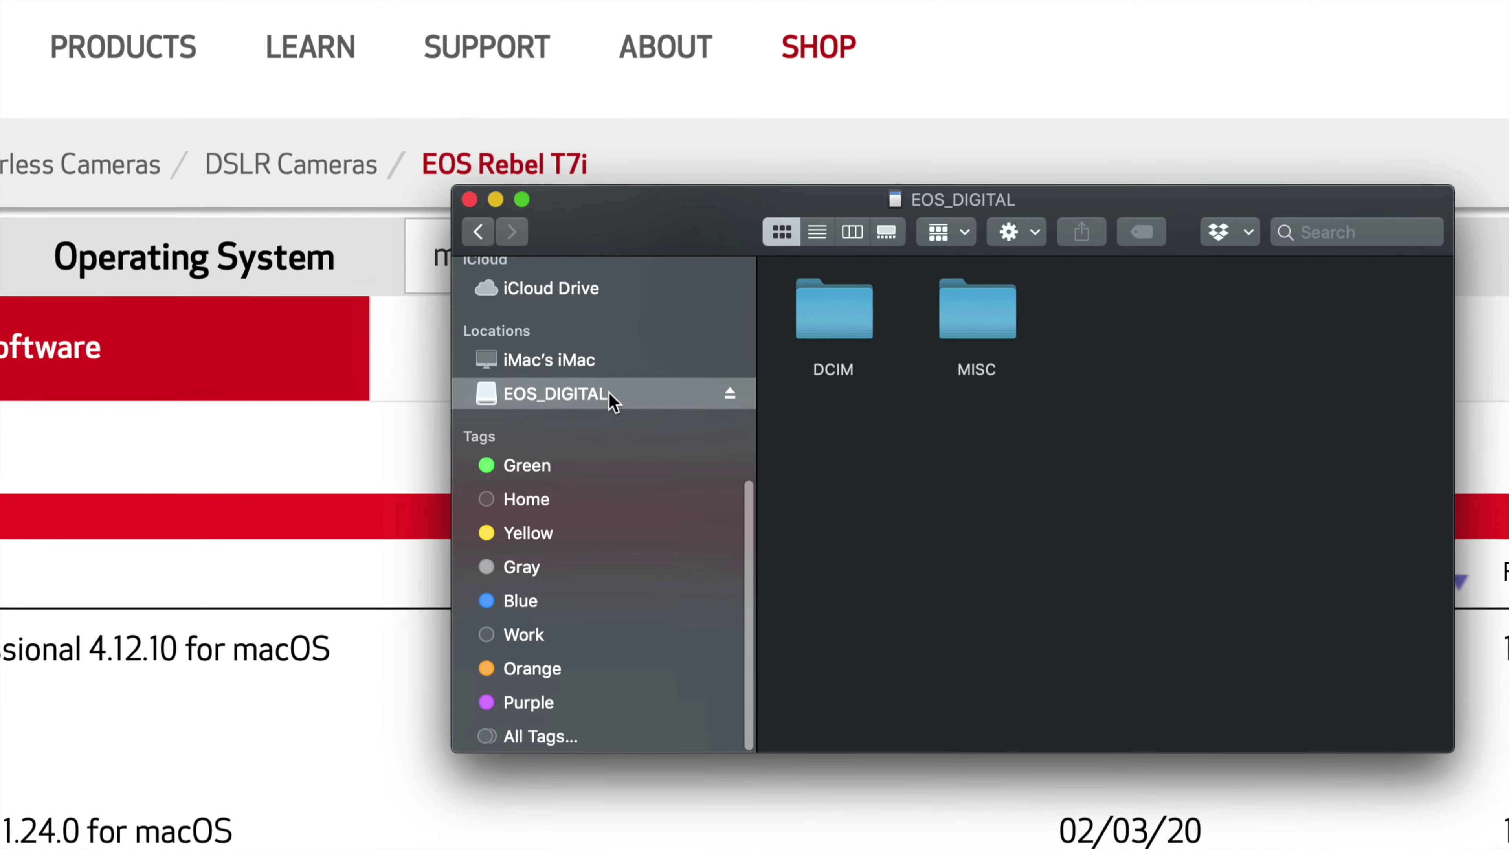
pyautogui.moveTo(1061, 208); pyautogui.dragTo(891, 207)
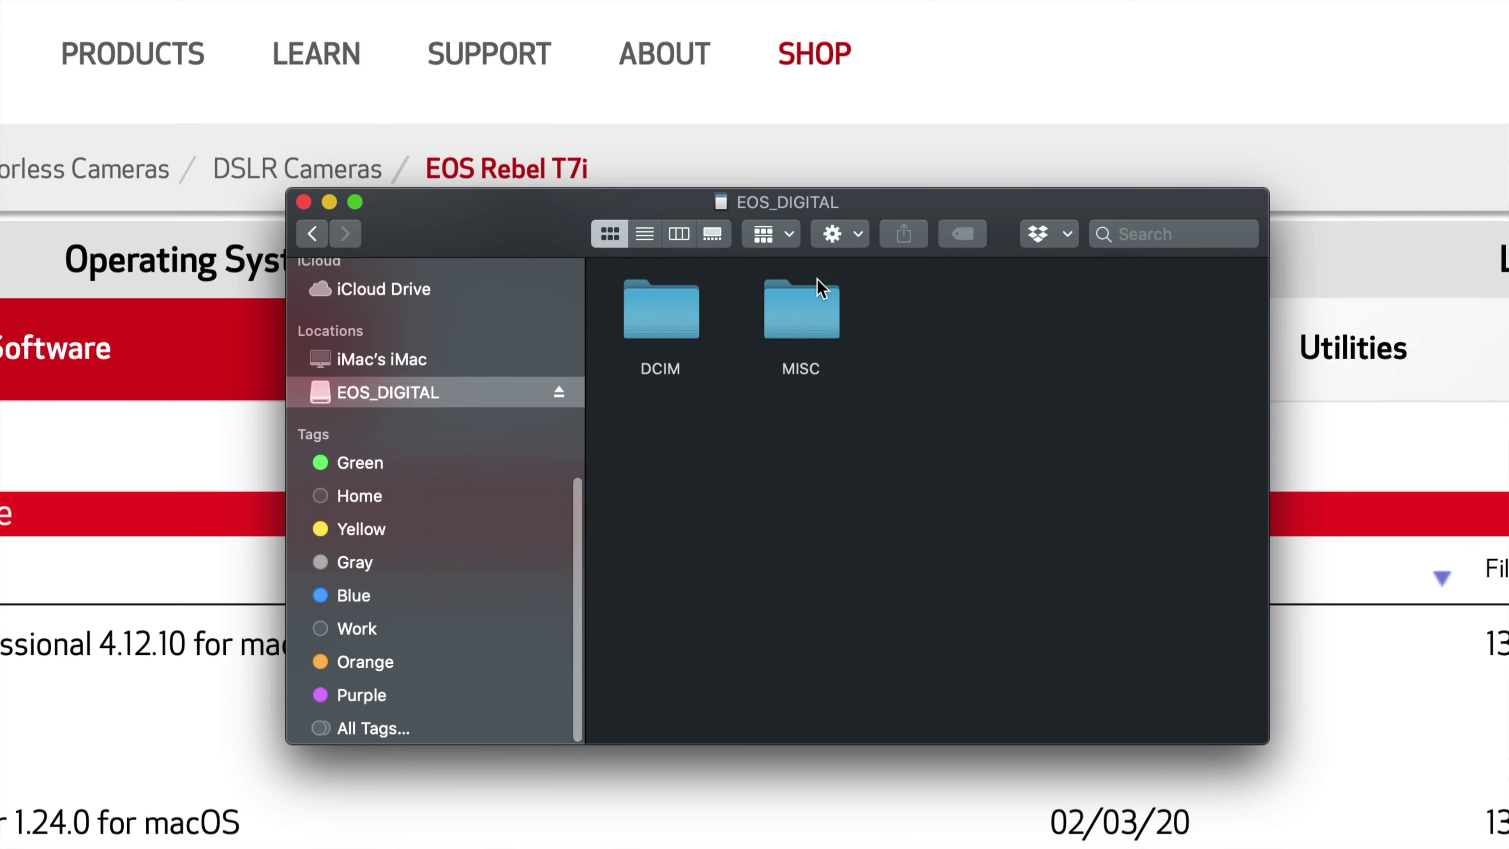
pyautogui.doubleClick(800, 308)
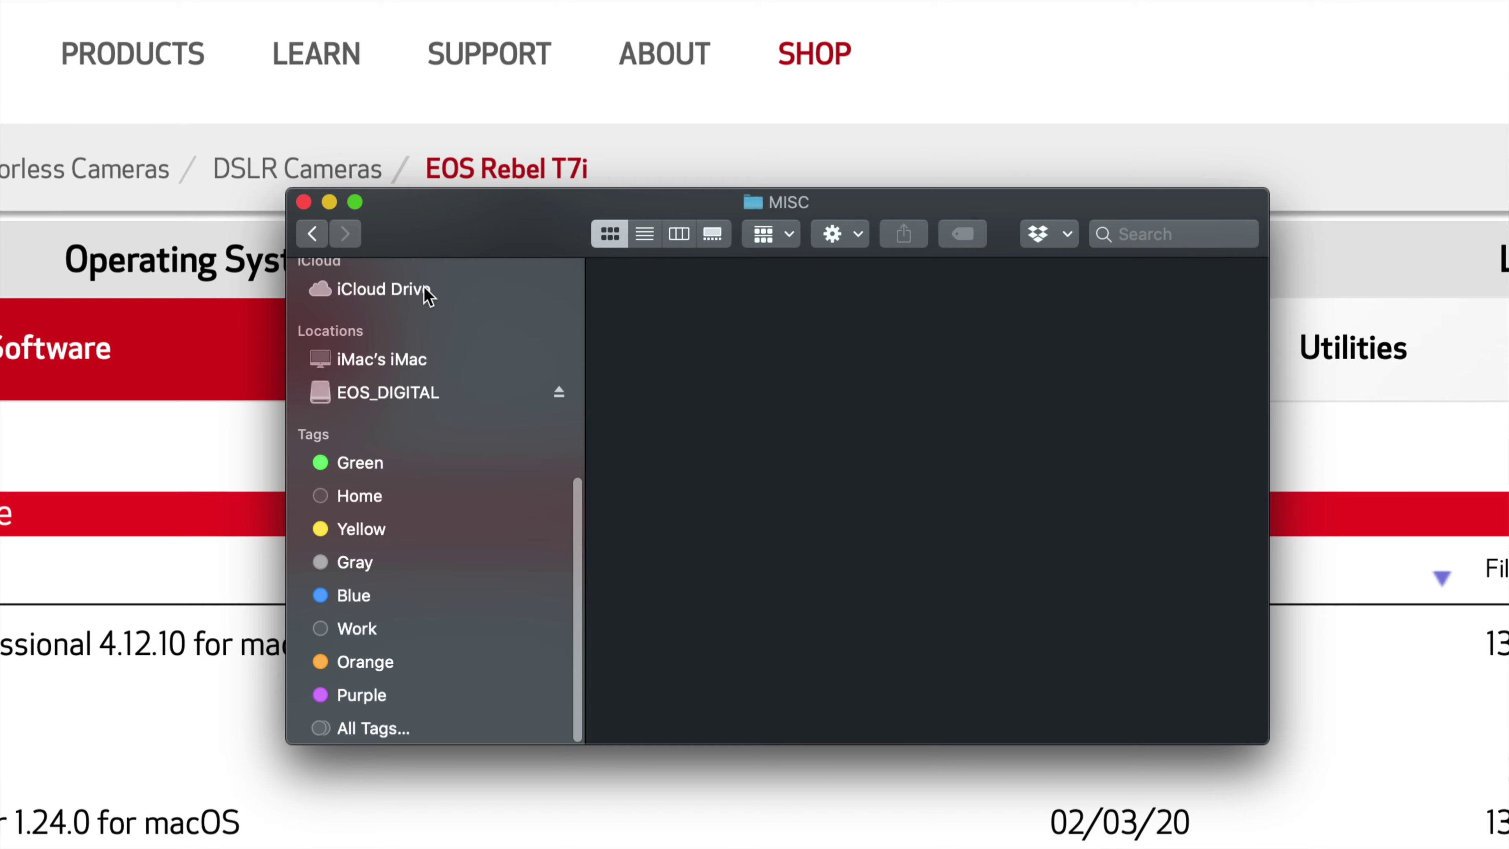
pyautogui.click(313, 237)
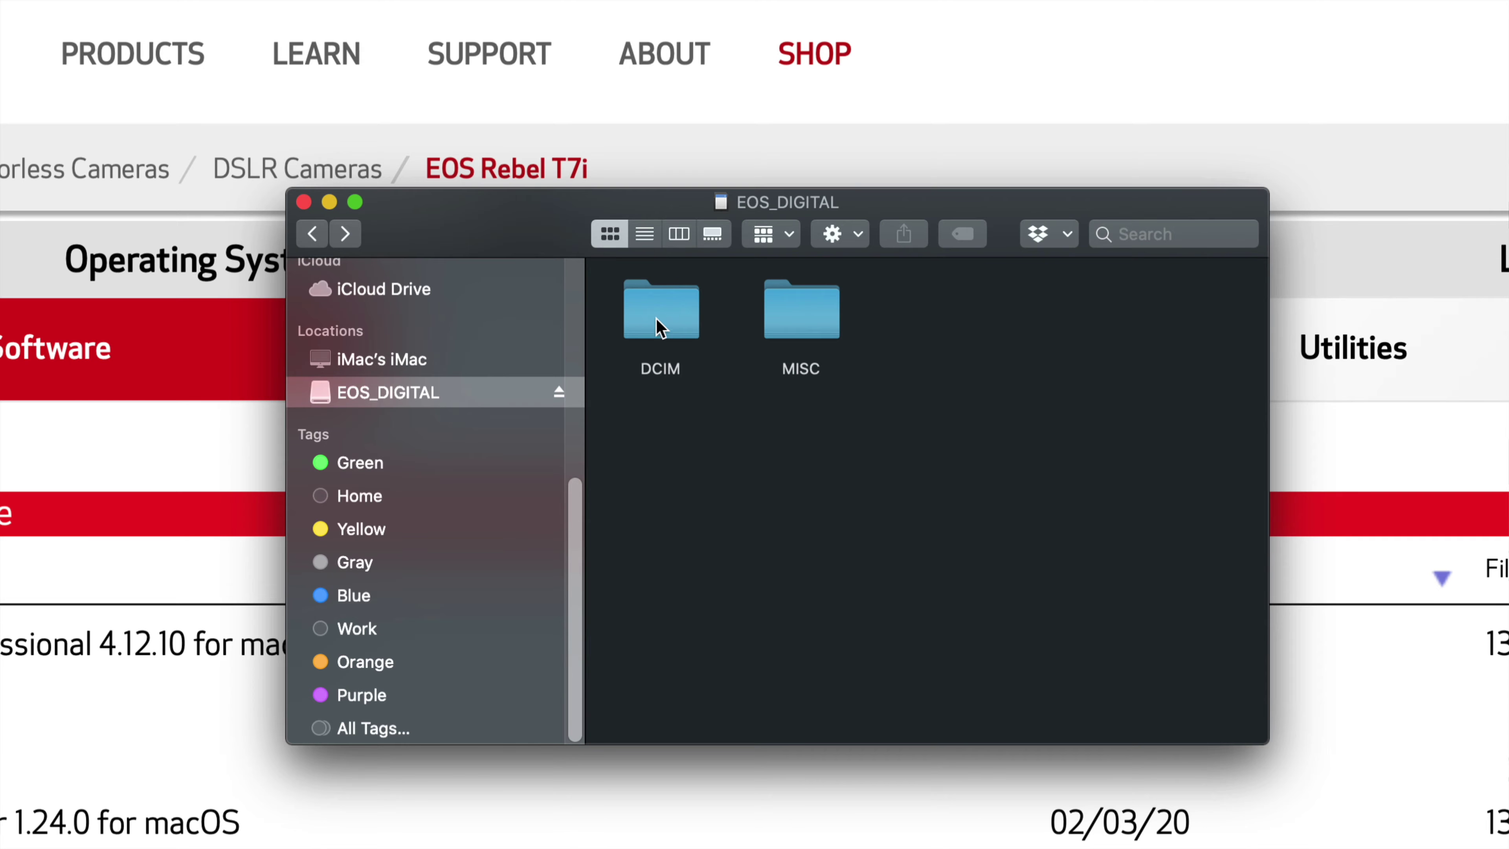
# Open the card's DCIM folder and browse the CR2 pictures in its 100CANON subfolder.
pyautogui.click(670, 320)
pyautogui.doubleClick(669, 320)
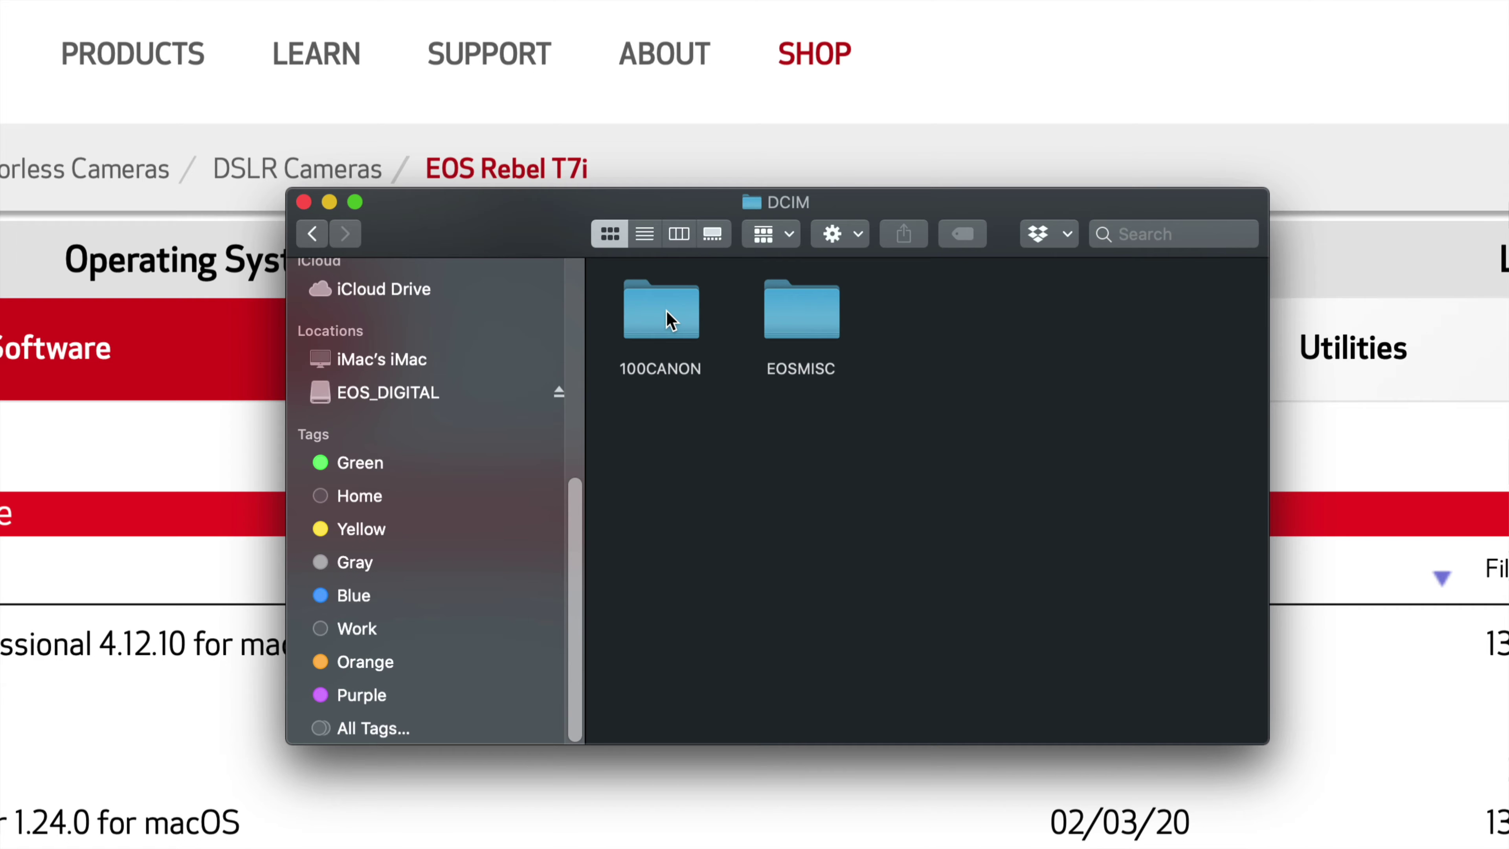
pyautogui.doubleClick(670, 320)
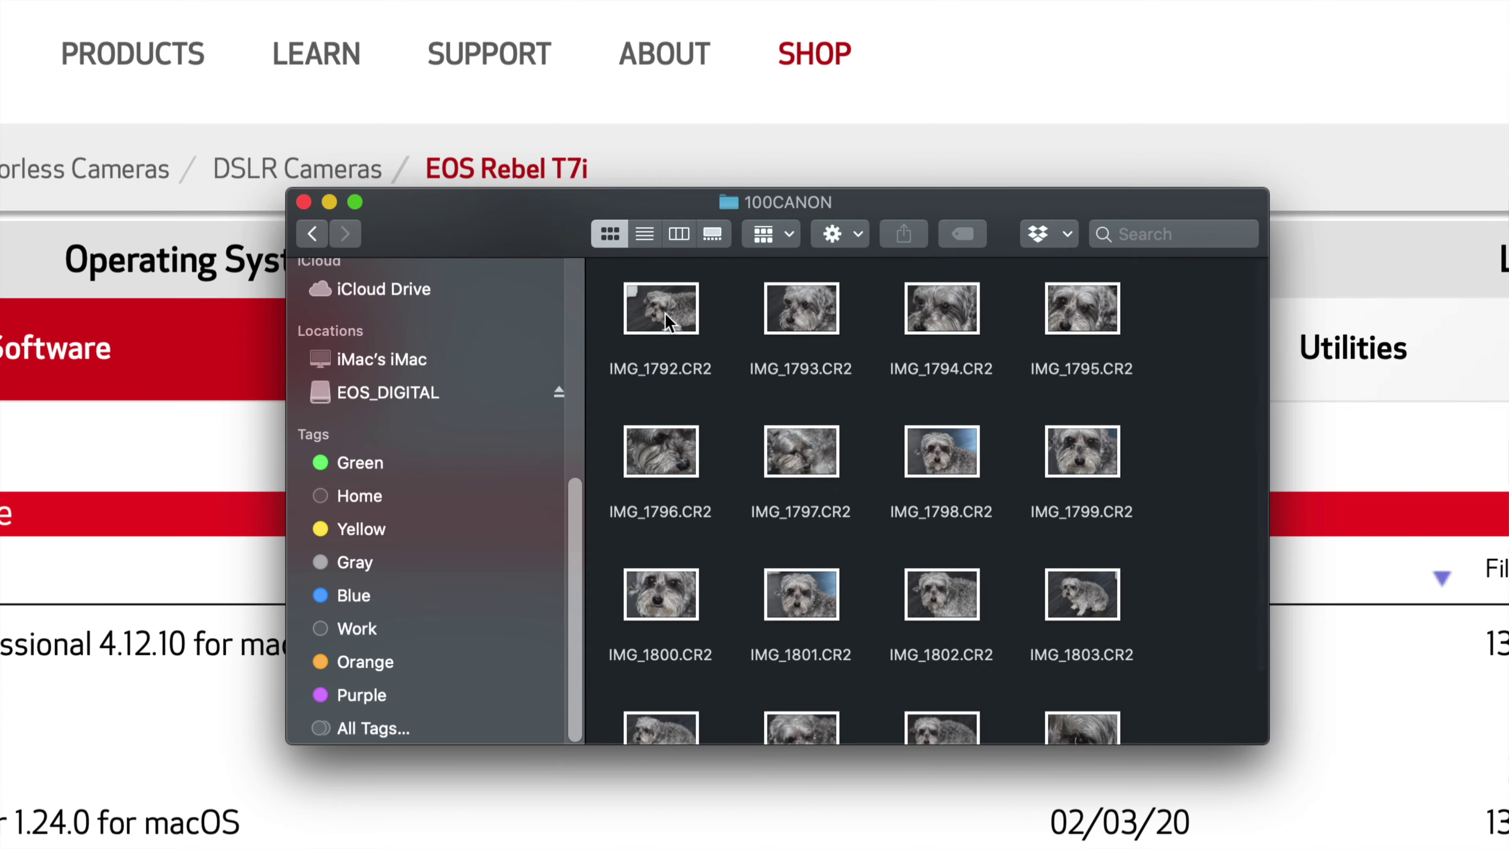
pyautogui.scroll(-3, 930, 422)
pyautogui.scroll(4, 933, 438)
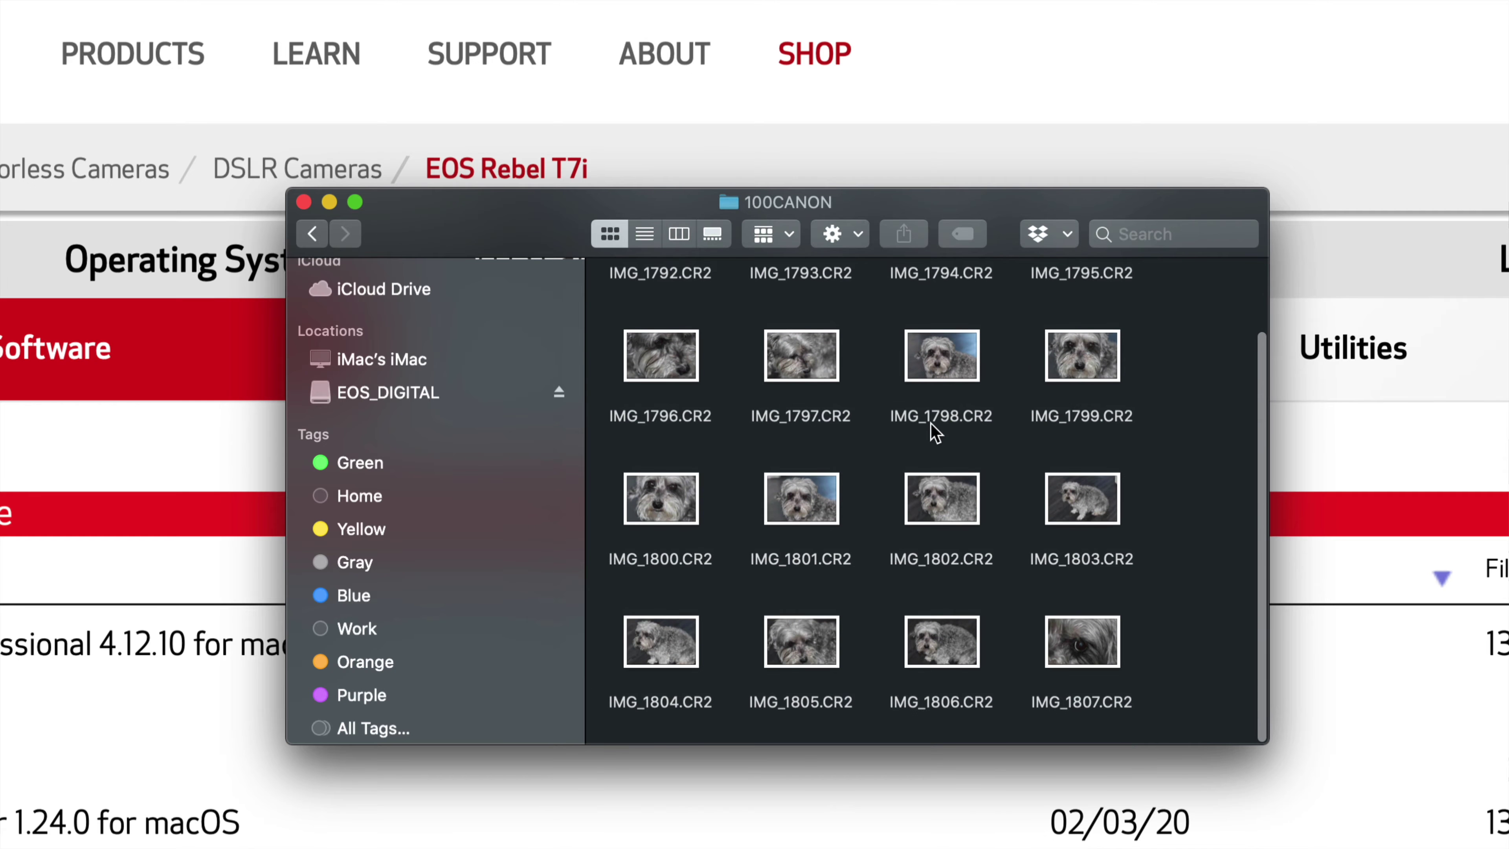
pyautogui.scroll(-3, 932, 432)
pyautogui.scroll(3, 932, 433)
# Check the contents of the EOSMISC folder and return to DCIM.
pyautogui.click(313, 235)
pyautogui.doubleClick(819, 313)
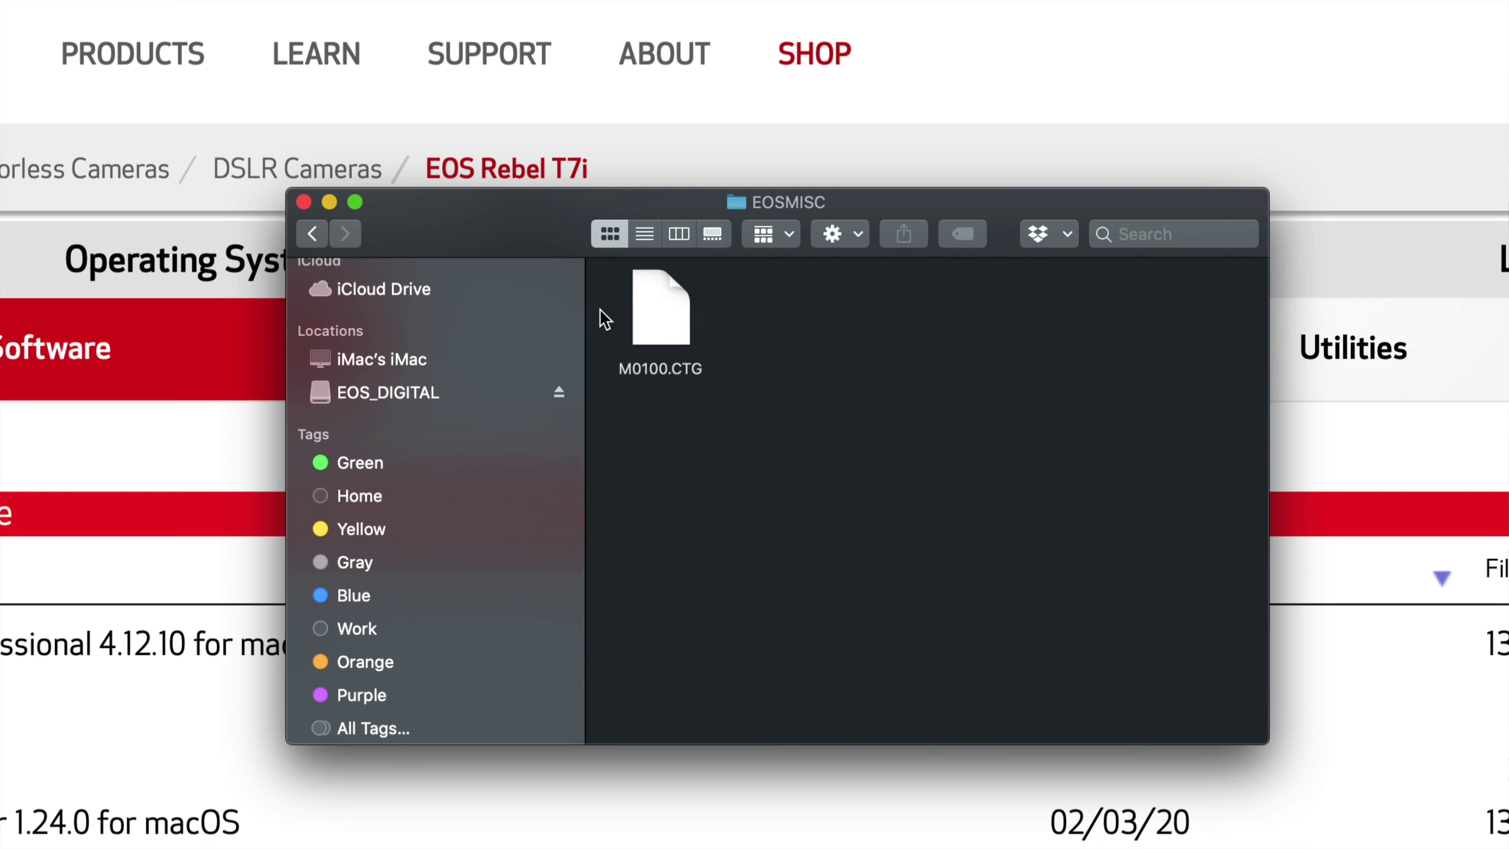
pyautogui.click(313, 234)
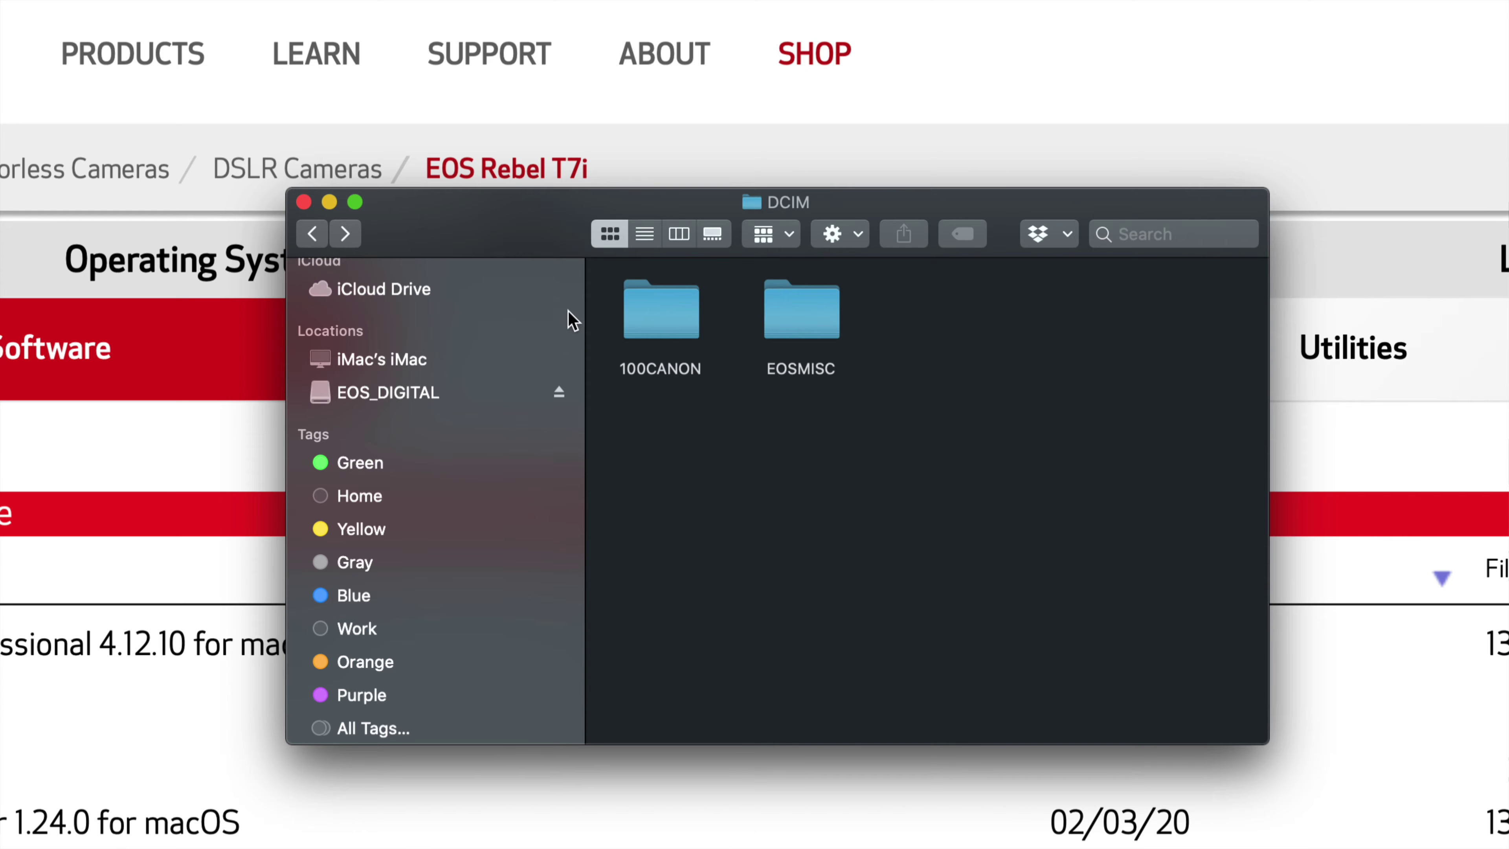
# Reopen the 100CANON folder, look through all its pictures again, and go back to DCIM.
pyautogui.click(658, 324)
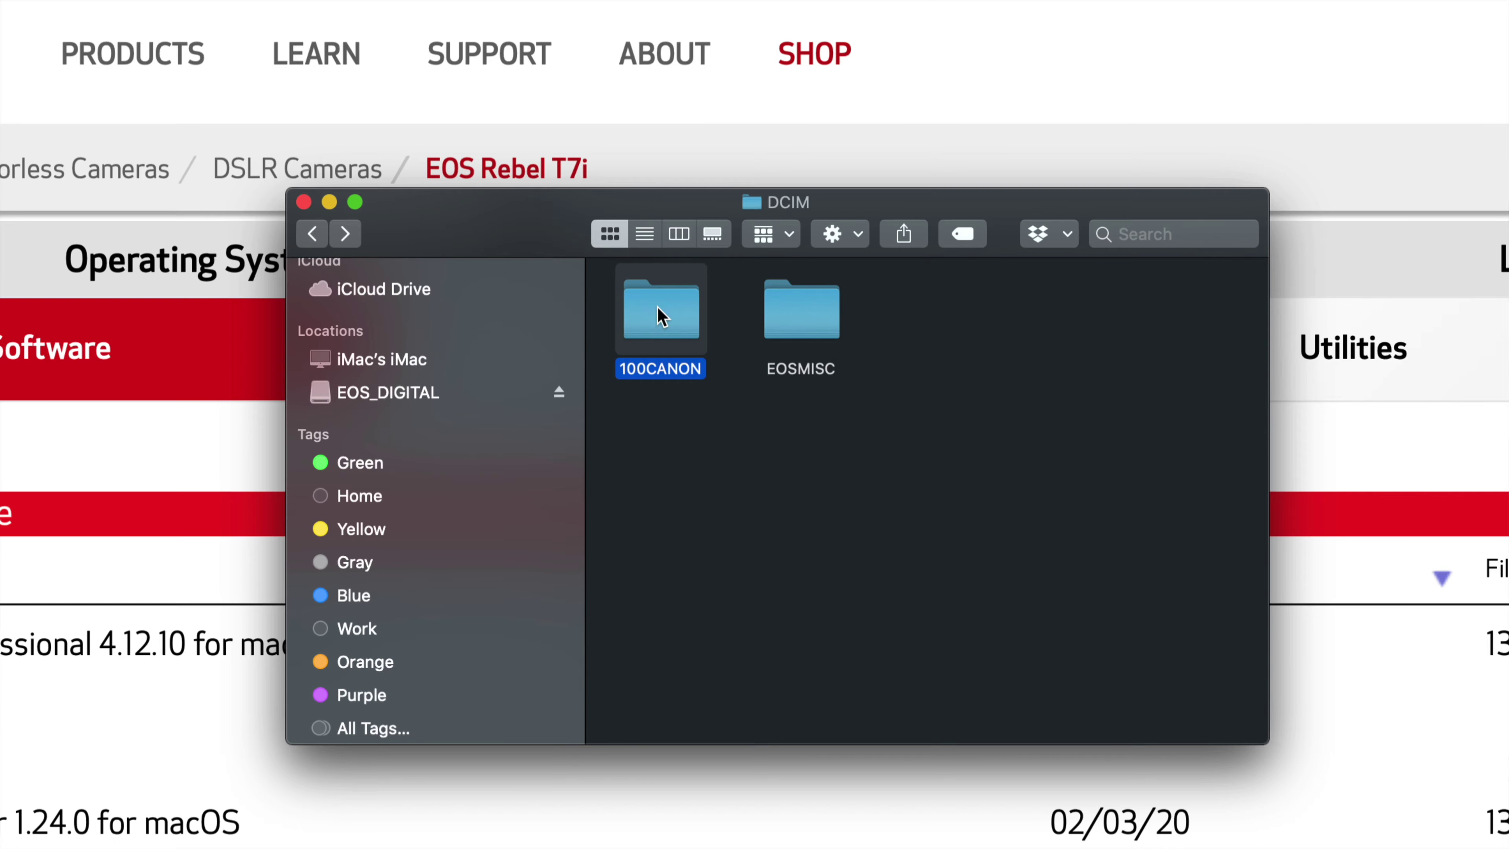
pyautogui.doubleClick(662, 318)
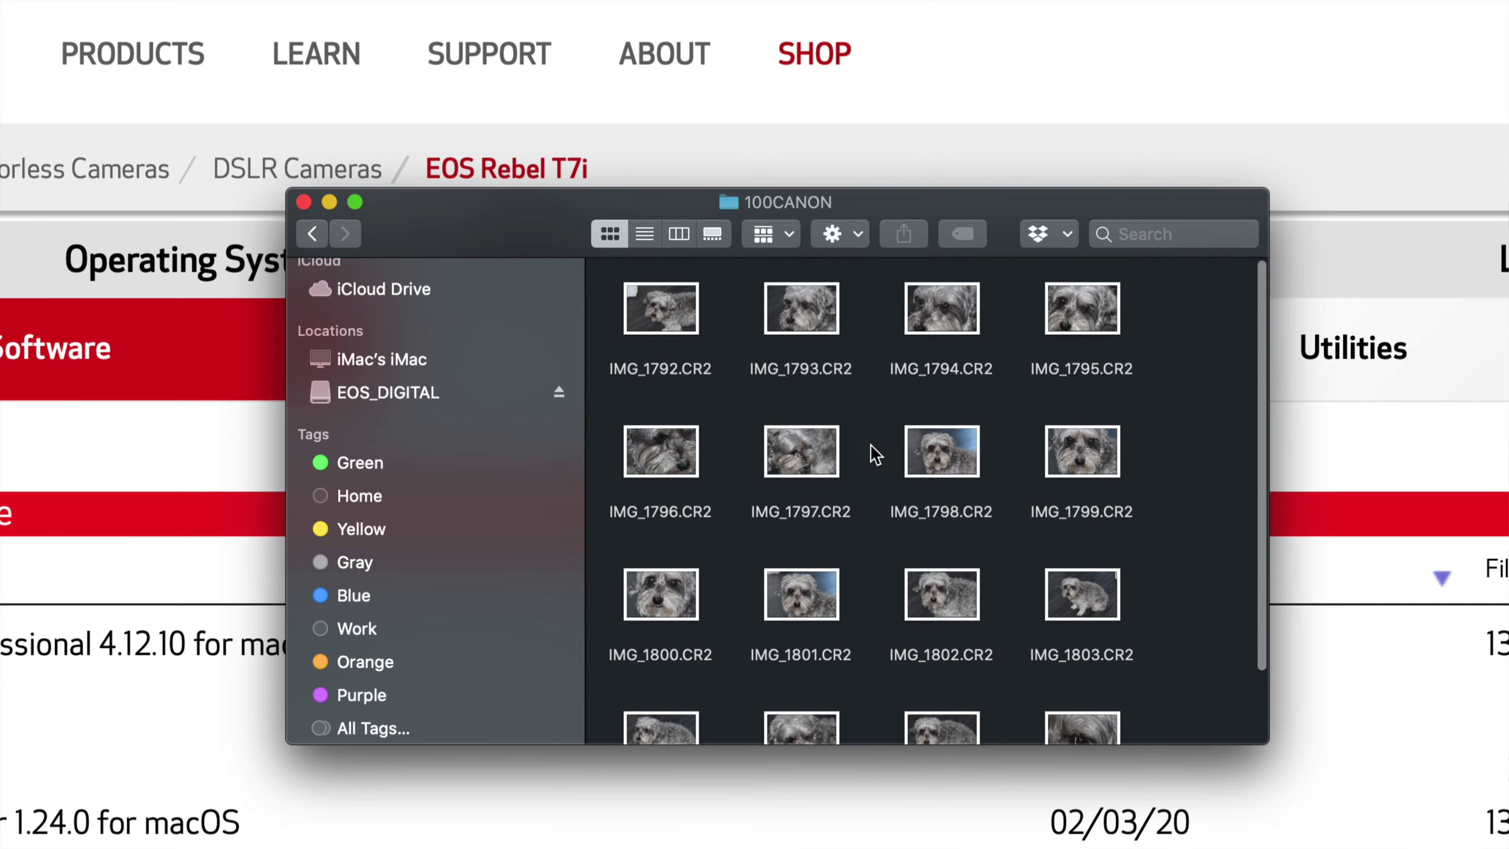
pyautogui.scroll(-3, 874, 455)
pyautogui.scroll(3, 874, 455)
pyautogui.click(313, 233)
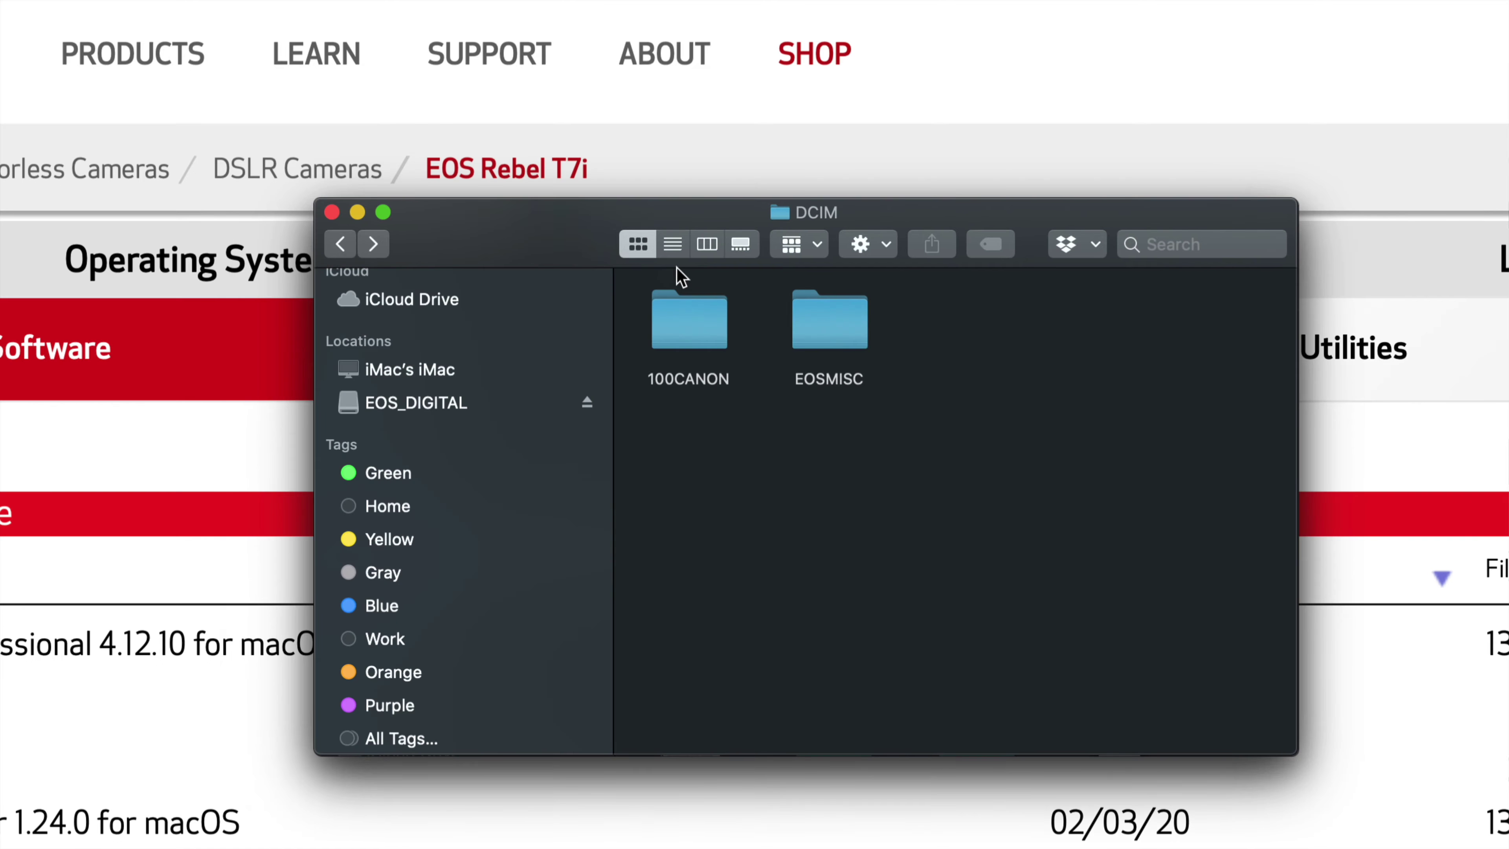
pyautogui.click(690, 310)
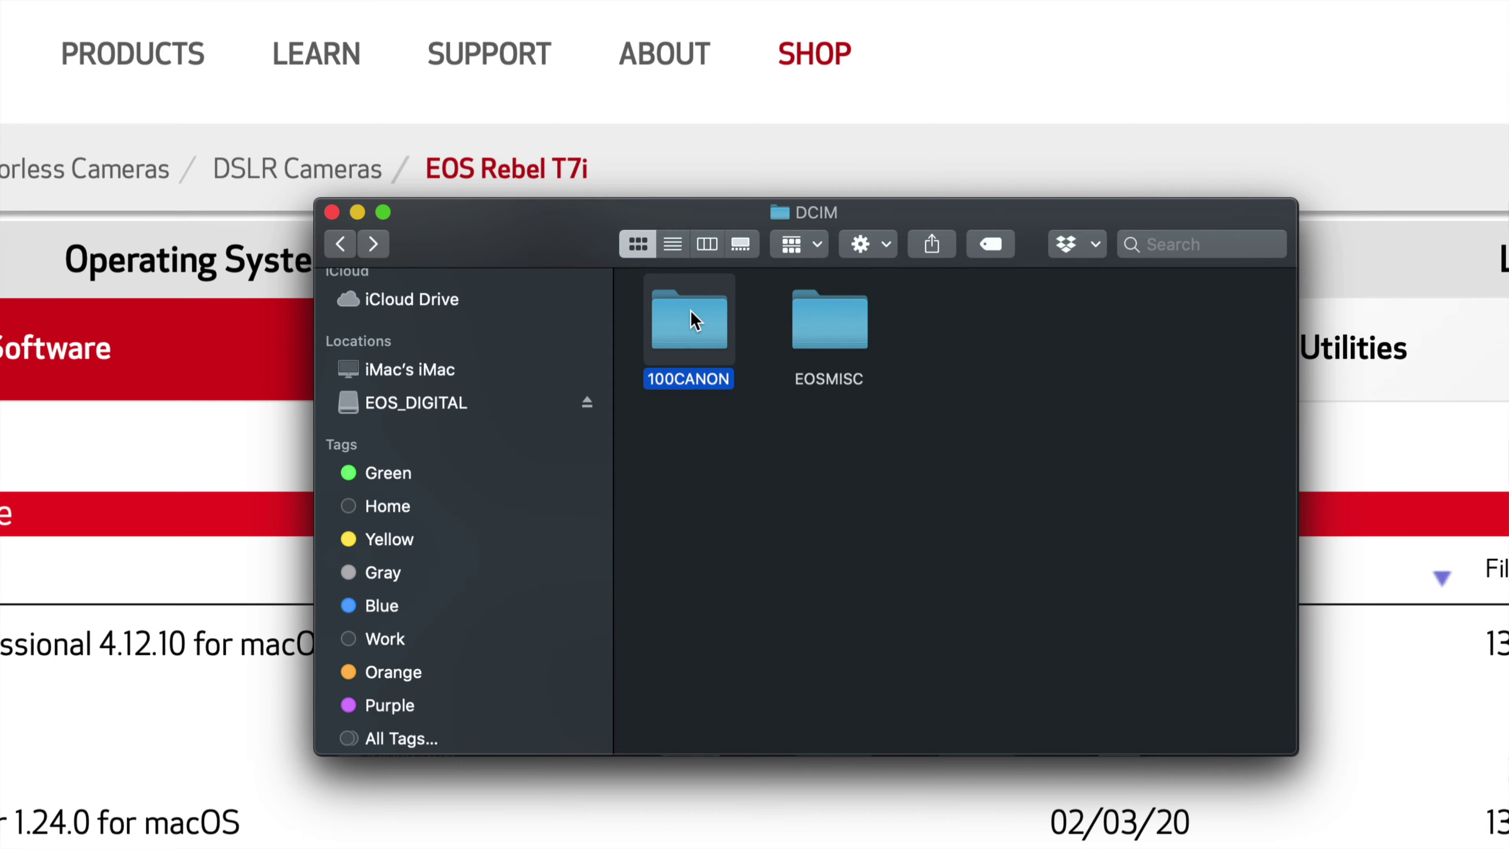
pyautogui.rightClick(690, 310)
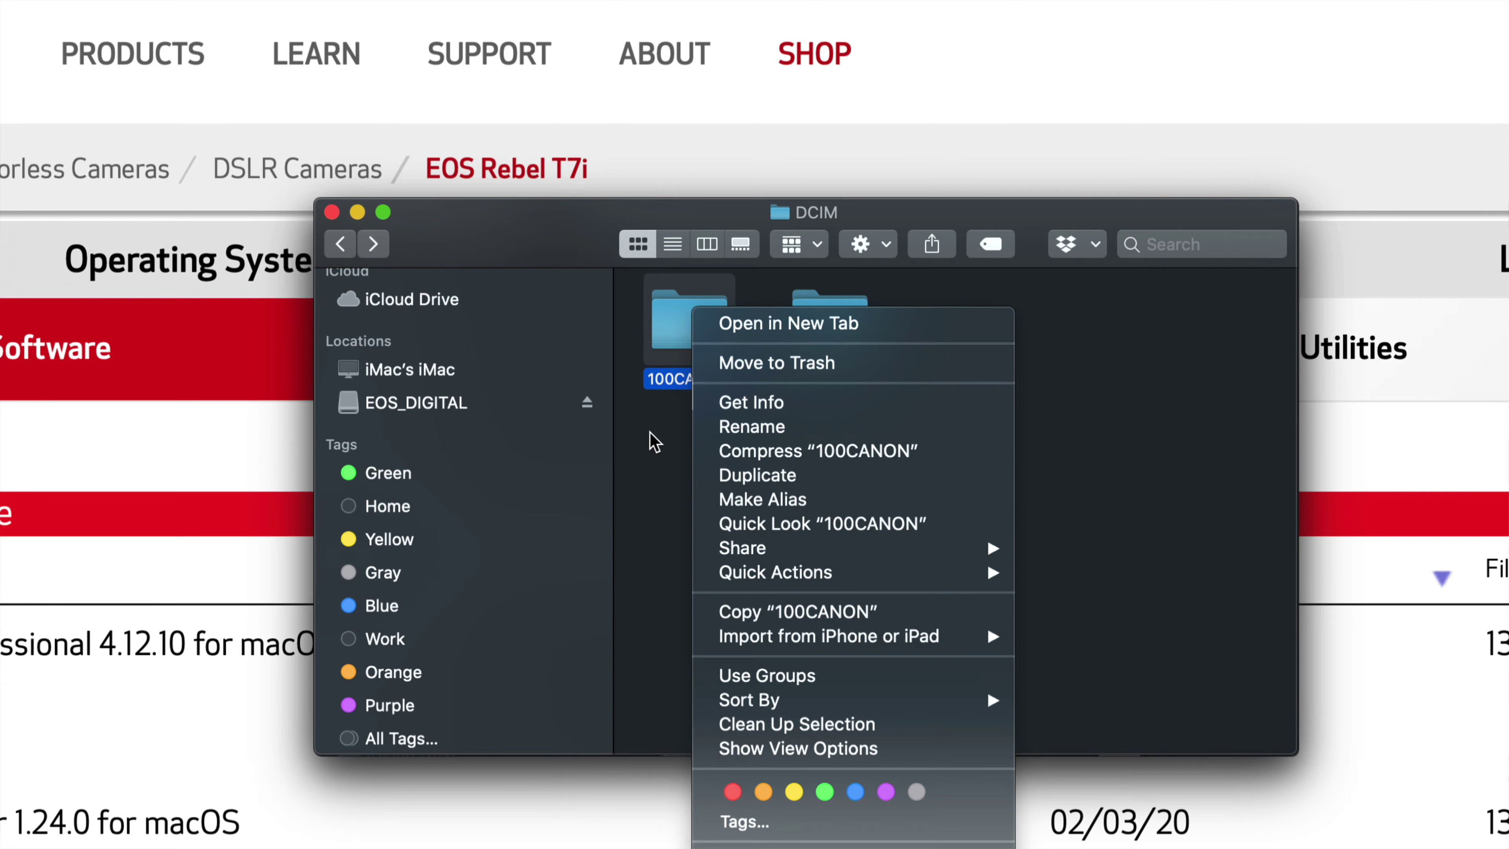
pyautogui.click(686, 355)
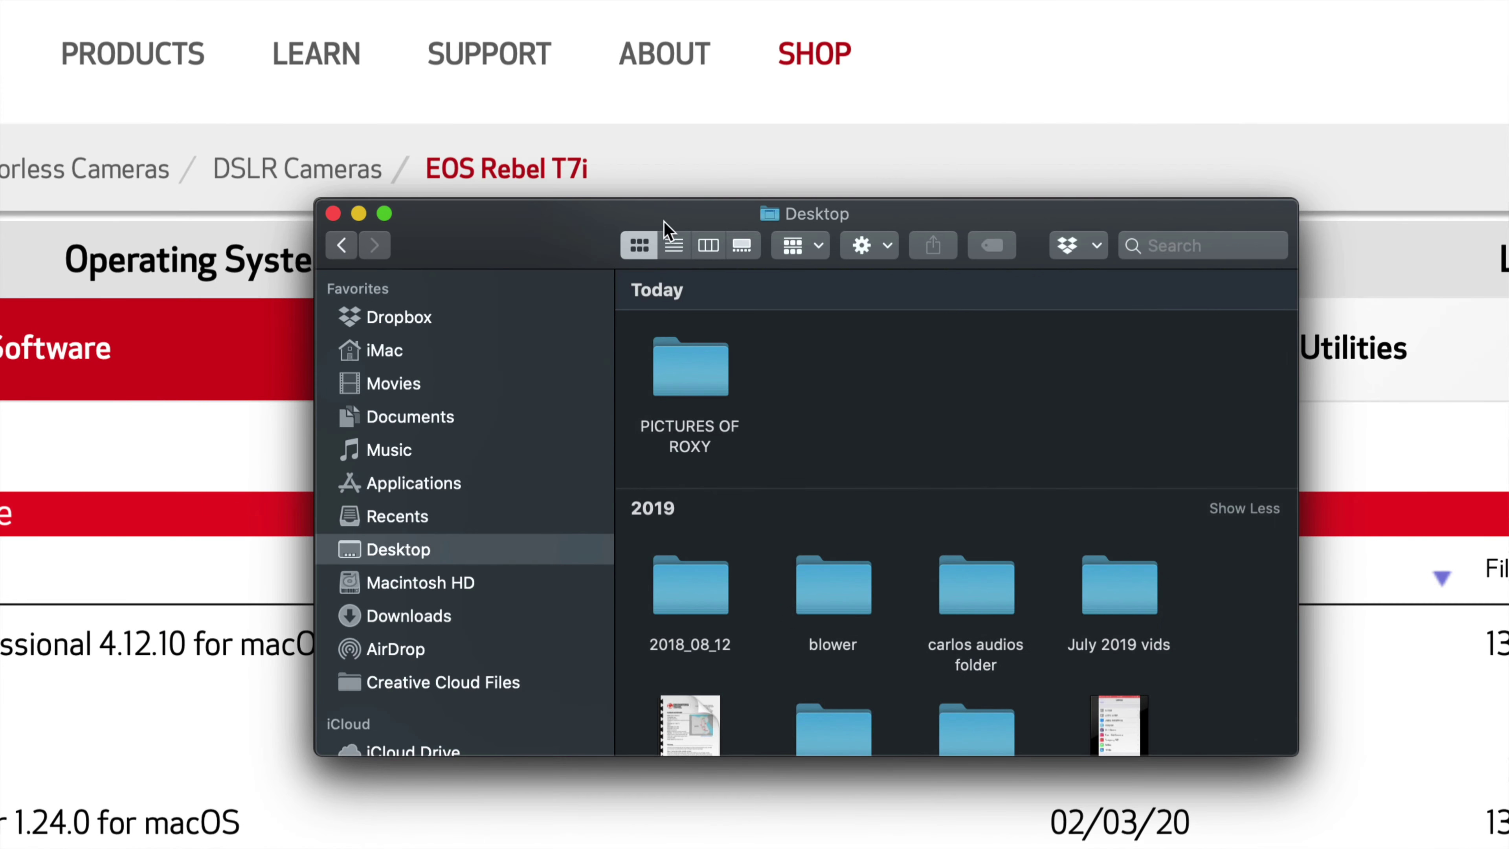
# Shift the Desktop Finder window away from the DCIM window and open the PICTURES OF ROXY folder in it.
pyautogui.moveTo(664, 221); pyautogui.dragTo(598, 191)
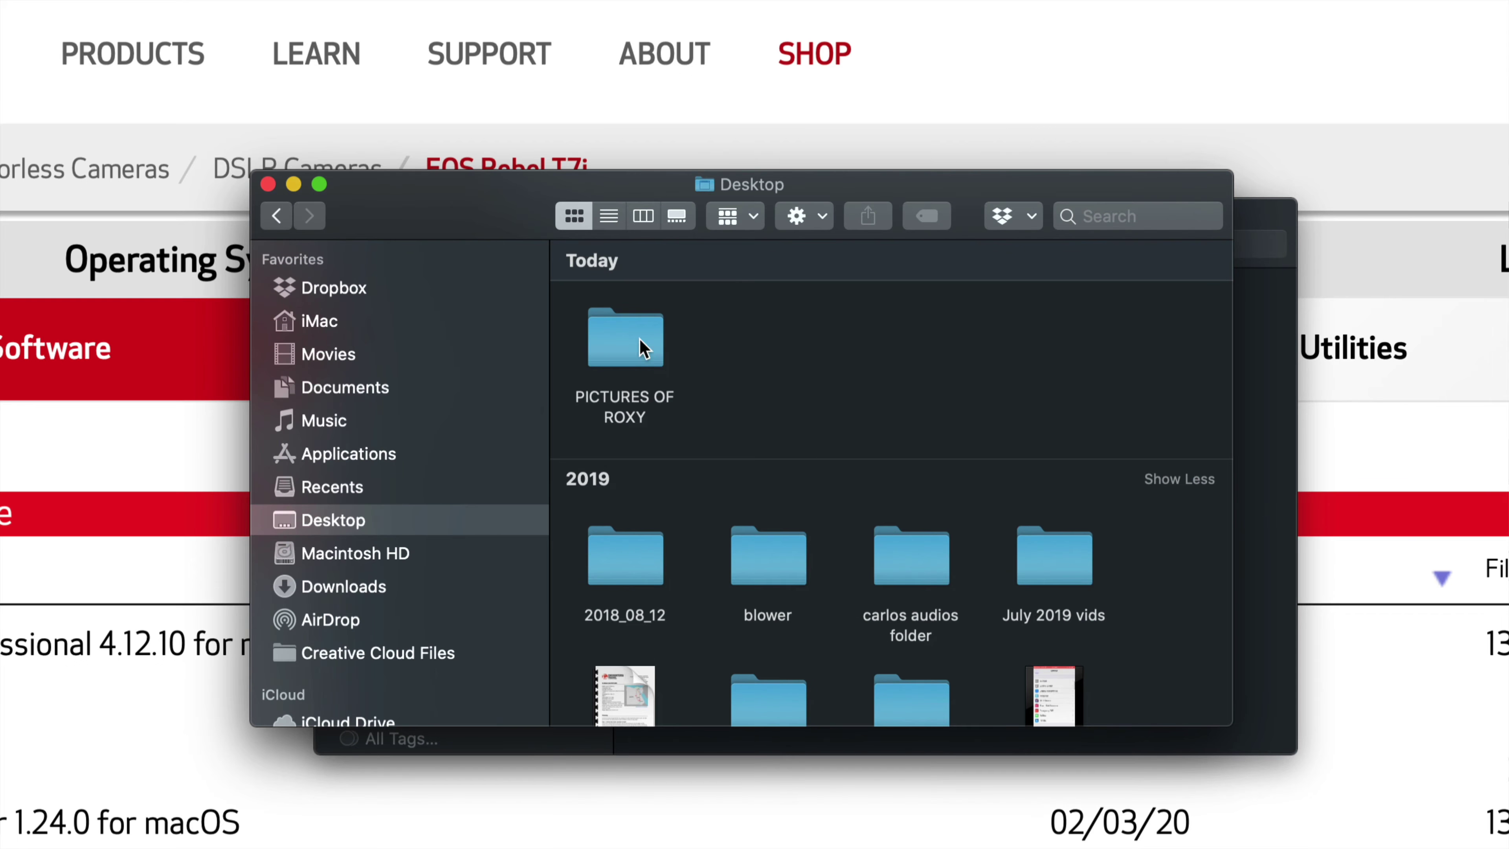
pyautogui.click(638, 361)
pyautogui.doubleClick(637, 361)
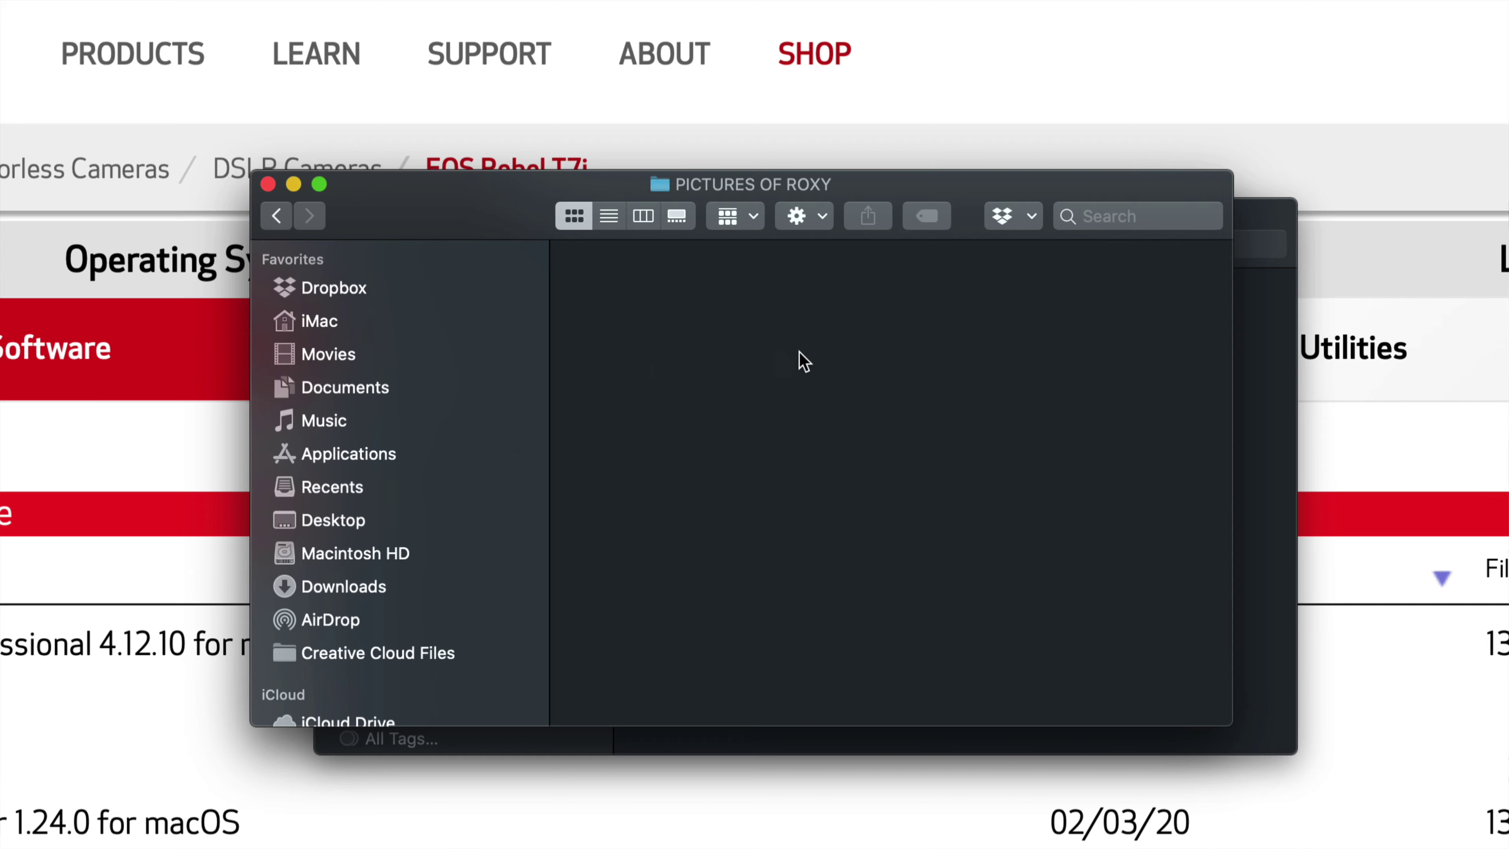
# Paste the copied 100CANON folder into PICTURES OF ROXY and move its window clear of the DCIM window.
pyautogui.press('super+v')
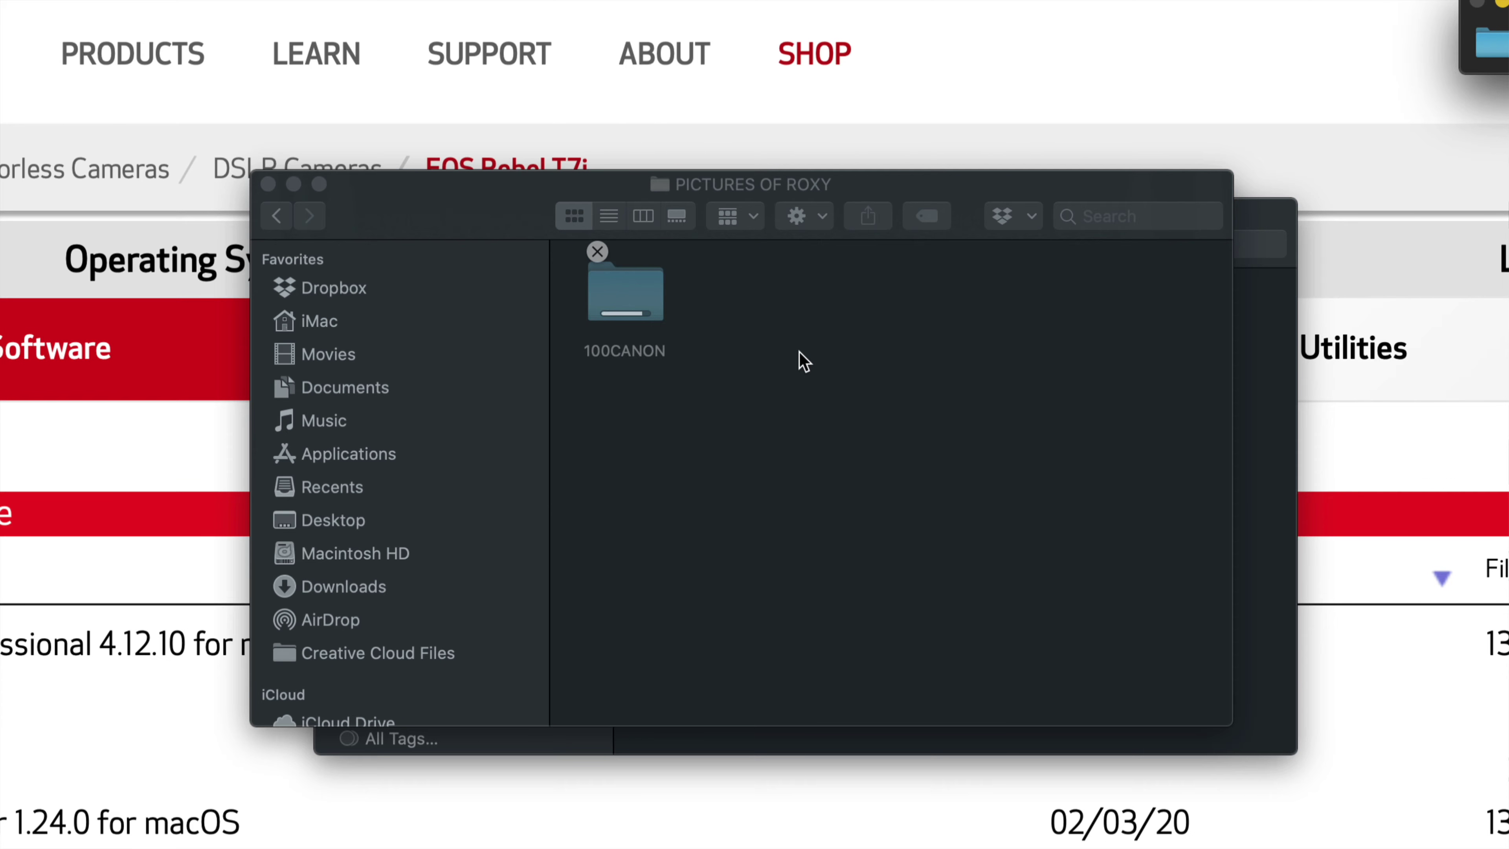
pyautogui.click(805, 362)
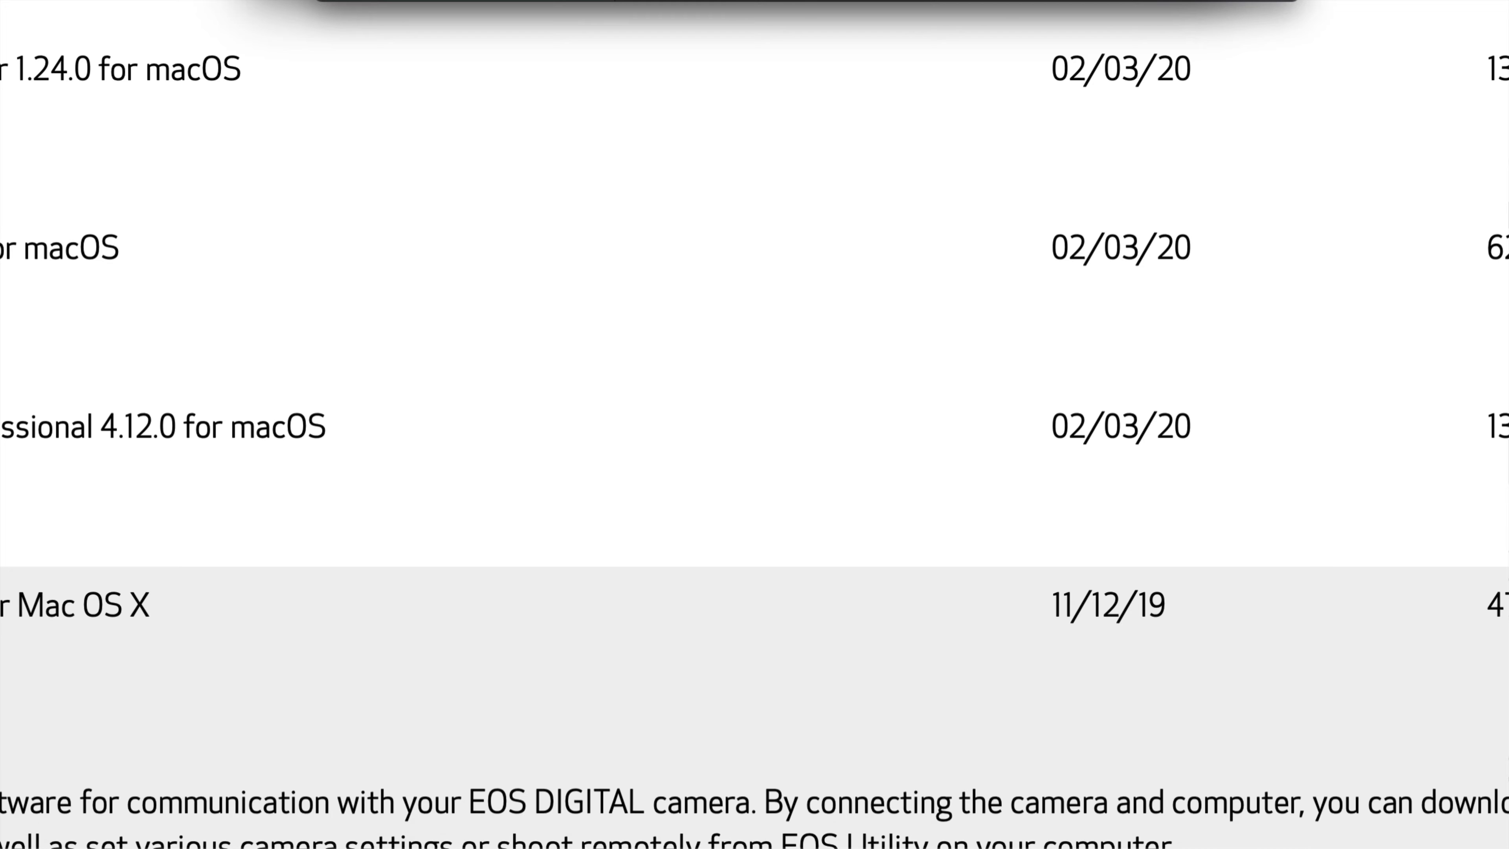
pyautogui.moveTo(502, 826)
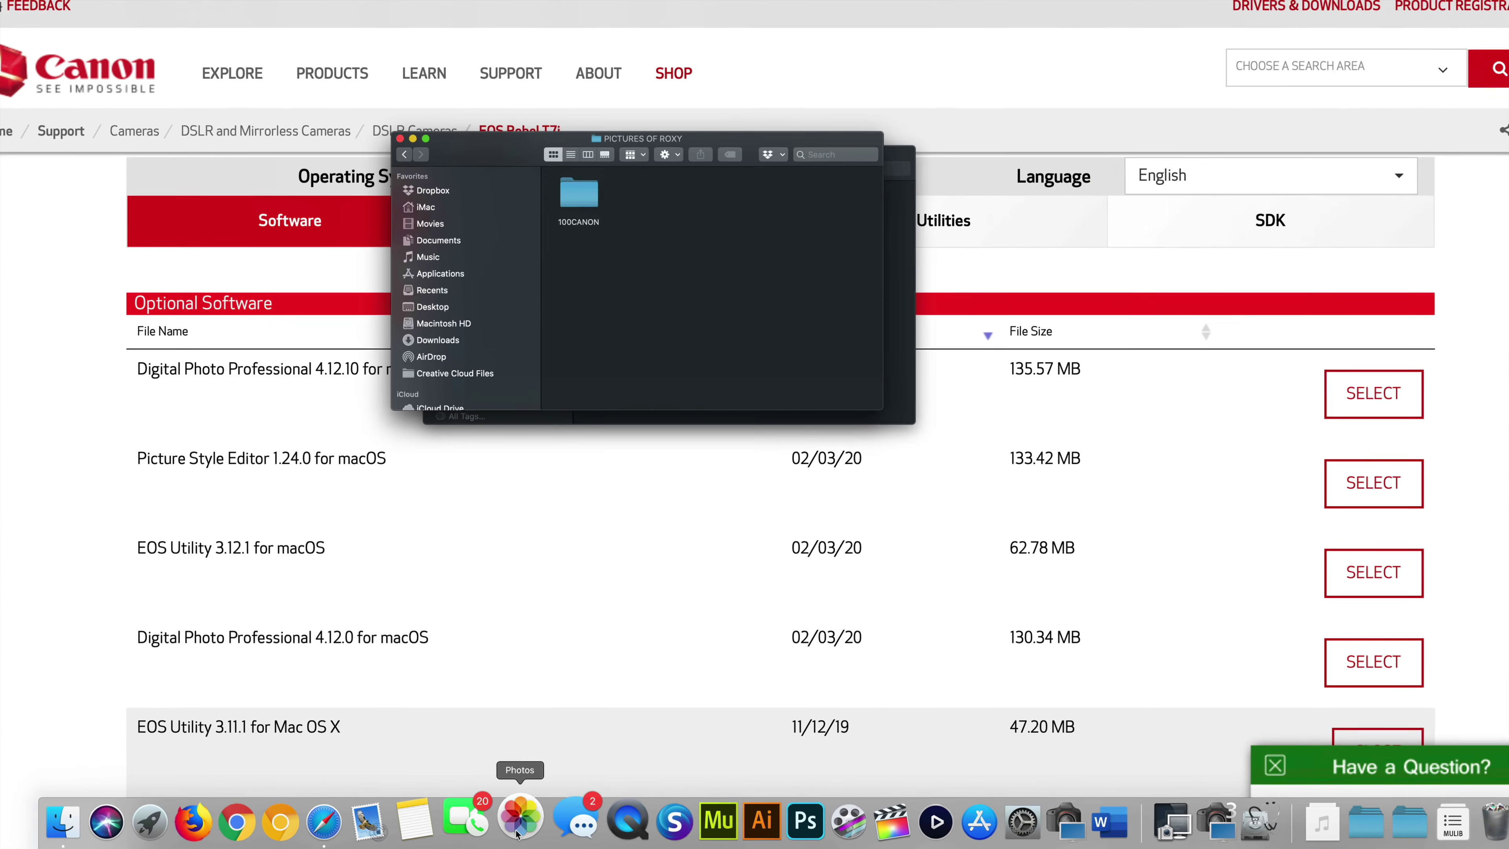
pyautogui.moveTo(512, 148); pyautogui.dragTo(567, 243)
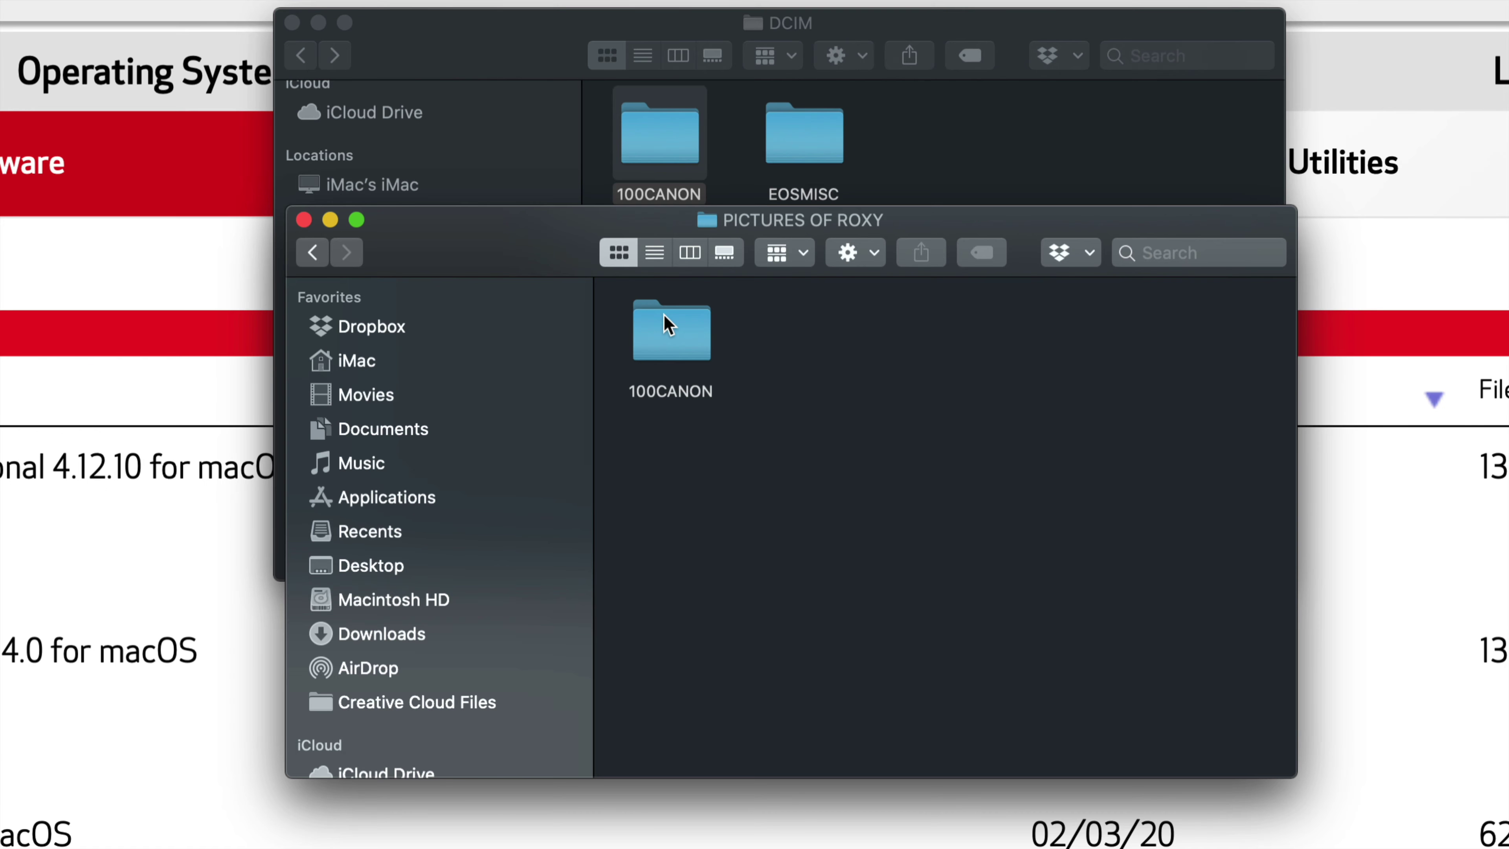
# Check the pictures in the pasted 100CANON folder, go back to Desktop, and reopen 100CANON through PICTURES OF ROXY.
pyautogui.doubleClick(669, 325)
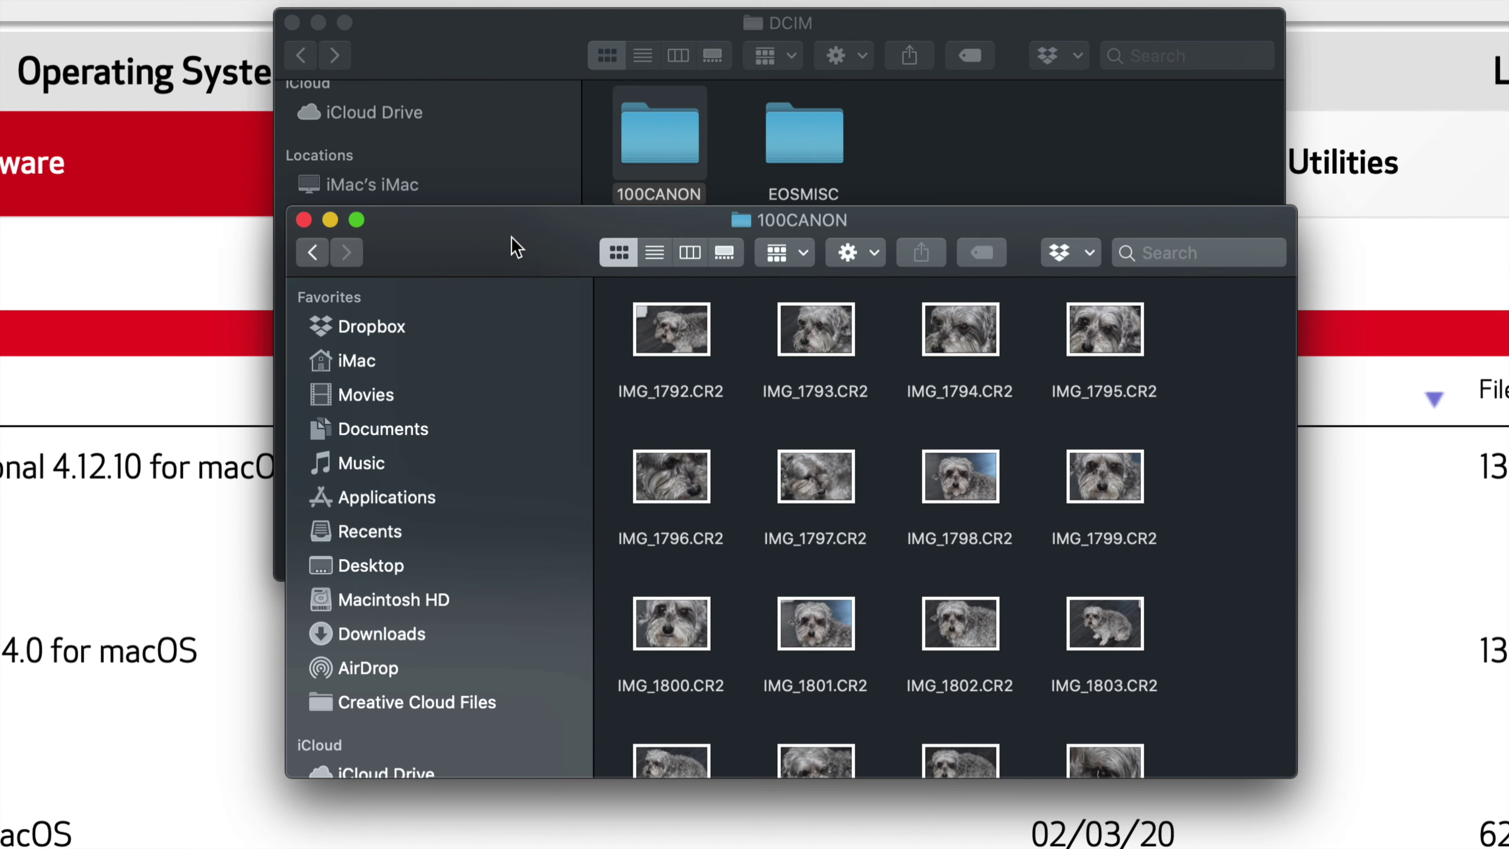
pyautogui.click(315, 252)
pyautogui.click(315, 252)
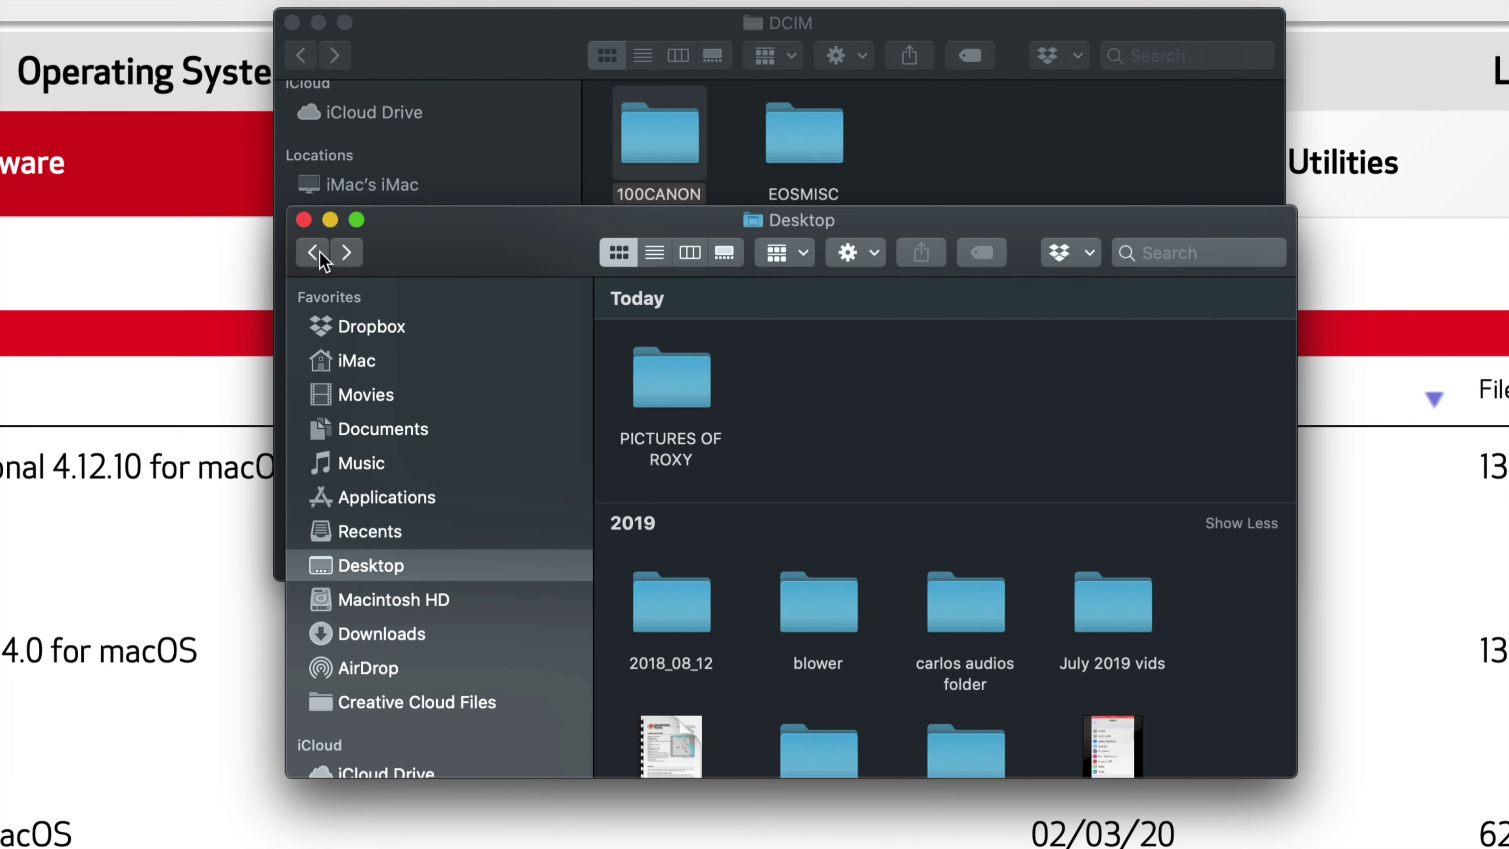
pyautogui.click(672, 371)
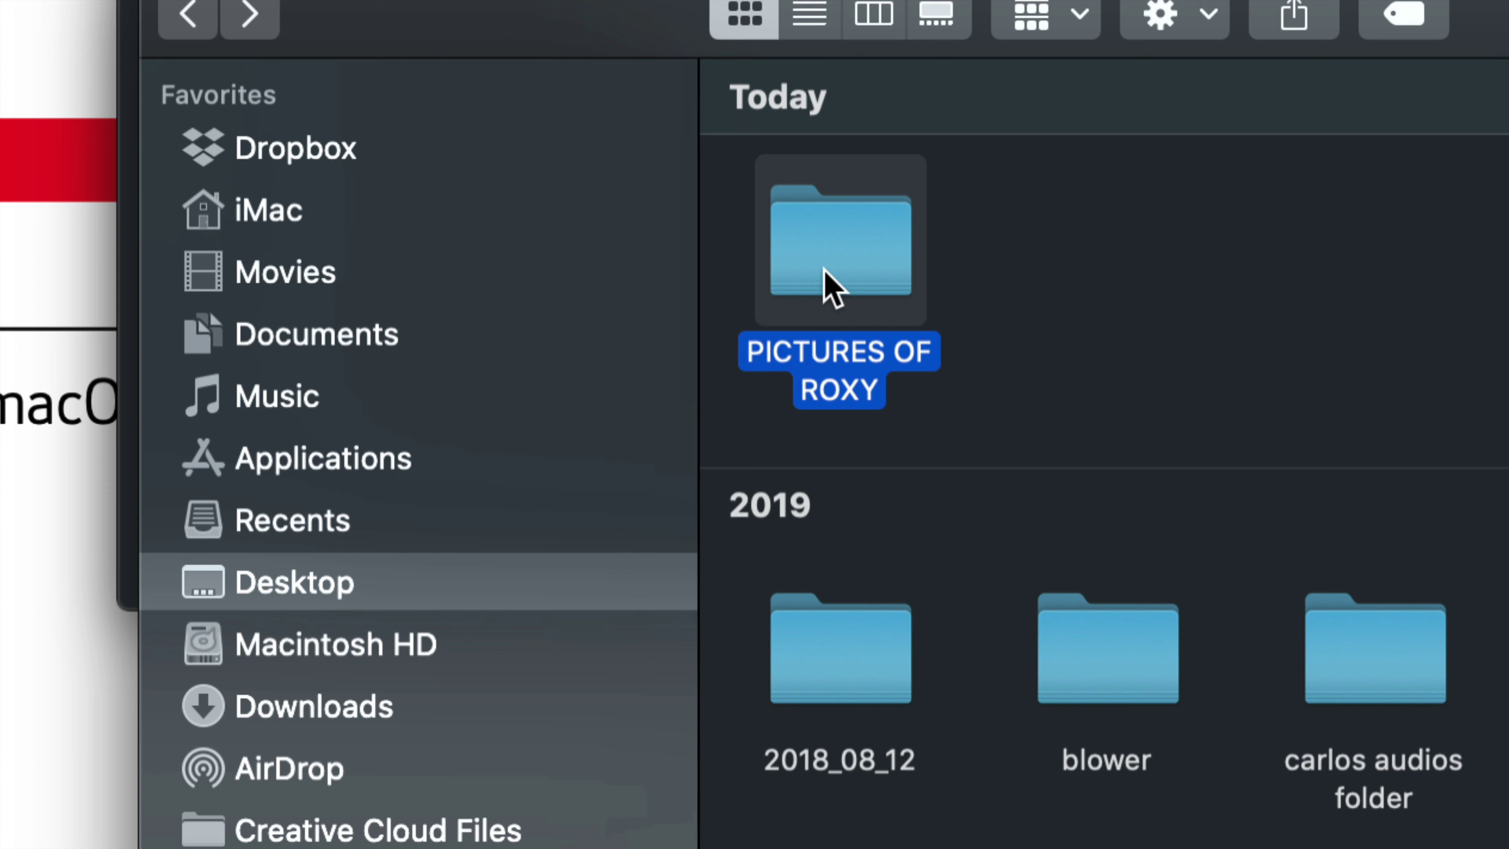
pyautogui.doubleClick(822, 280)
pyautogui.doubleClick(861, 187)
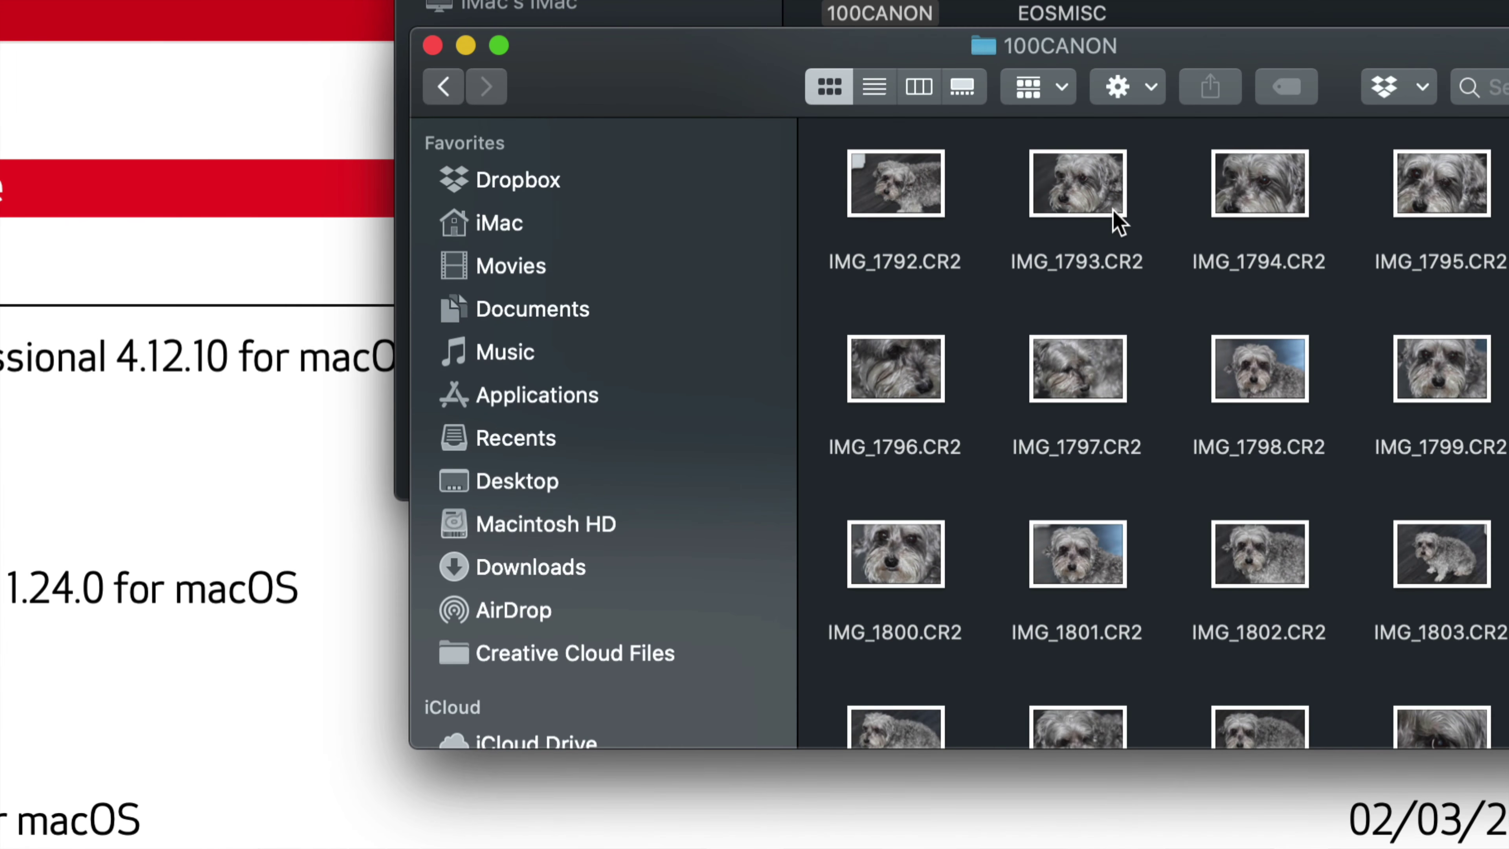
# Preview IMG_1793.CR2, IMG_1792.CR2, IMG_1795.CR2 and IMG_1794.CR2 one after another with Quick Look, closing each preview.
pyautogui.click(1146, 190)
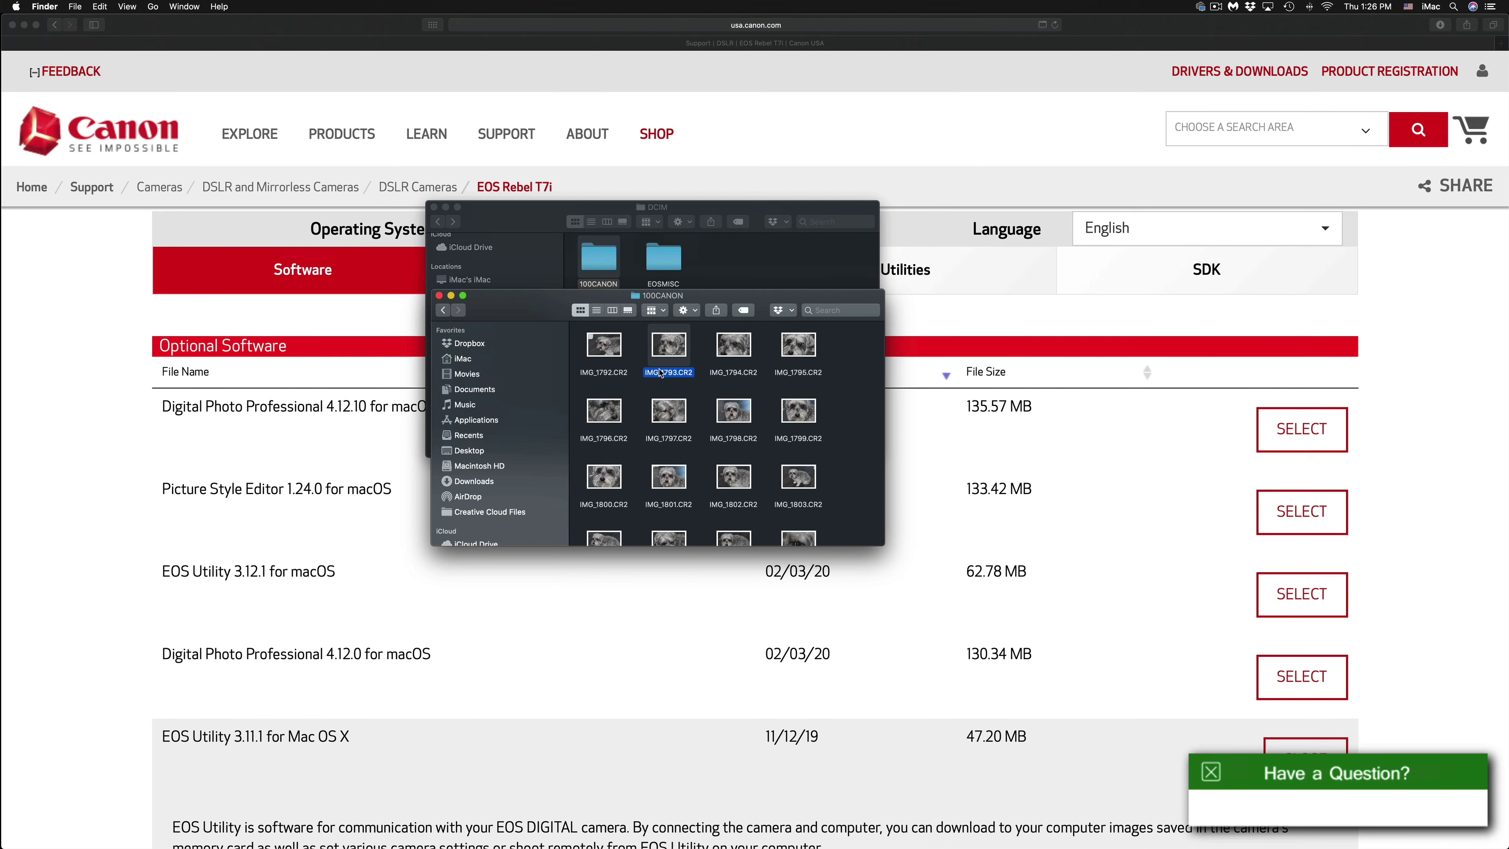
pyautogui.press('space')
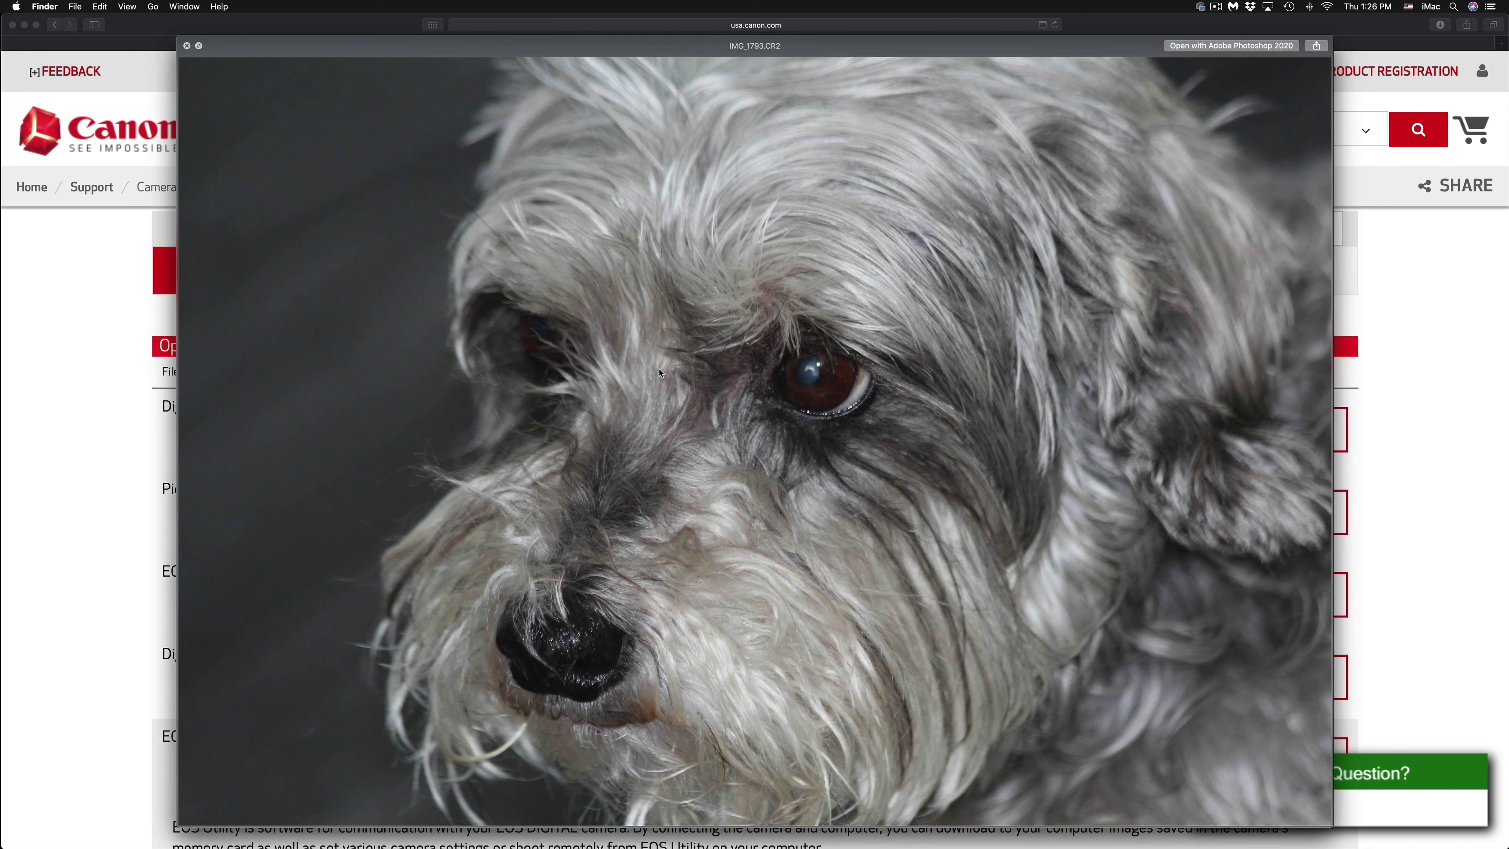
pyautogui.click(615, 353)
pyautogui.press('space')
pyautogui.press('space')
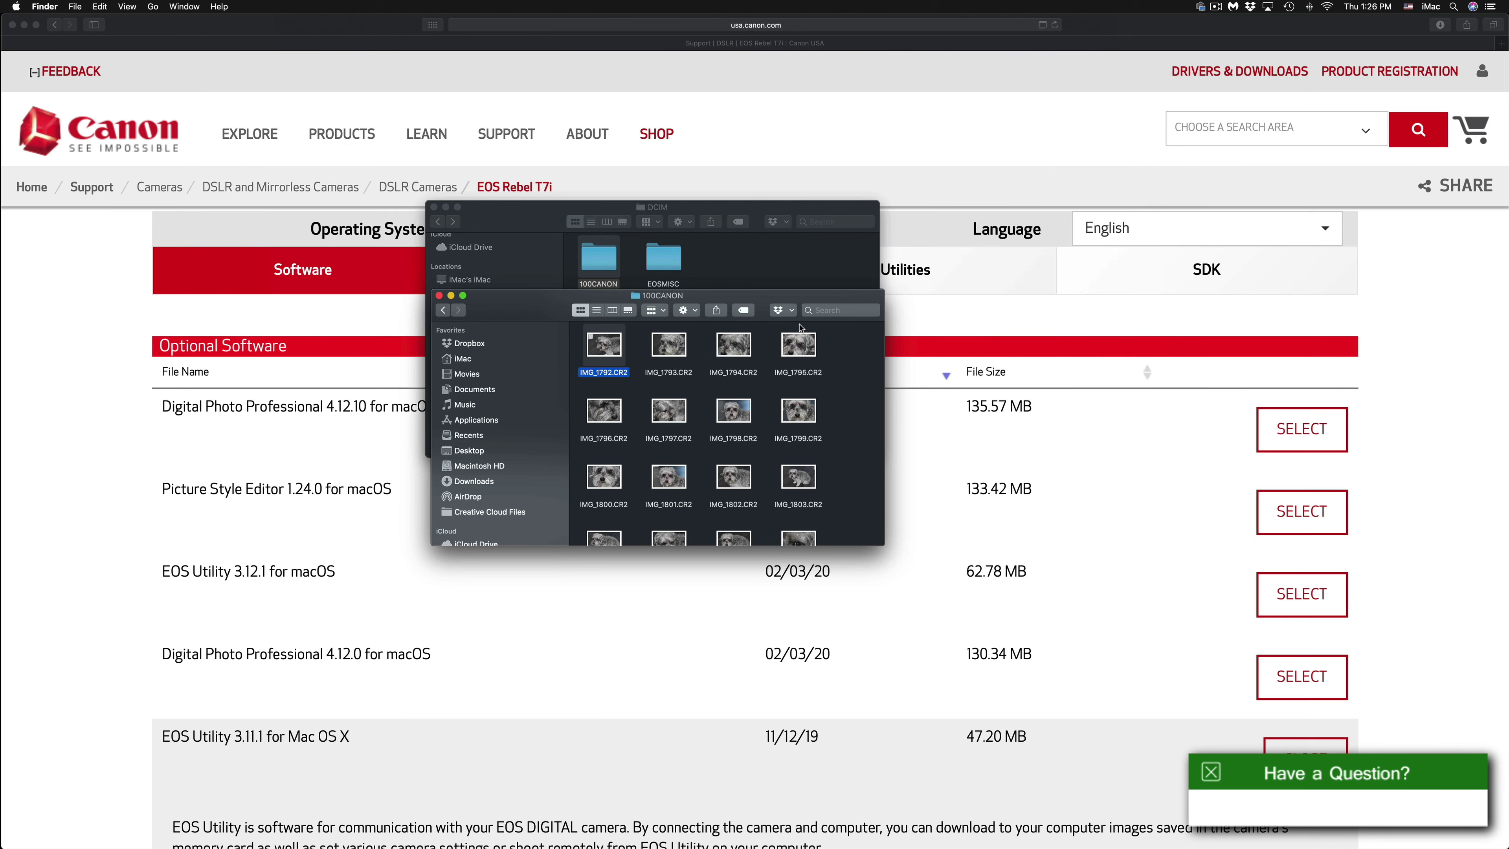
pyautogui.click(802, 355)
pyautogui.press('space')
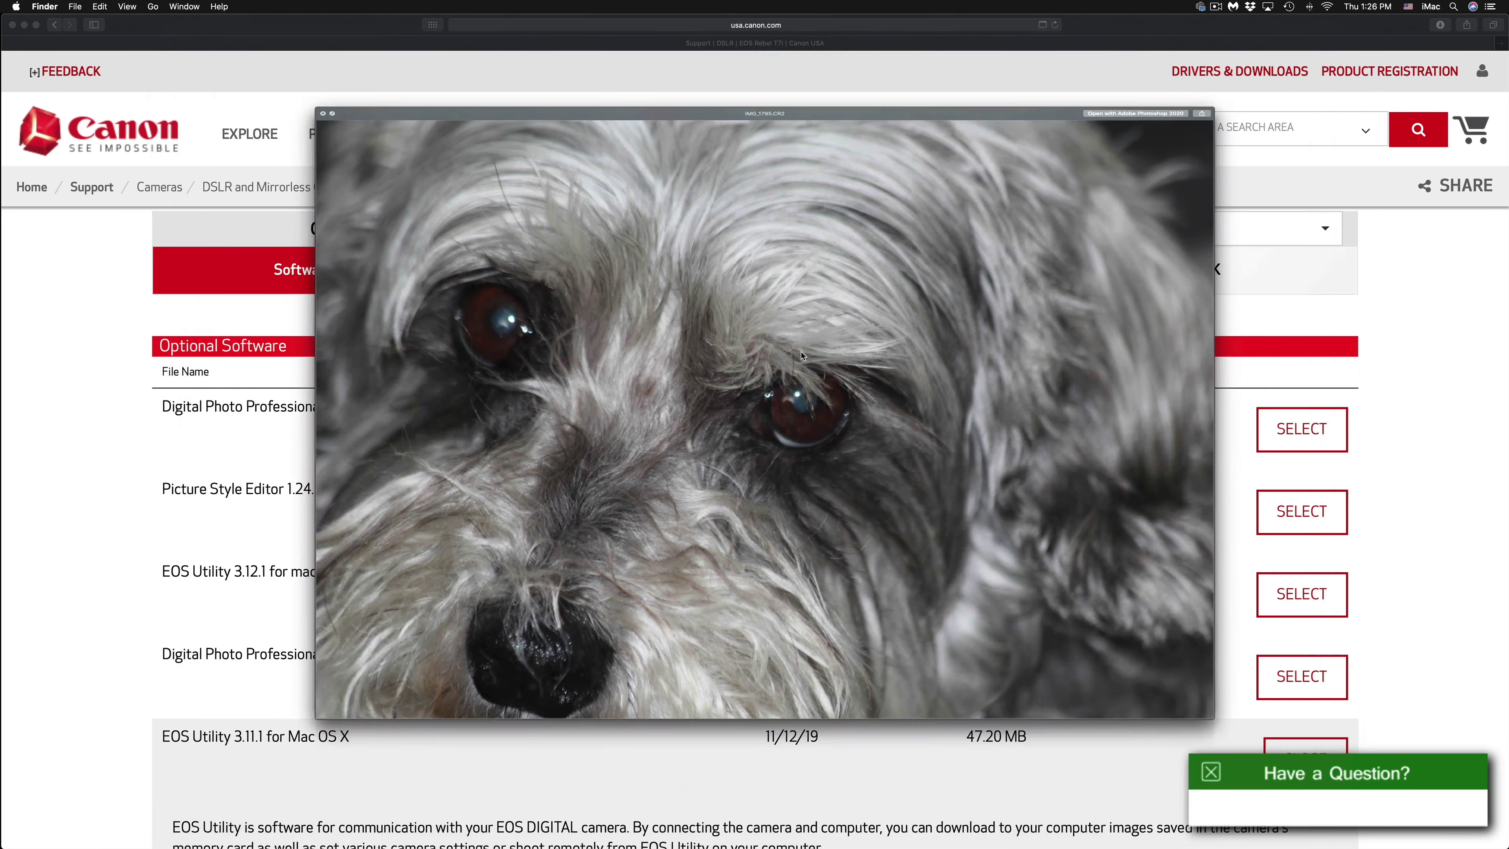
pyautogui.press('space')
pyautogui.click(730, 344)
pyautogui.press('space')
pyautogui.press('space')
# Preview IMG_1798.CR2, IMG_1802.CR2, IMG_1801.CR2 and IMG_1799.CR2 in turn with Quick Look.
pyautogui.click(741, 410)
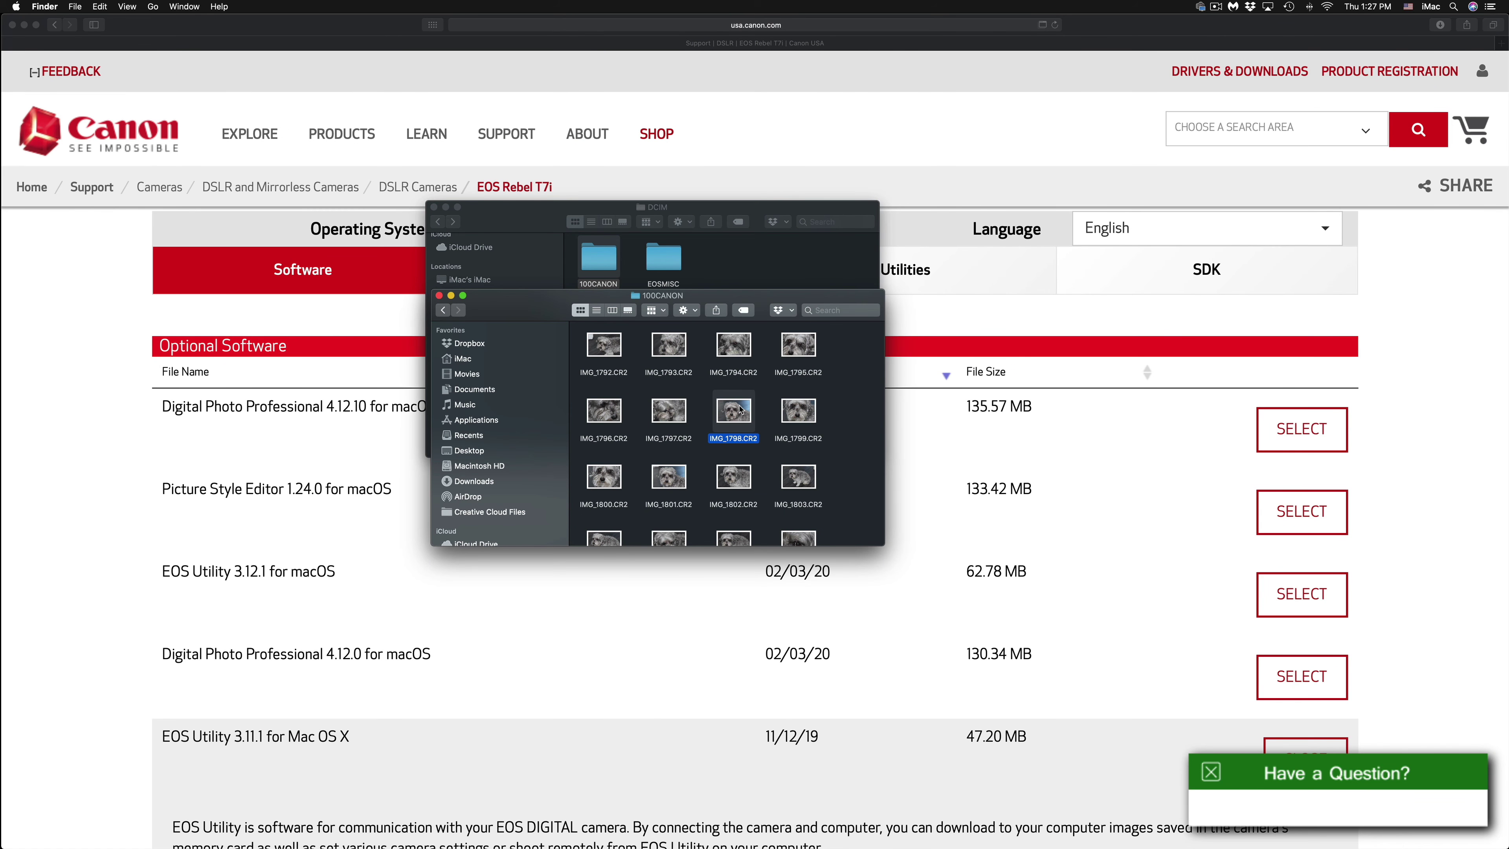
pyautogui.press('space')
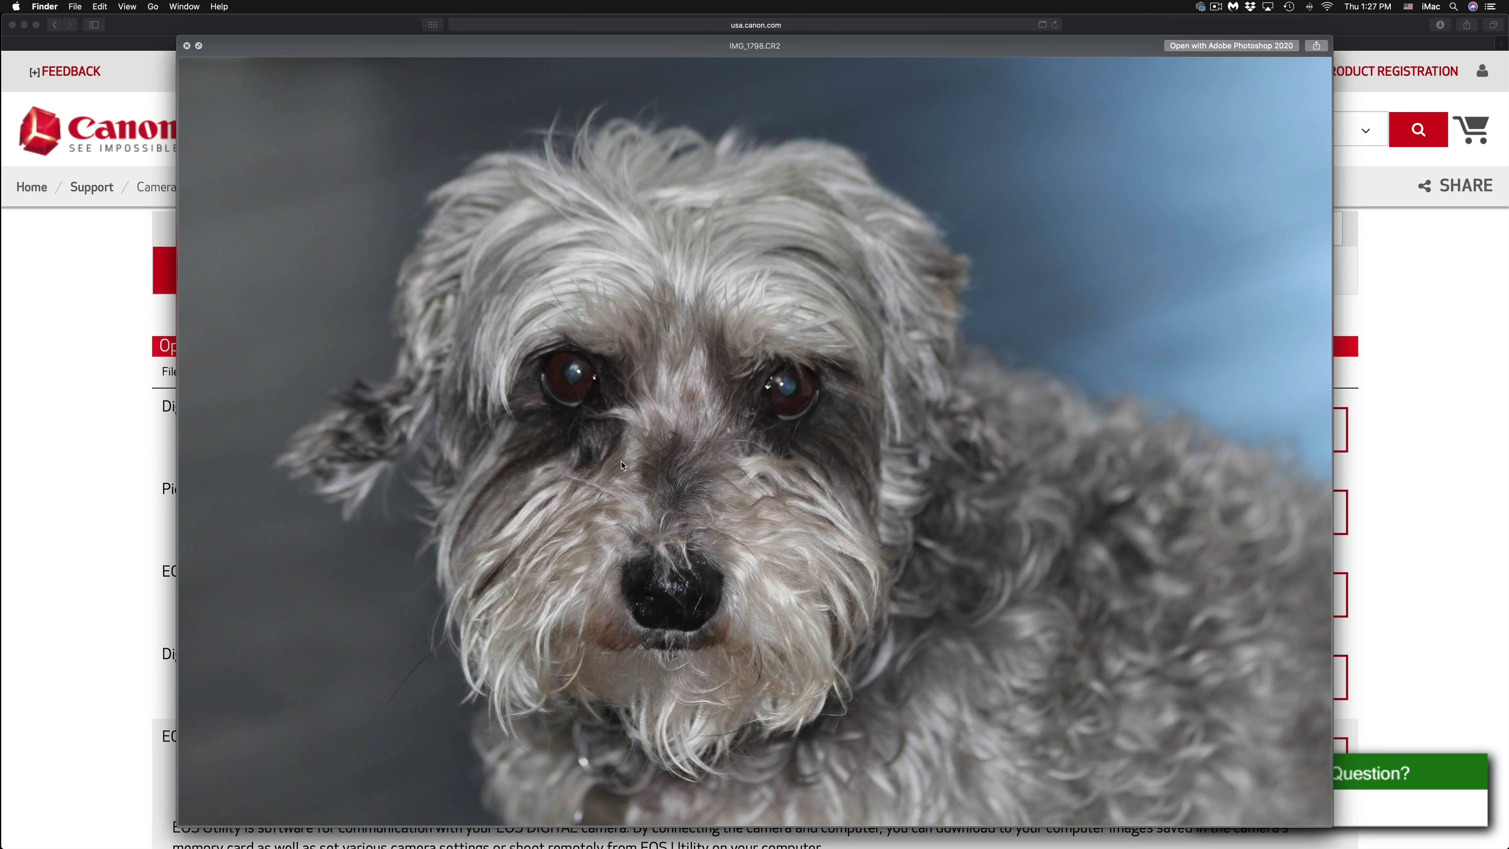
pyautogui.press('space')
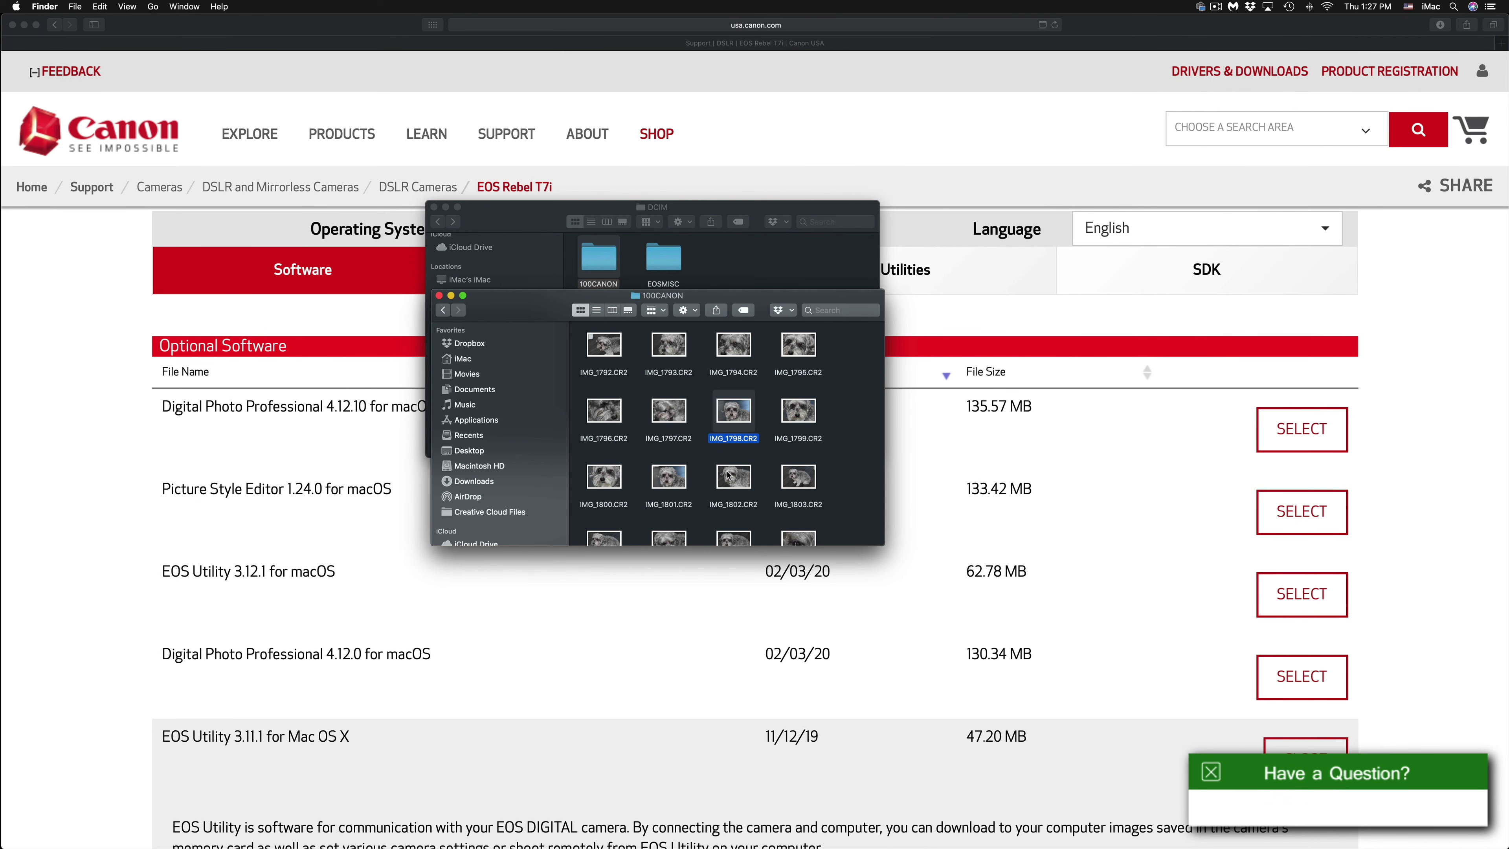
pyautogui.click(736, 477)
pyautogui.press('space')
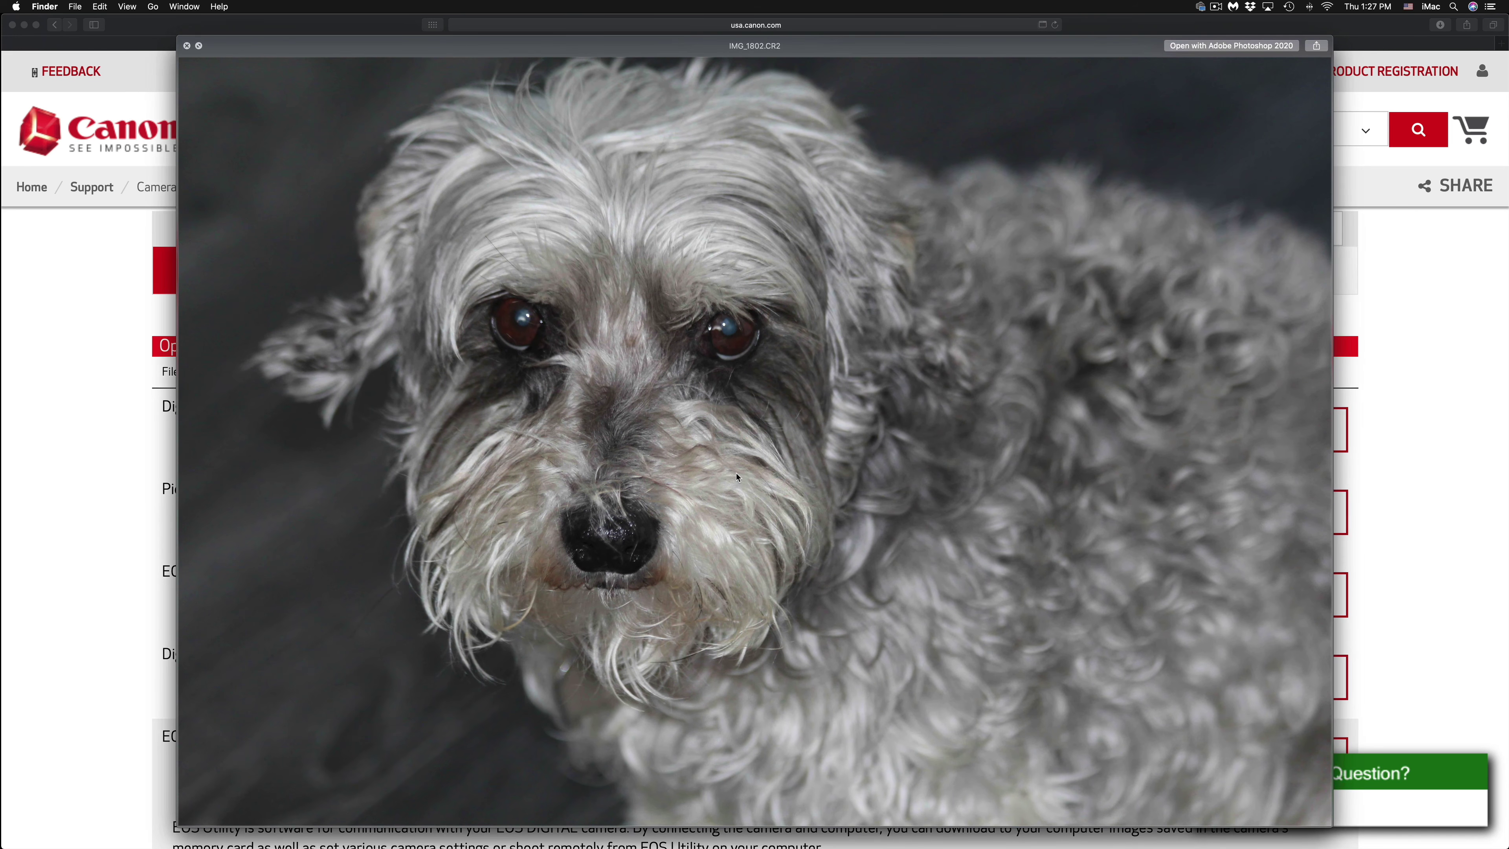
pyautogui.press('space')
pyautogui.click(670, 479)
pyautogui.press('space')
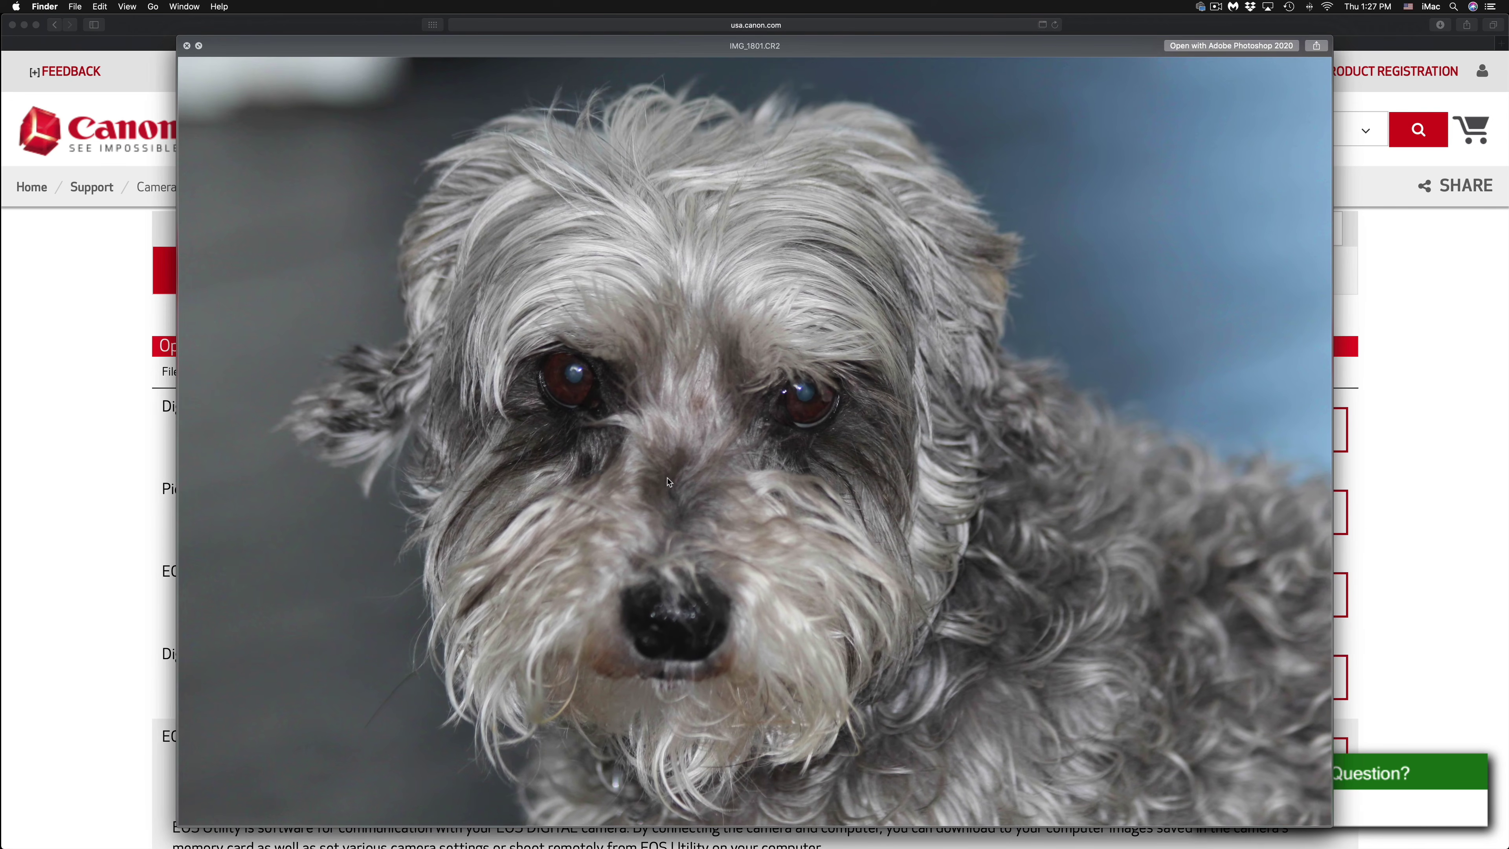
pyautogui.press('space')
pyautogui.click(811, 415)
pyautogui.press('space')
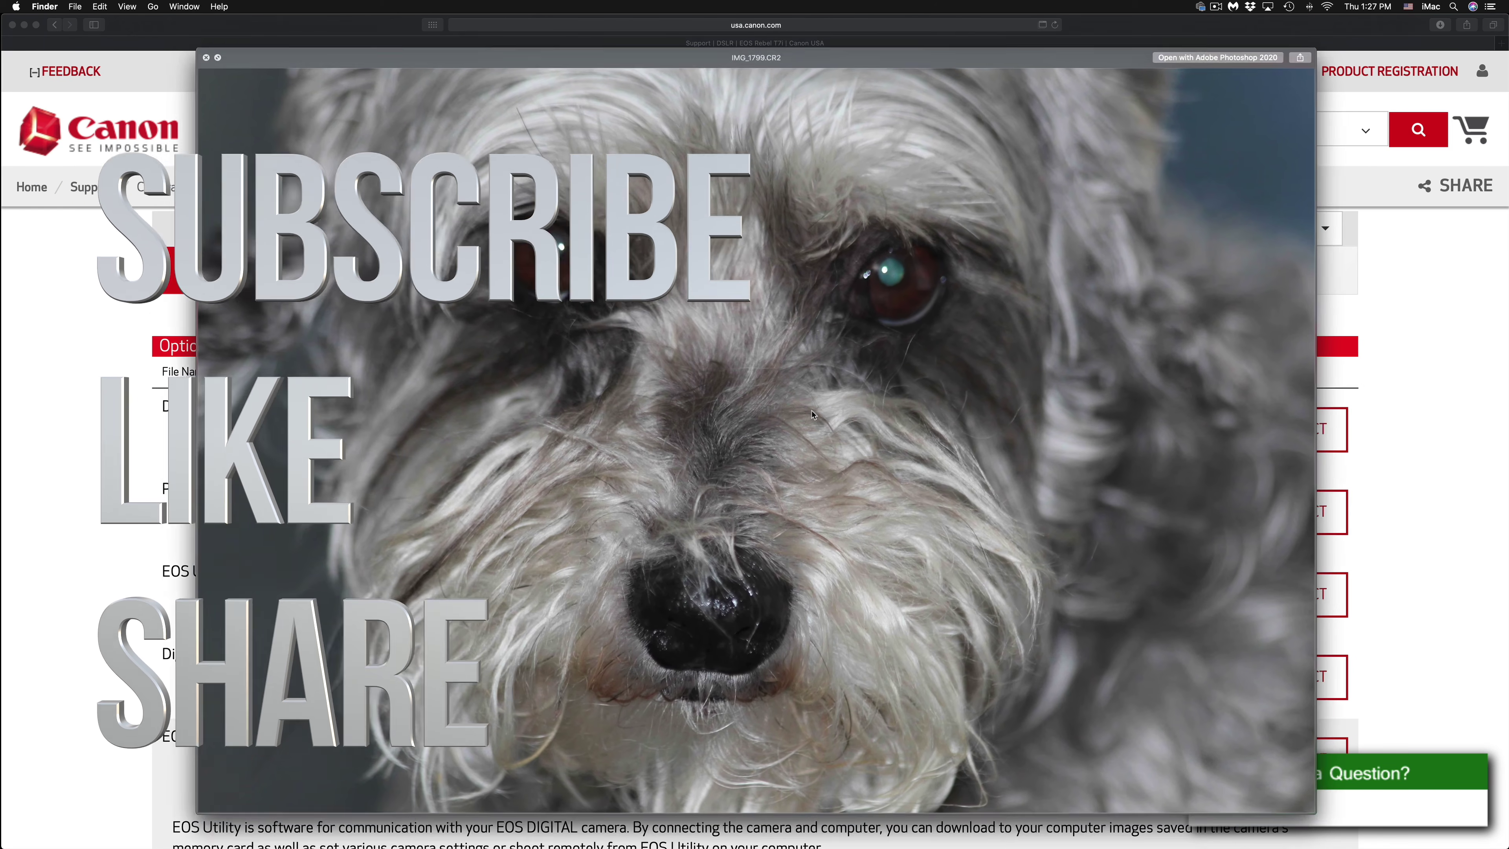